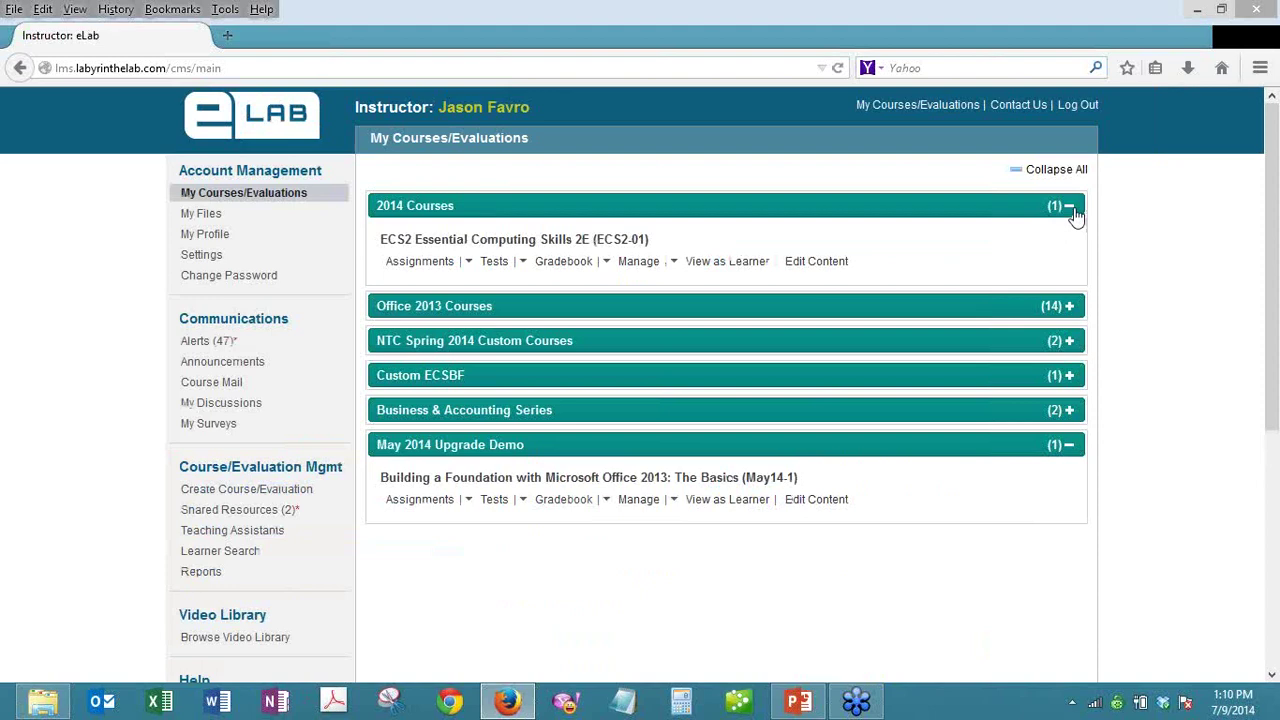
# - Collapse the 2014 Courses group and open the assignments of the Building a Foundation with Microsoft Office 2013 (May14-1) course
pyautogui.click(1069, 207)
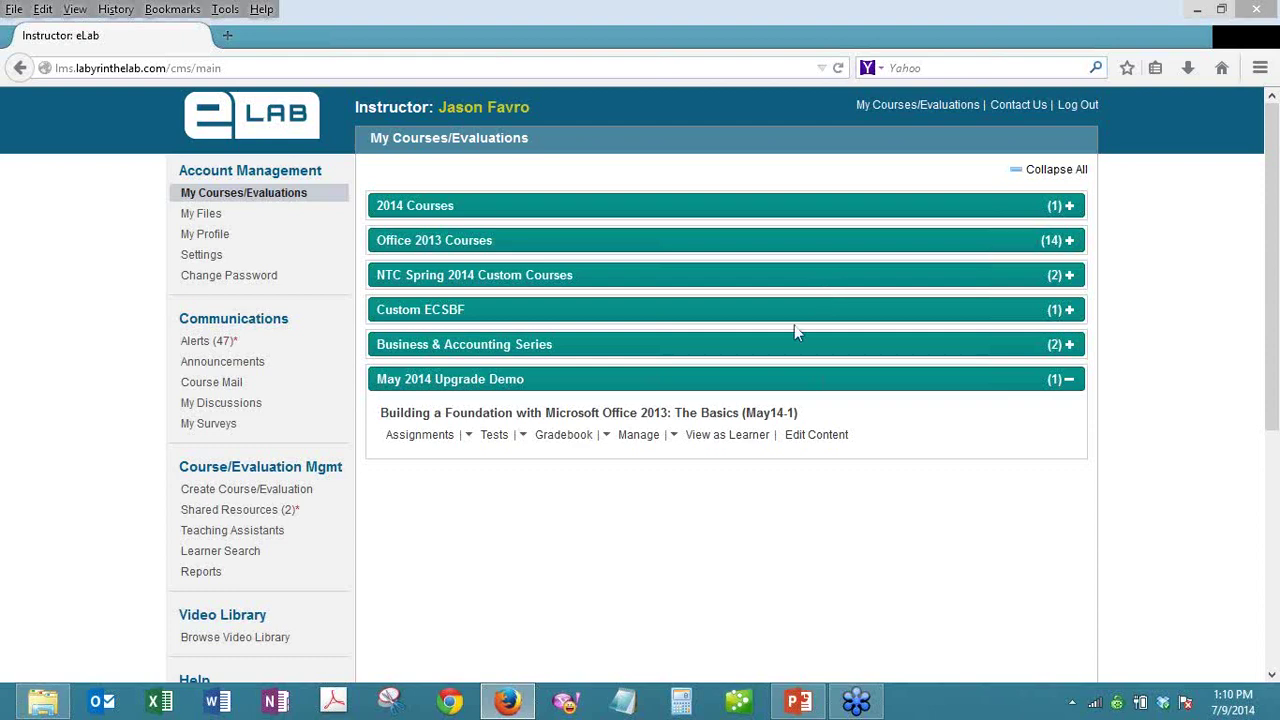
pyautogui.click(406, 440)
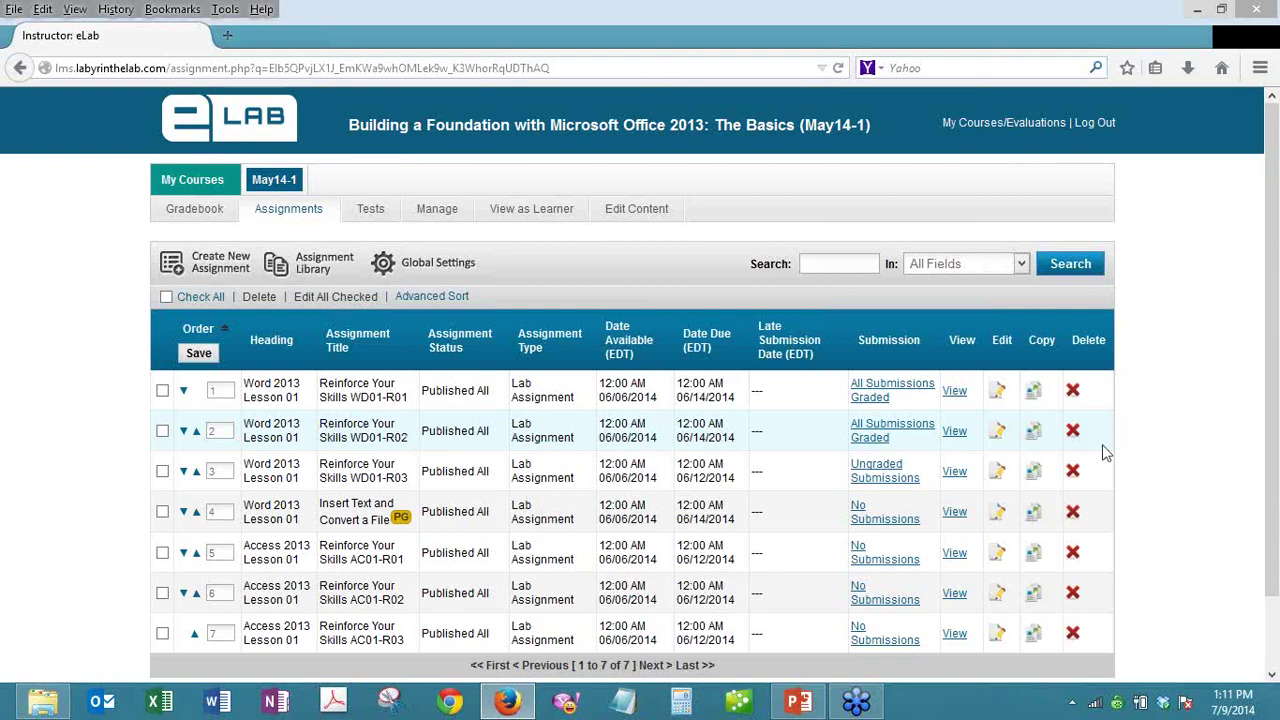
# - Review the ungraded submissions of the Word 2013 Lesson 01 assignment WD01-R03, then return to the assignments list
pyautogui.click(876, 470)
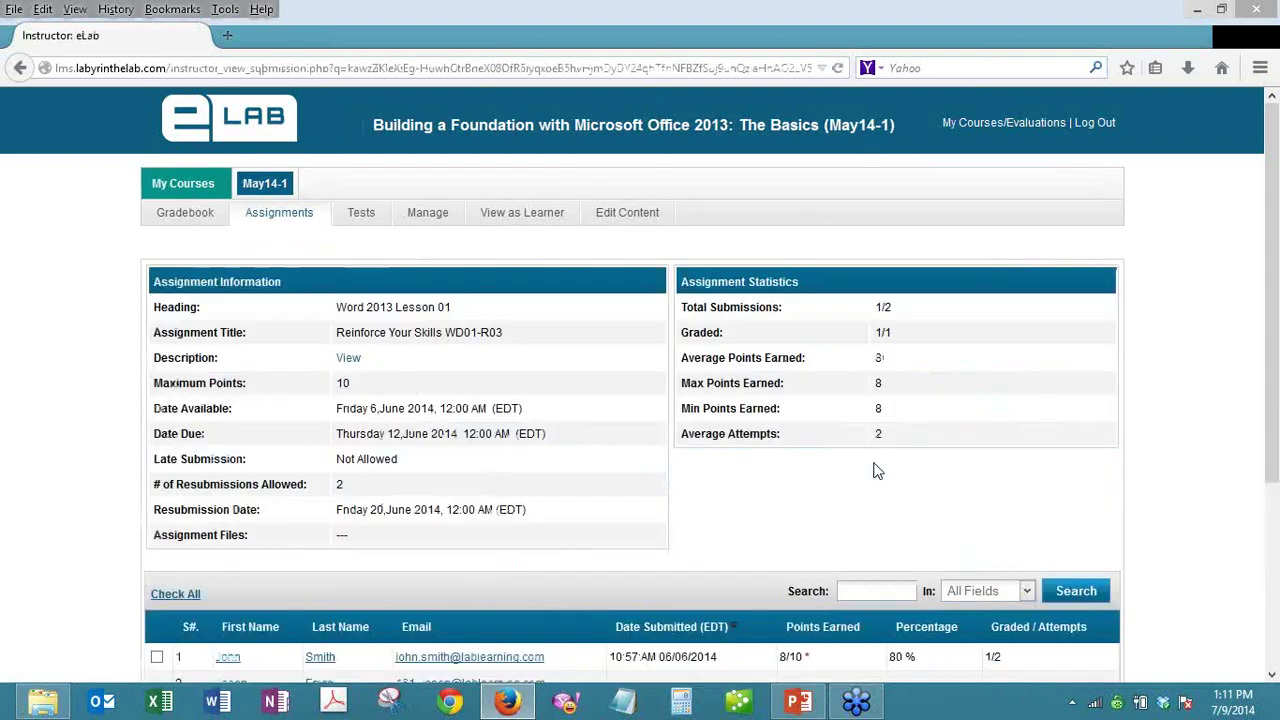
pyautogui.scroll(-4, 838, 490)
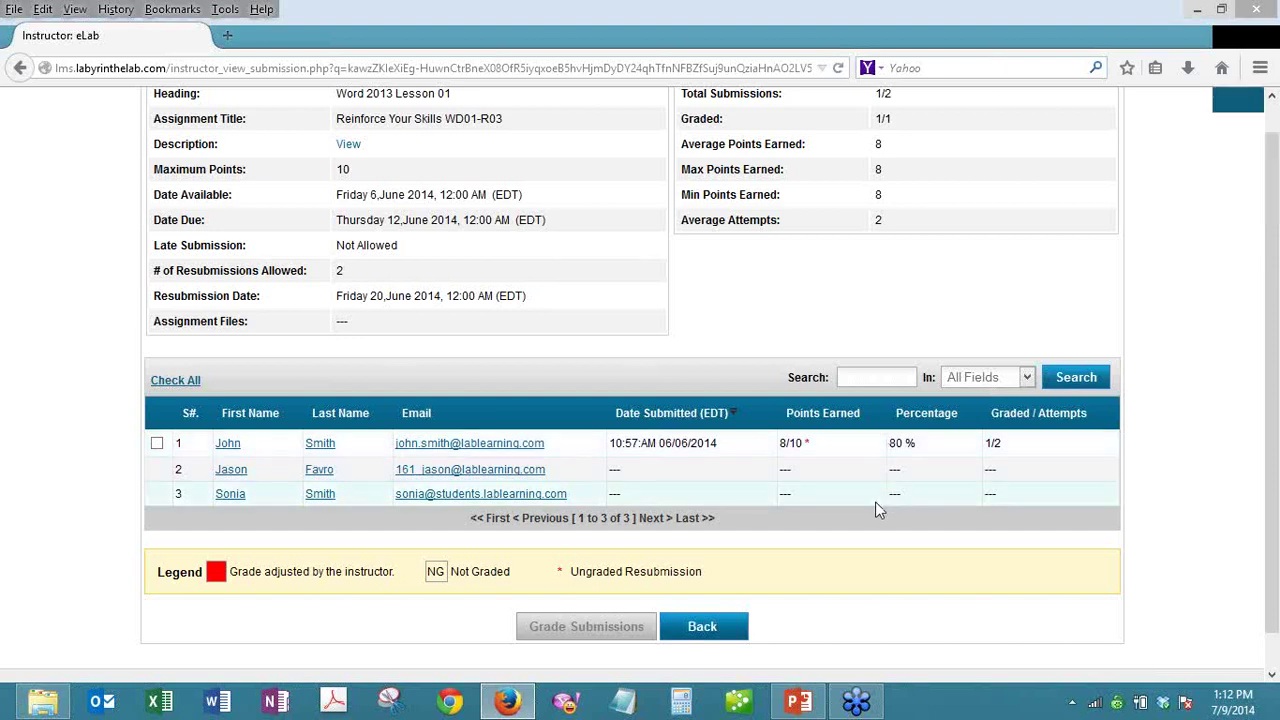
pyautogui.scroll(3, 850, 500)
pyautogui.click(294, 220)
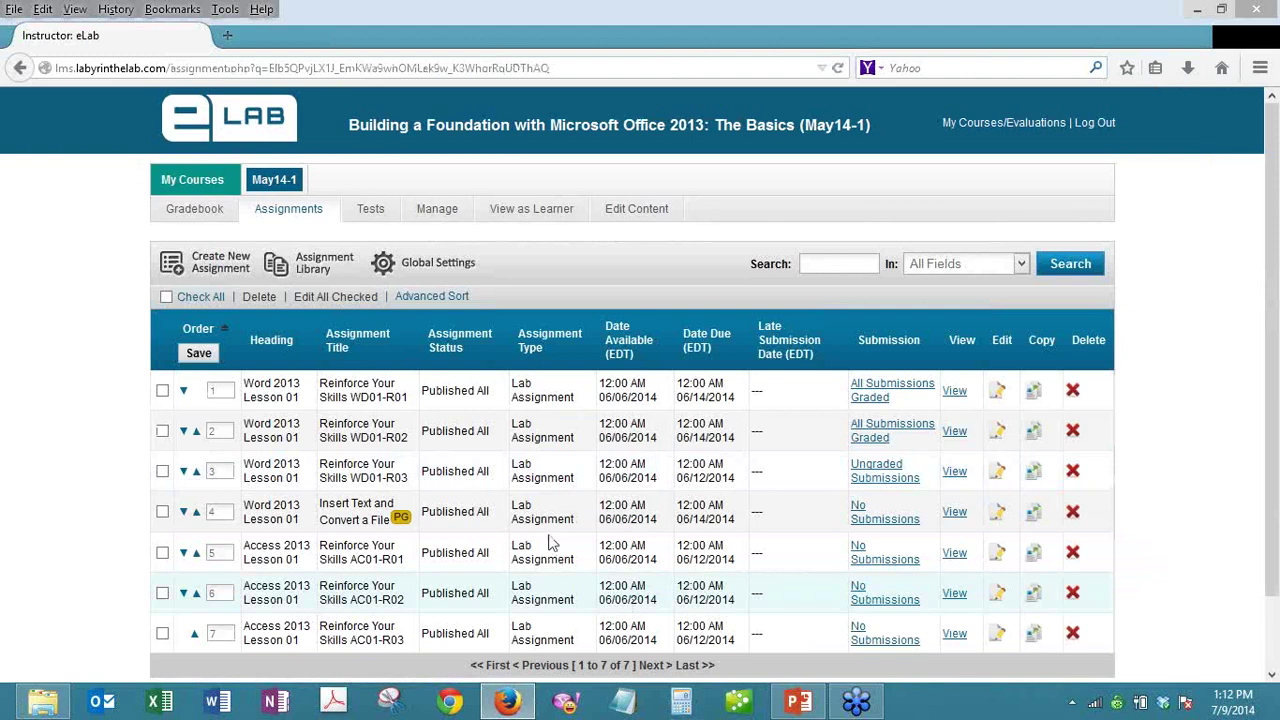
# - Select the Access 2013 Lesson 01 assignments AC01-R01, AC01-R02 and AC01-R03 and open them for editing together
pyautogui.scroll(-2, 546, 527)
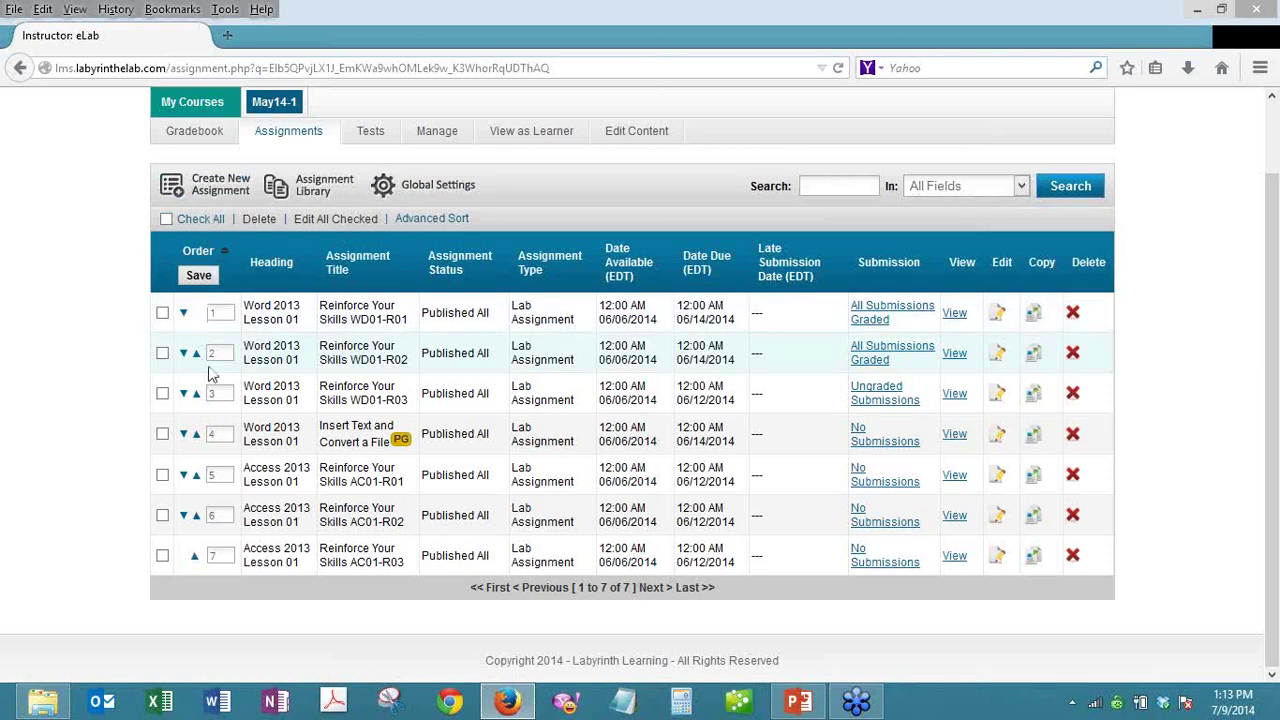
pyautogui.click(163, 477)
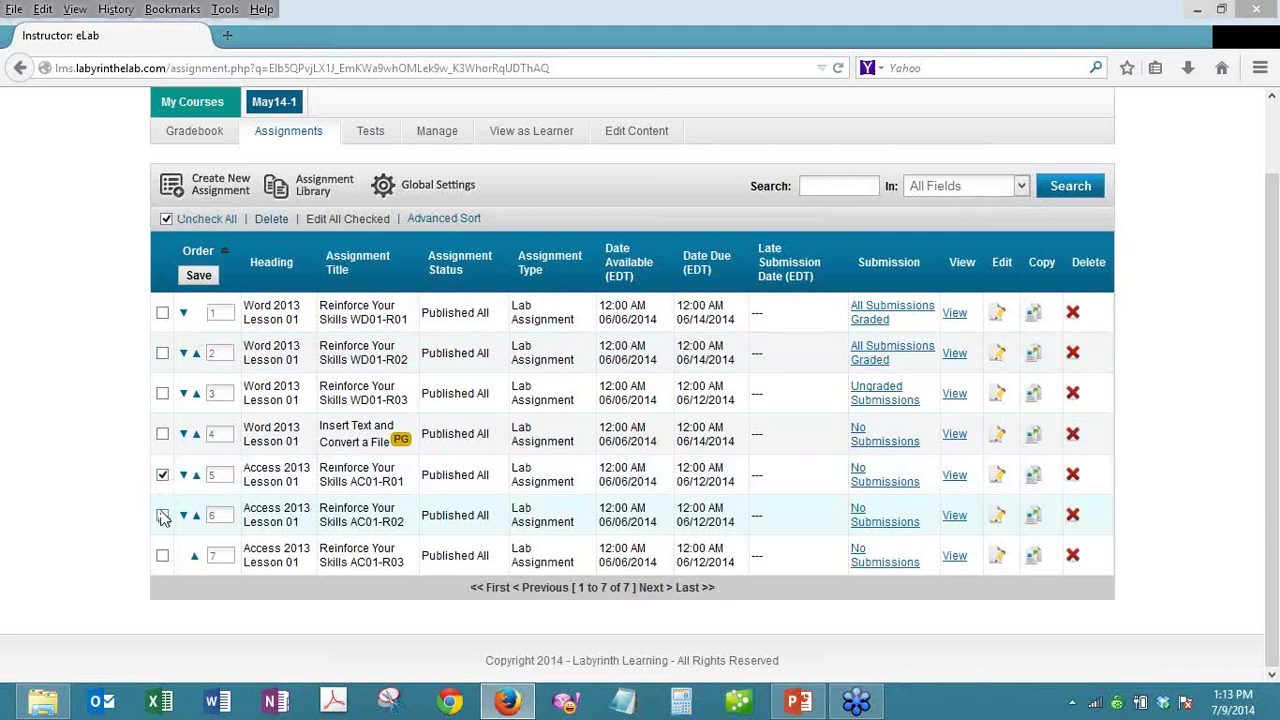
pyautogui.click(163, 516)
pyautogui.click(165, 563)
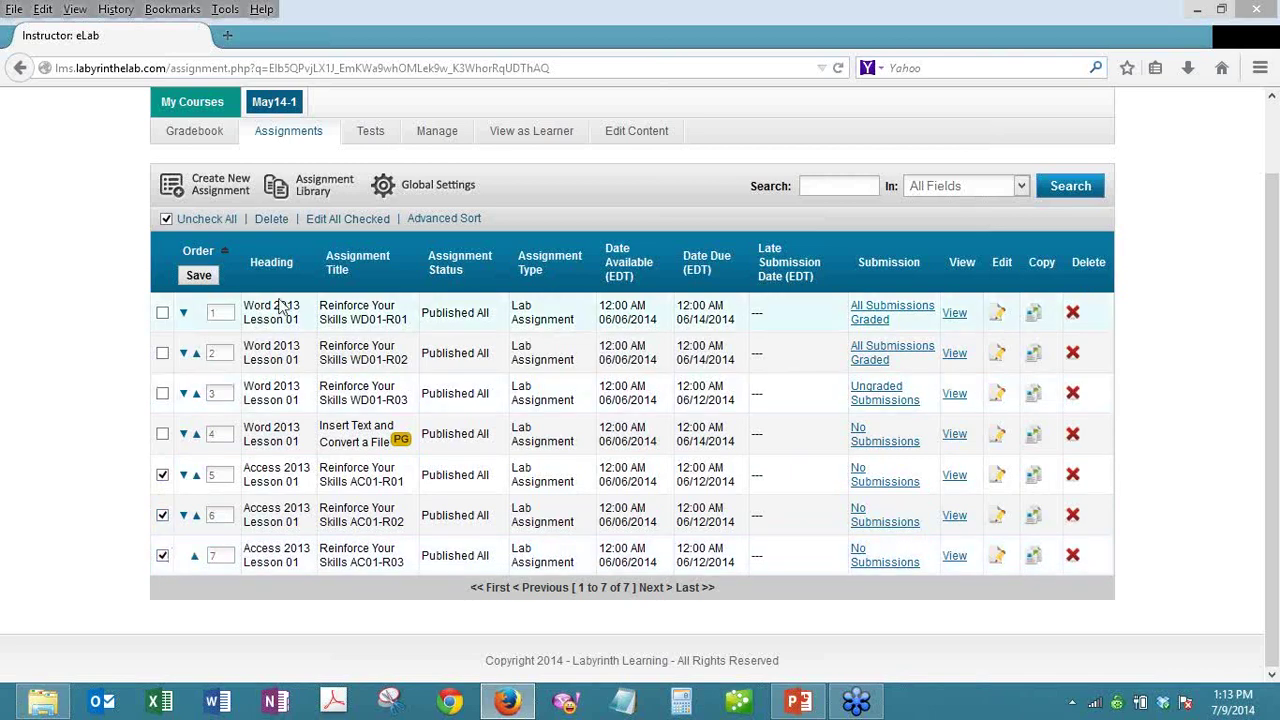
pyautogui.click(343, 218)
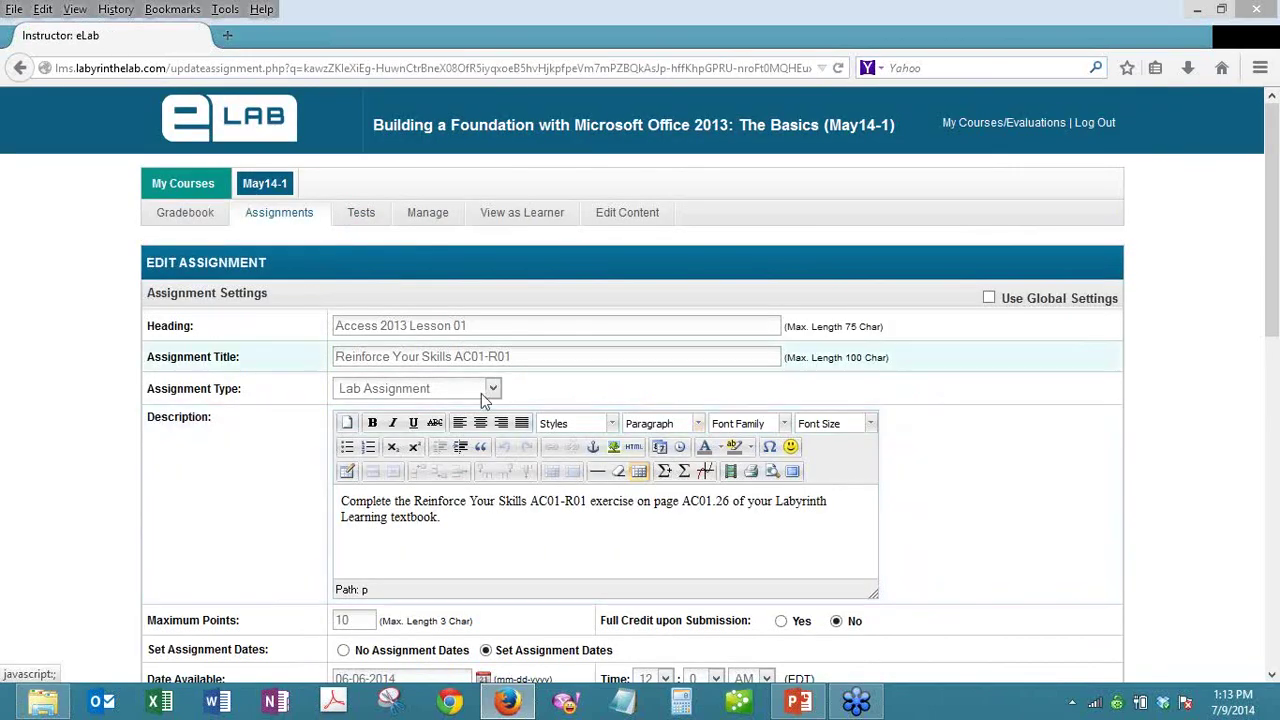
# - Set AC01-R01's assignment type to Homework and its due date to 07-10-2014, then save and continue to the next assignment
pyautogui.click(493, 390)
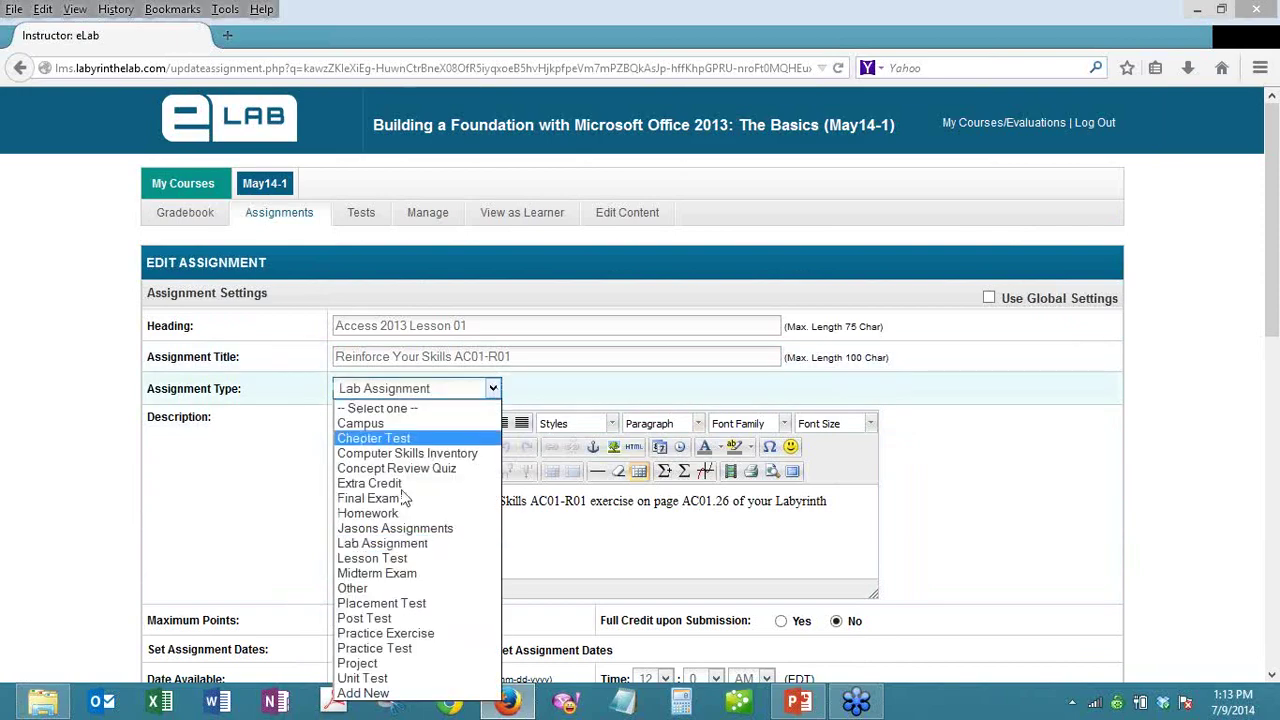
pyautogui.click(390, 513)
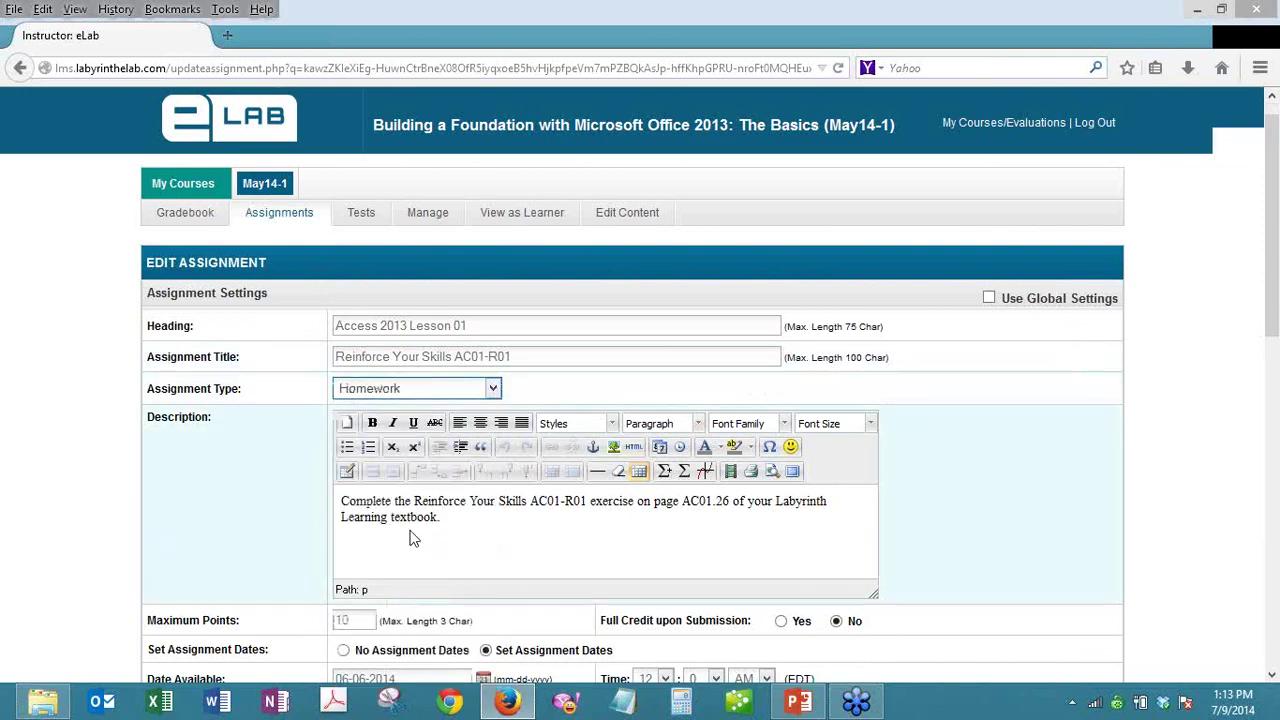
pyautogui.scroll(-4, 409, 538)
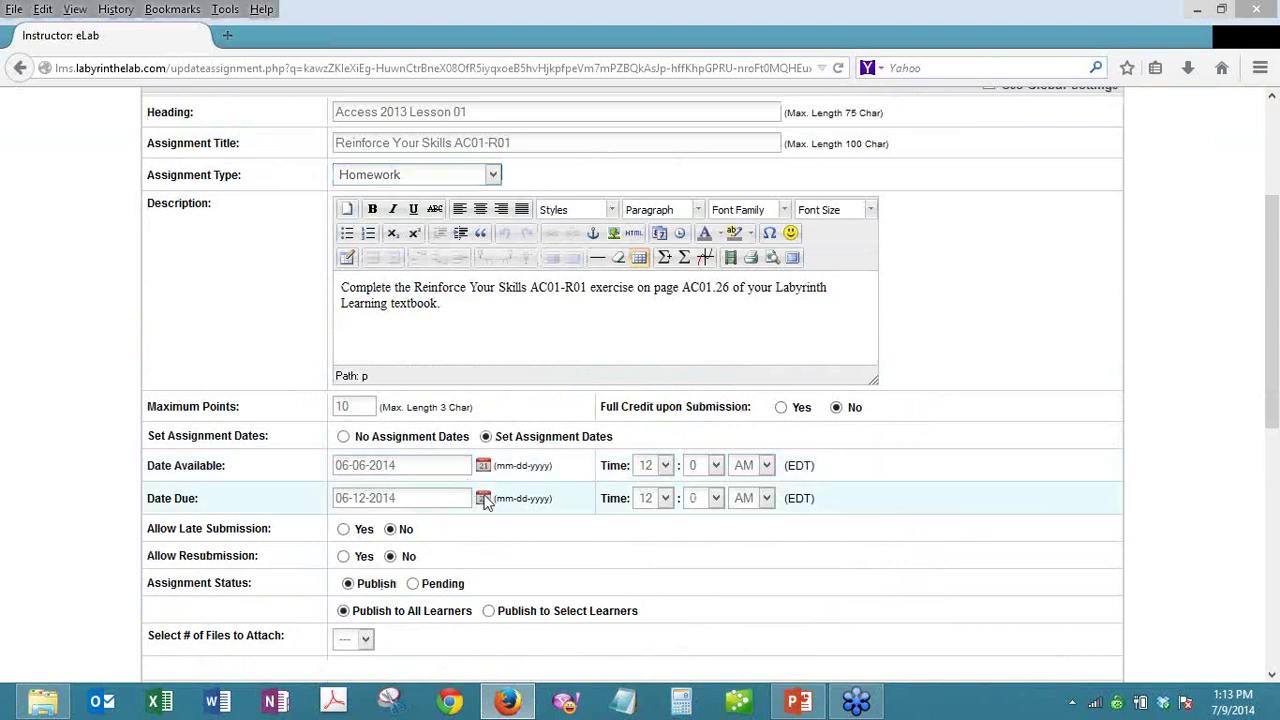
pyautogui.click(450, 498)
pyautogui.click(501, 523)
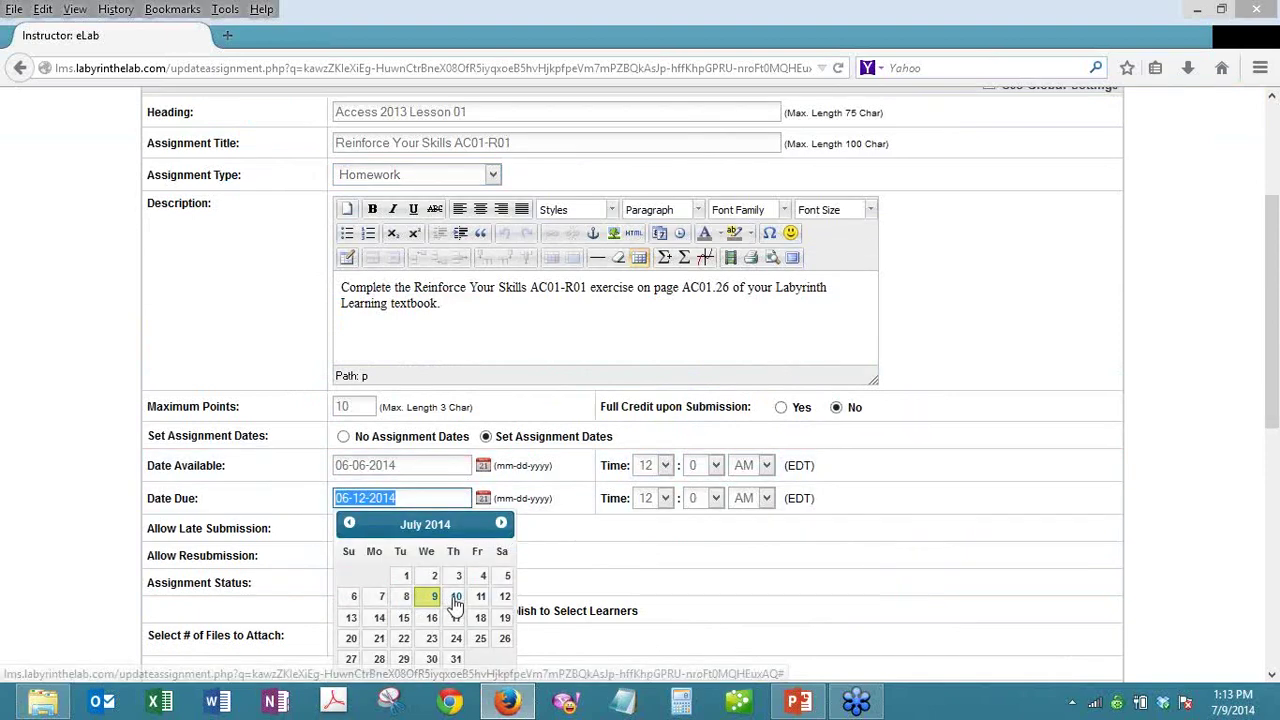
pyautogui.click(456, 598)
pyautogui.click(456, 598)
pyautogui.scroll(-6, 465, 569)
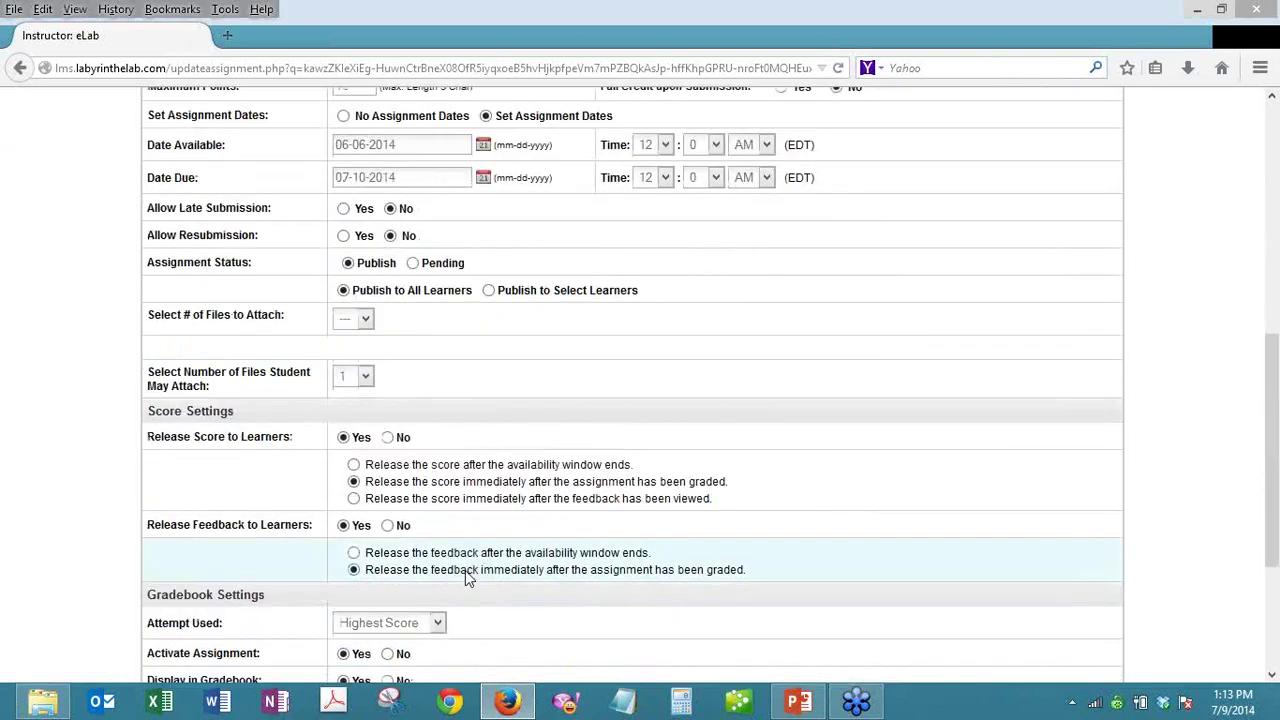
pyautogui.scroll(-4, 465, 570)
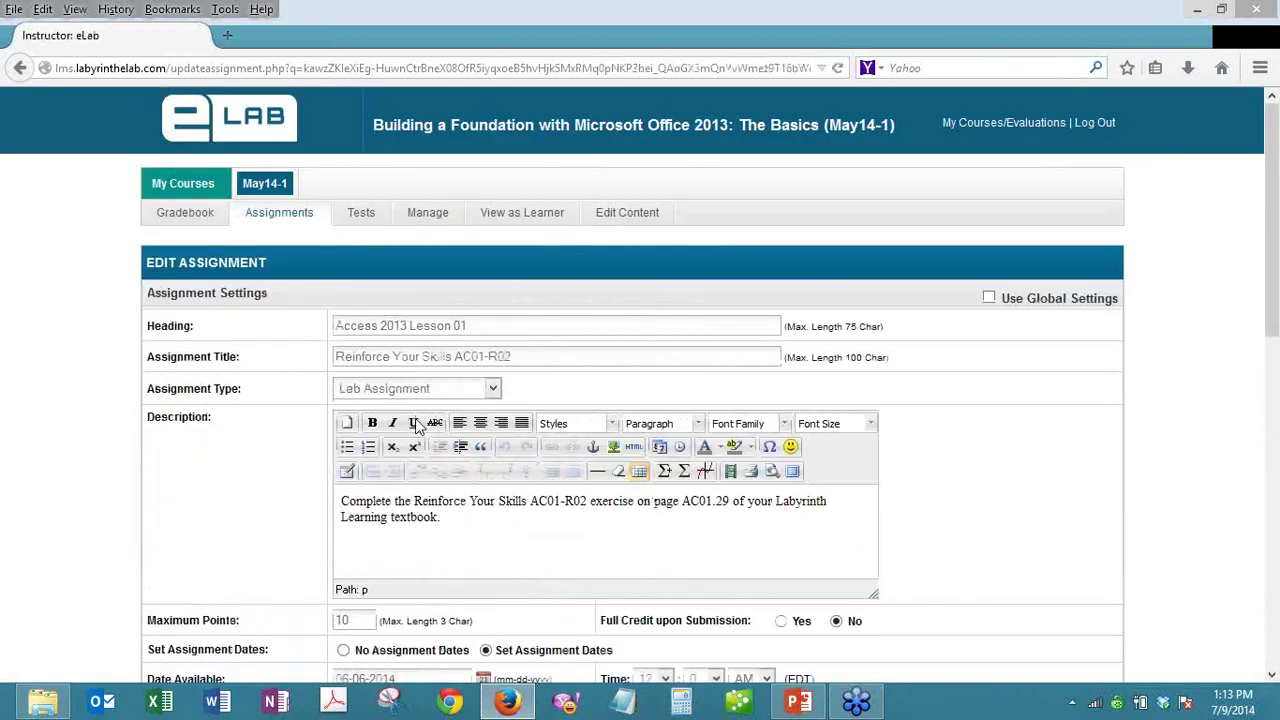
# - Set AC01-R02's assignment type to Homework and its due date to 07-10-2014, then save and continue to the next assignment
pyautogui.click(492, 388)
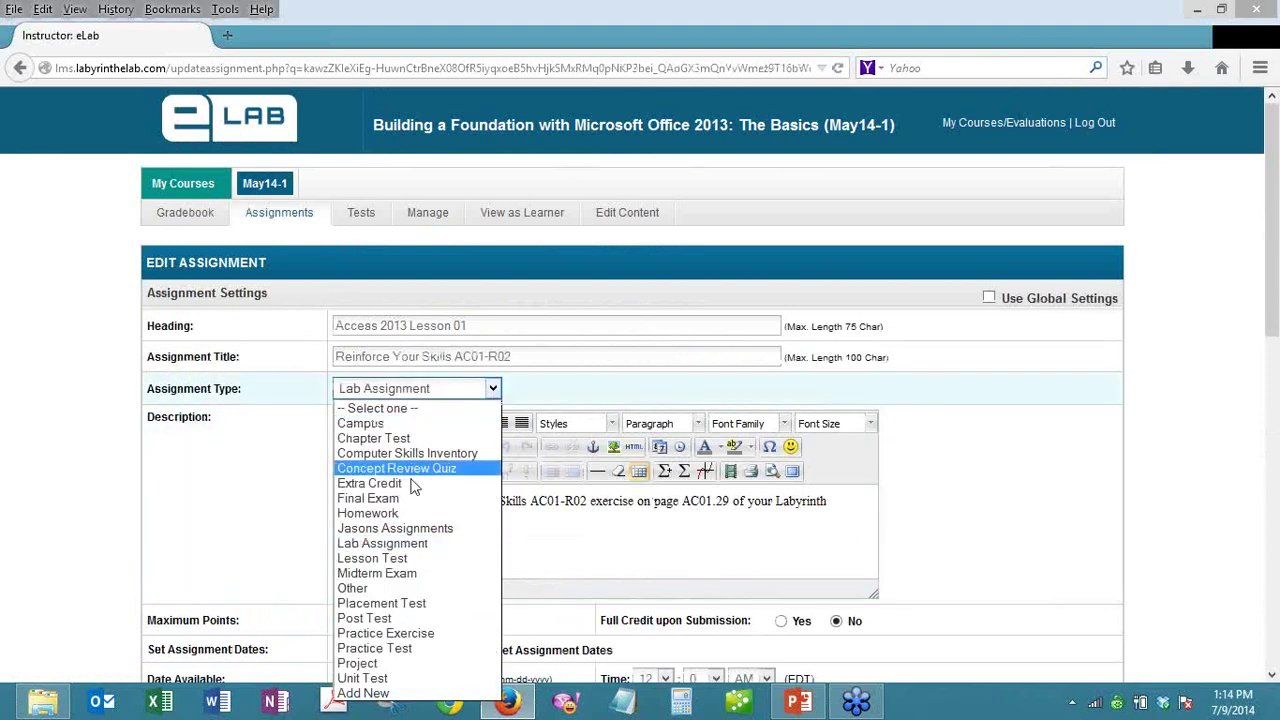
pyautogui.click(396, 513)
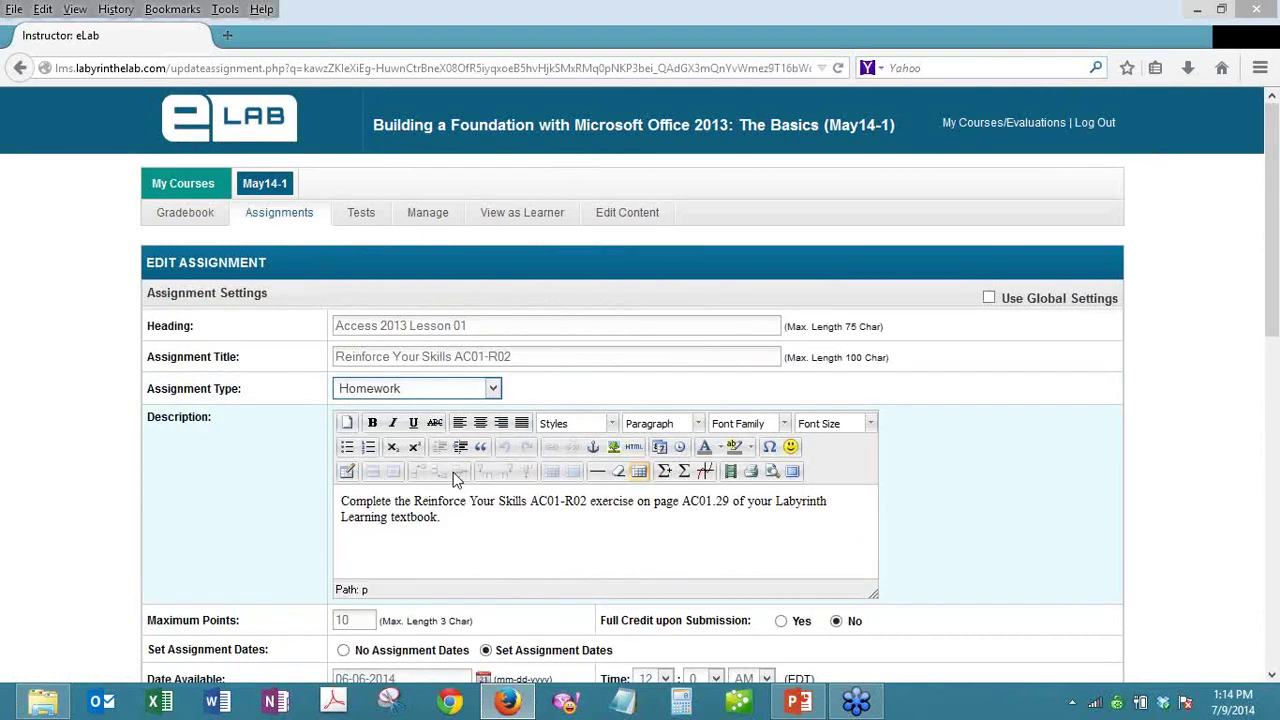
pyautogui.scroll(-5, 446, 493)
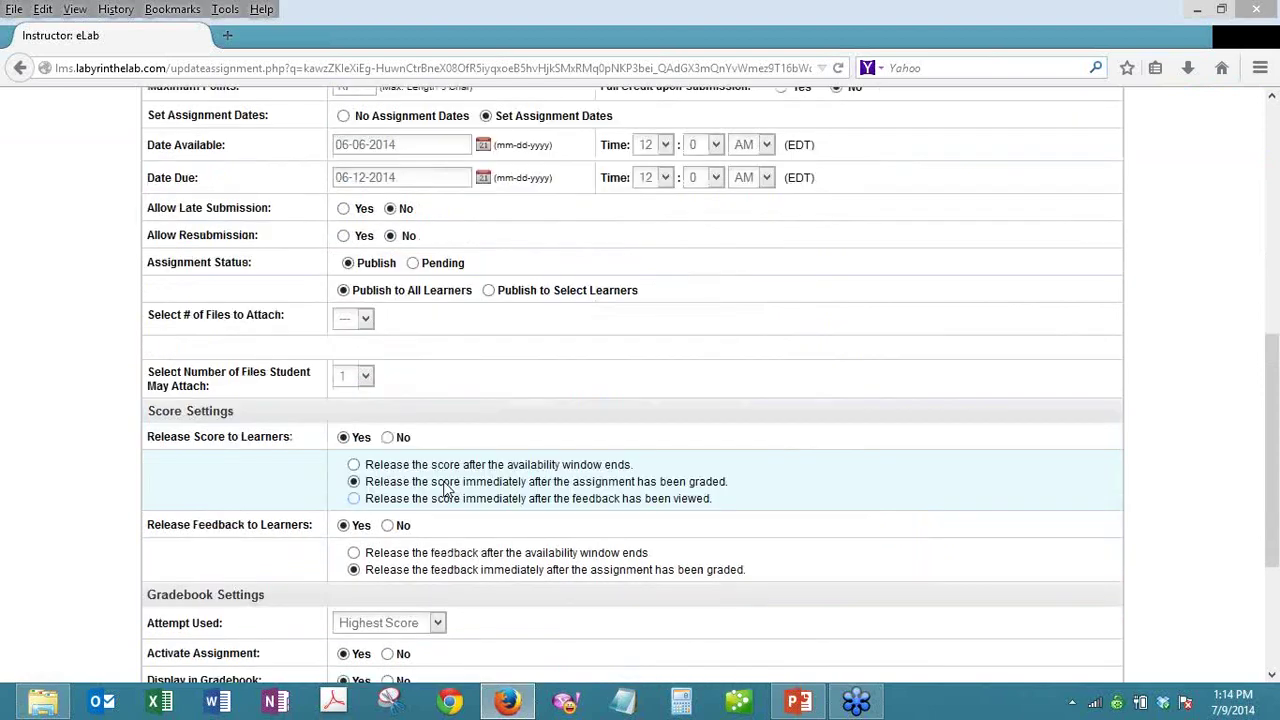
pyautogui.scroll(1, 445, 230)
pyautogui.click(484, 286)
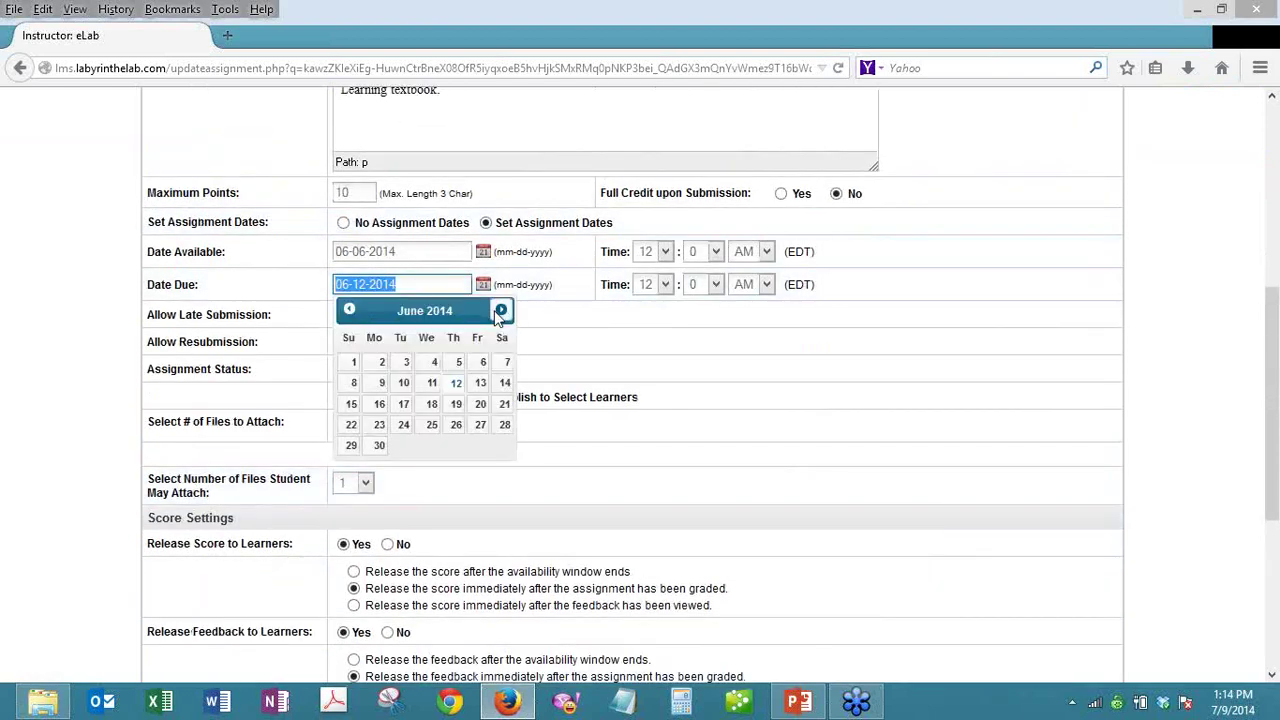
pyautogui.click(501, 311)
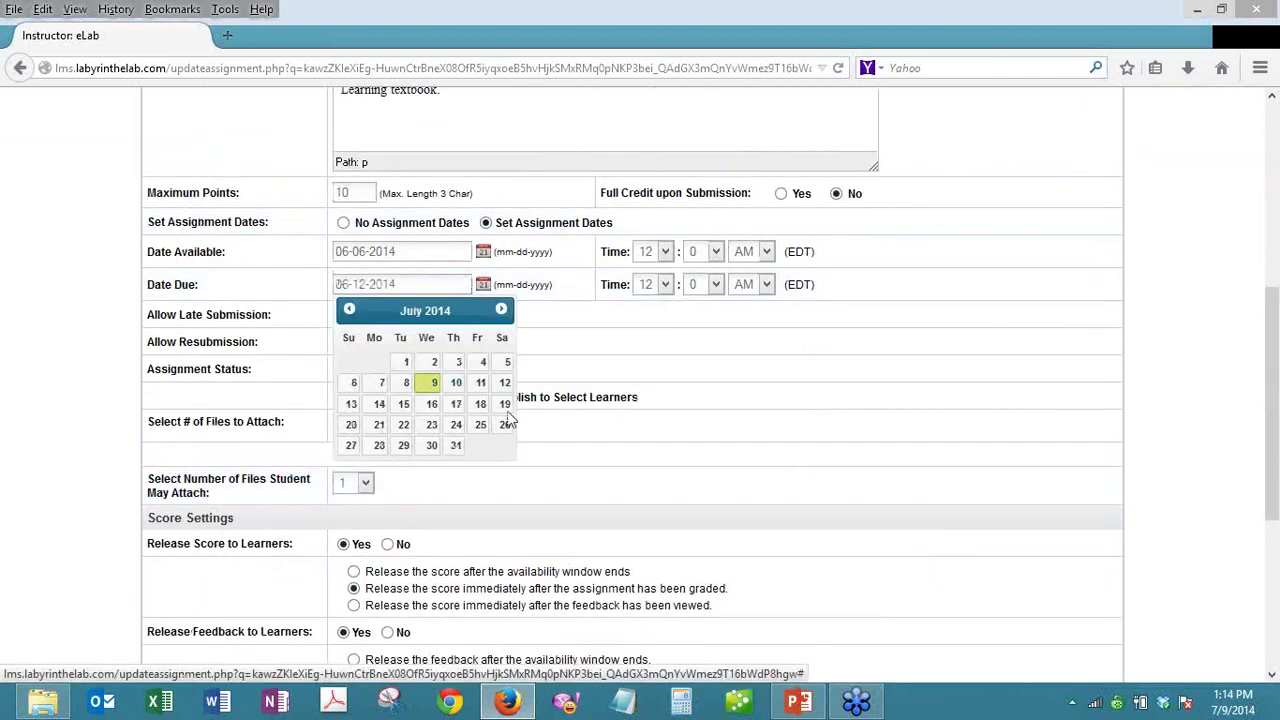
pyautogui.click(508, 416)
pyautogui.scroll(-4, 514, 437)
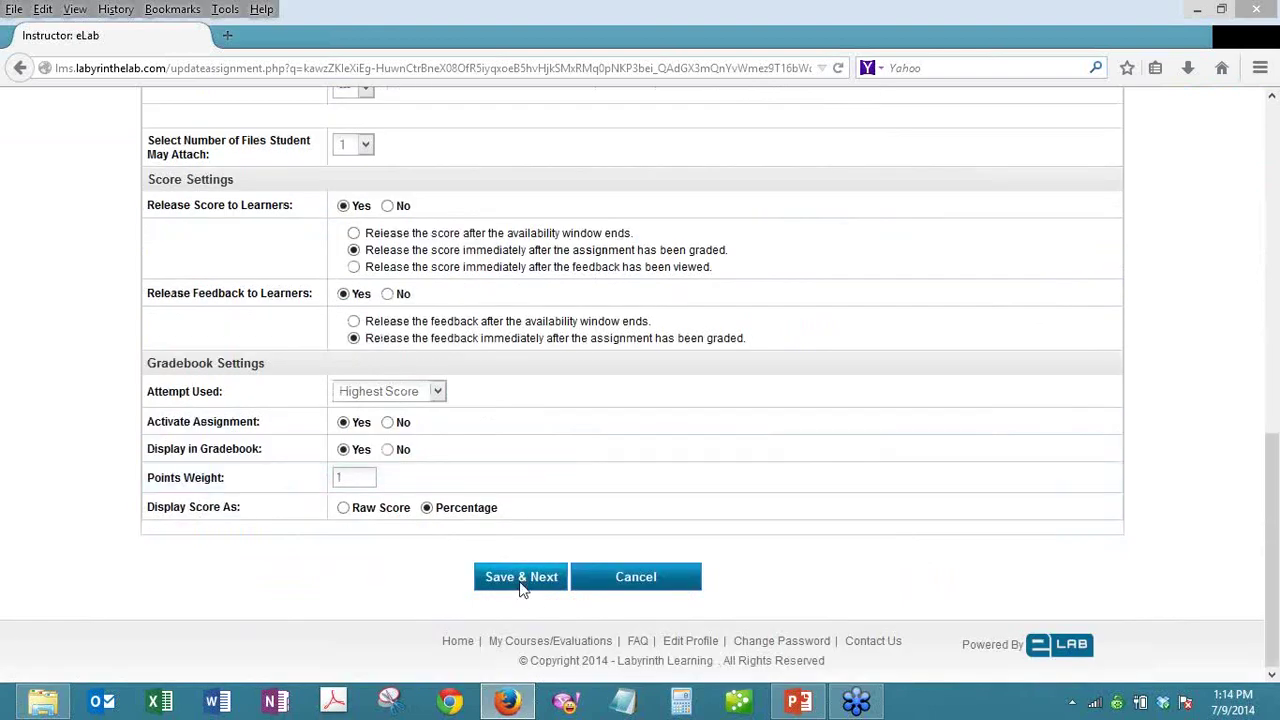
pyautogui.click(521, 576)
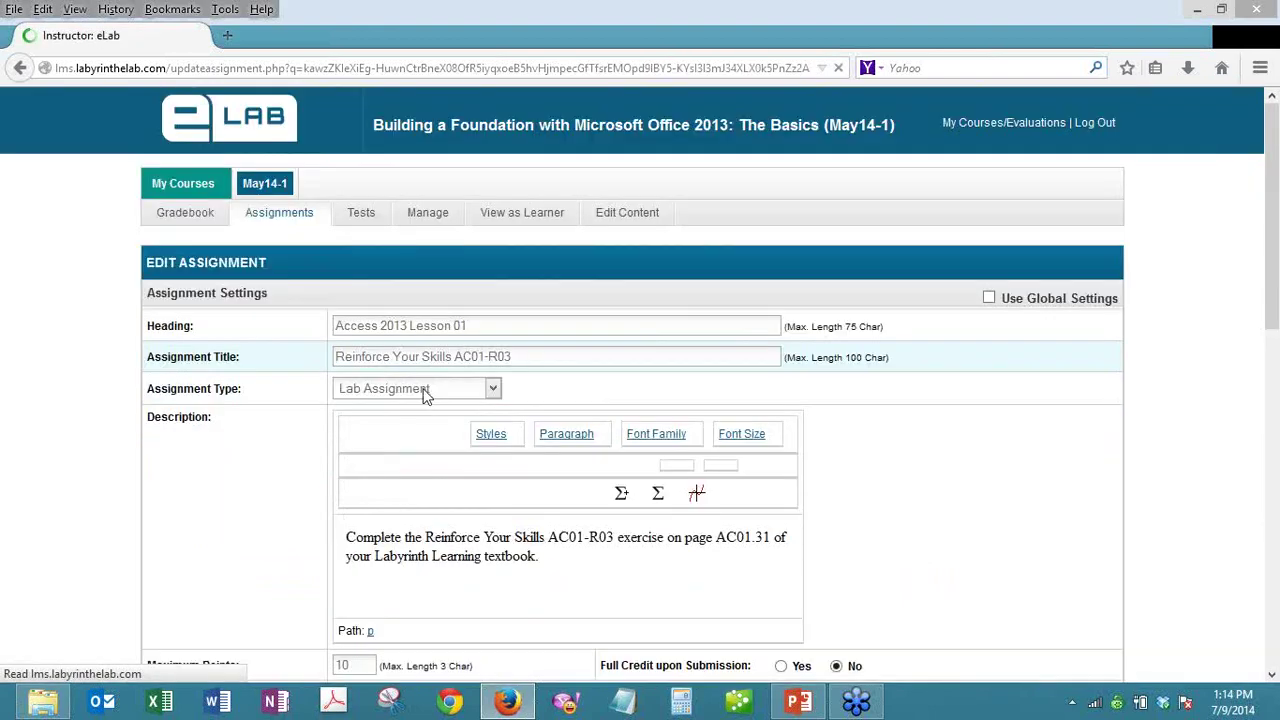
# - Set AC01-R03's assignment type to Homework and its due date to 07-10-2014, then save the assignment
pyautogui.click(423, 390)
pyautogui.click(405, 512)
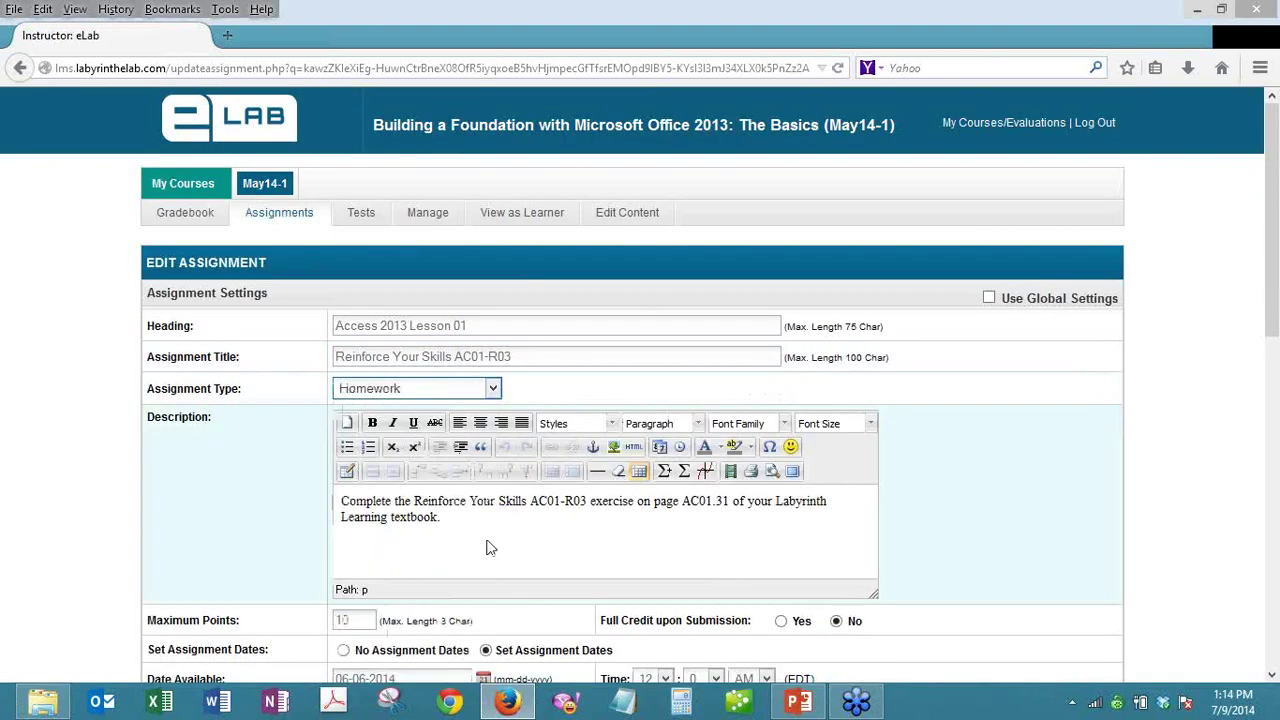
pyautogui.scroll(-4, 486, 543)
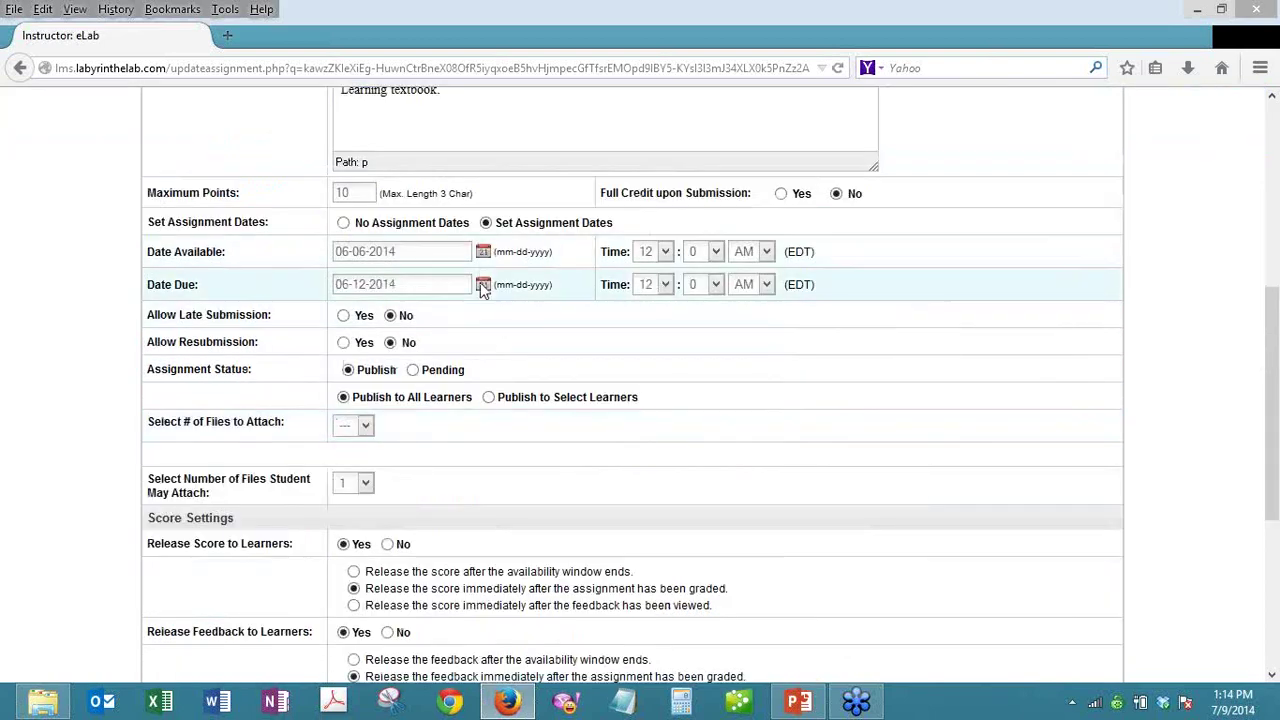
pyautogui.click(482, 283)
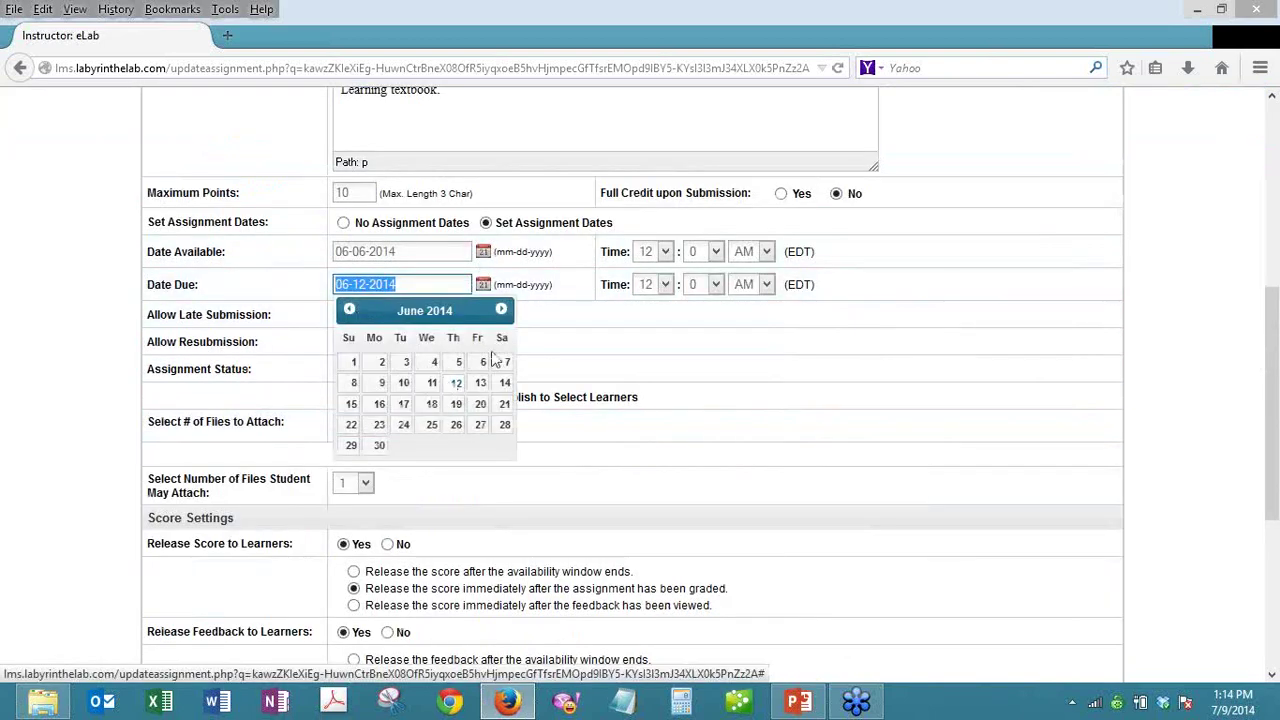
pyautogui.click(501, 309)
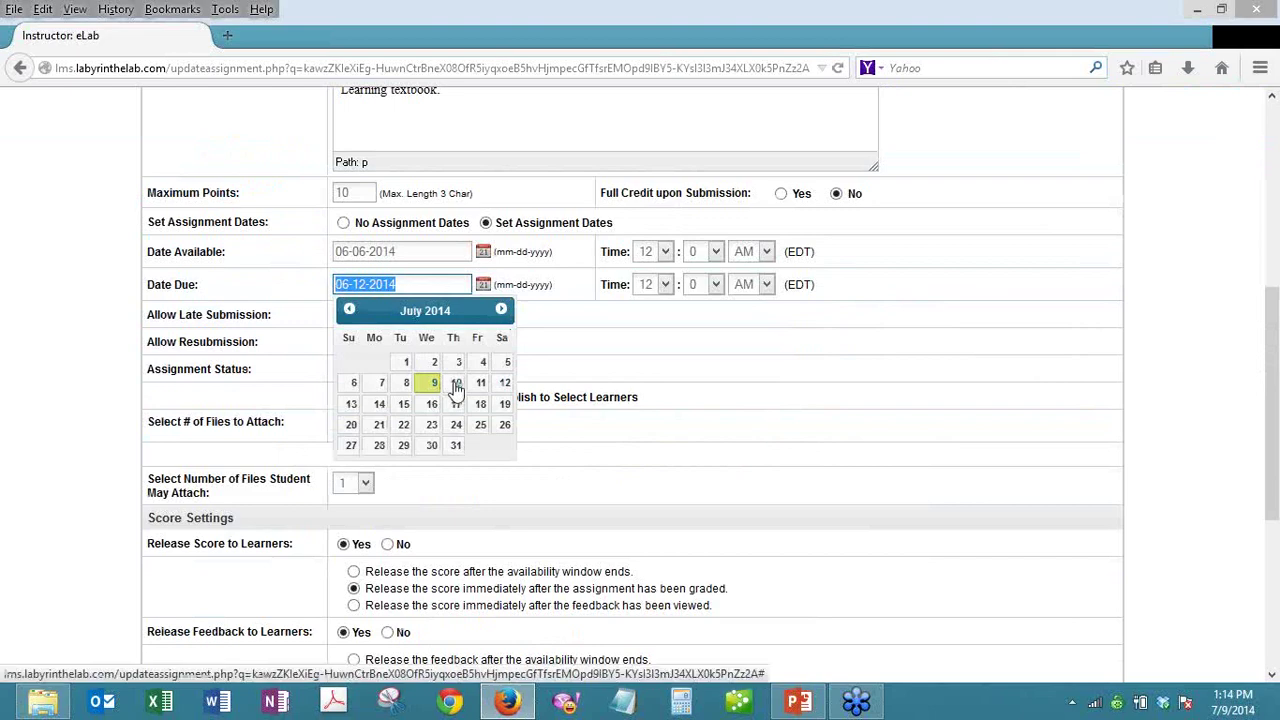
pyautogui.click(456, 384)
pyautogui.scroll(-5, 515, 450)
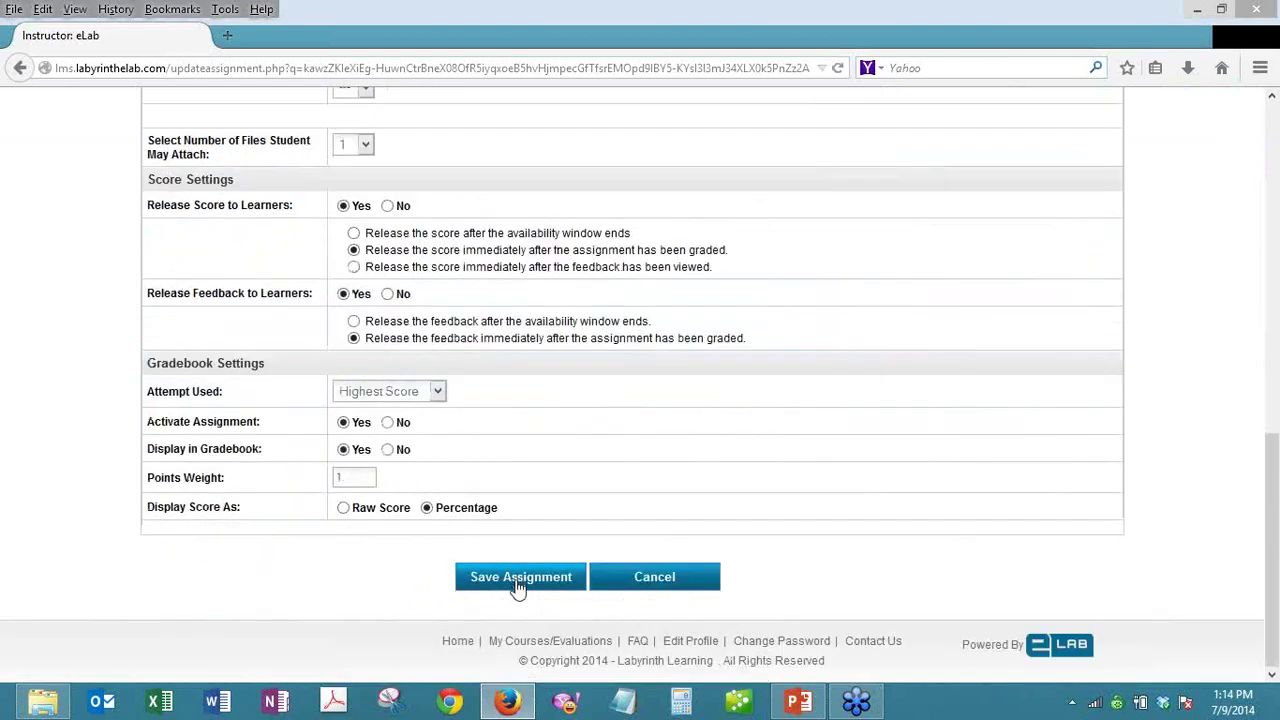
pyautogui.click(518, 585)
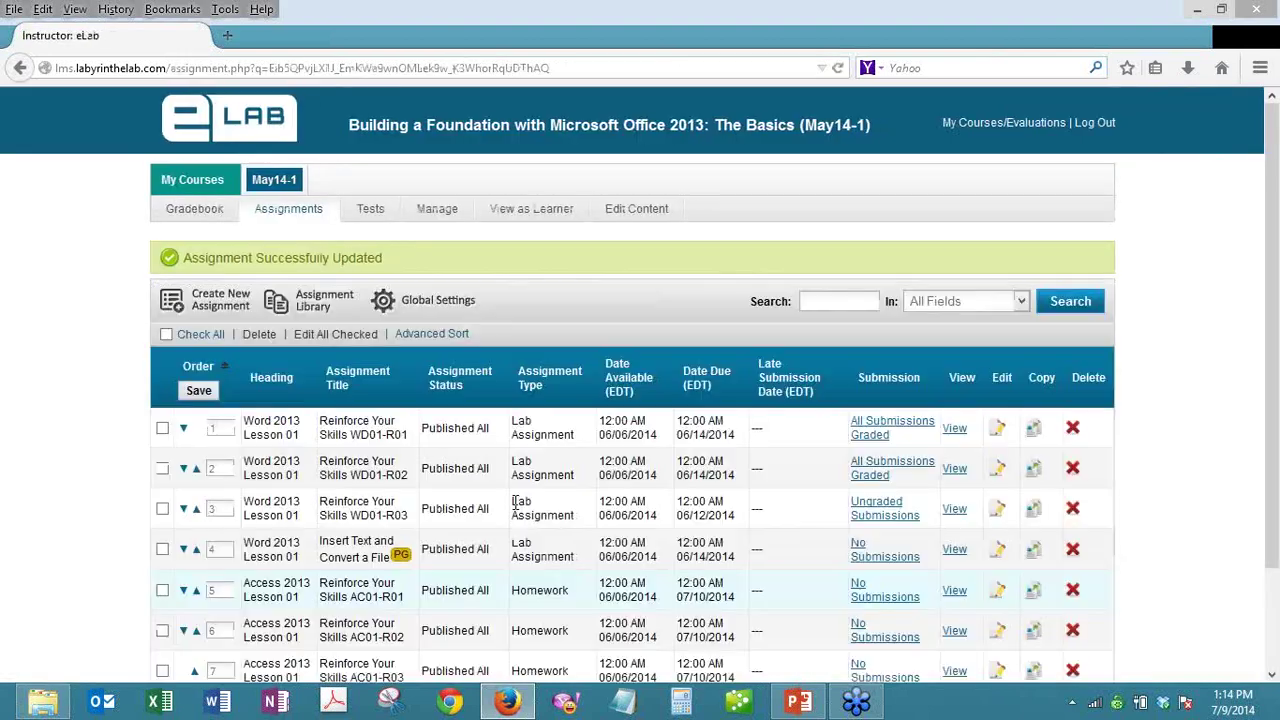
# - Check the updated assignments, view the course's Assignment Library, and return to the assignments list
pyautogui.scroll(-3, 547, 515)
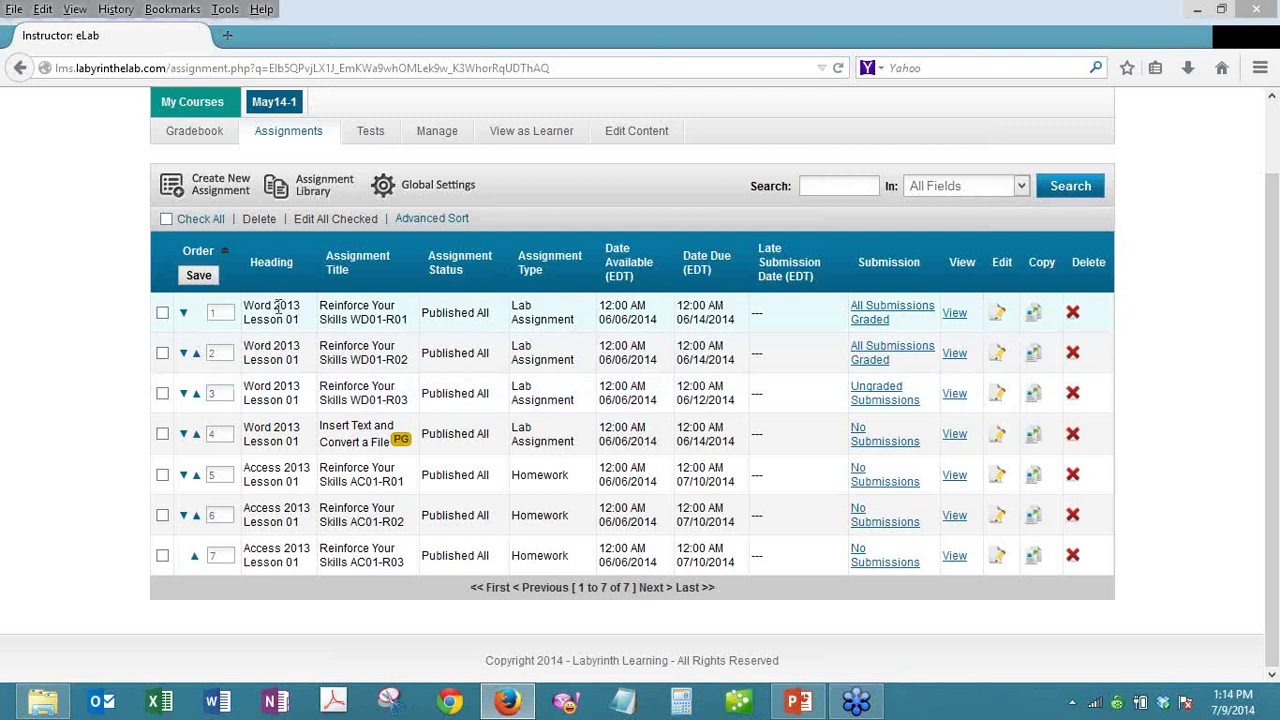
pyautogui.click(316, 191)
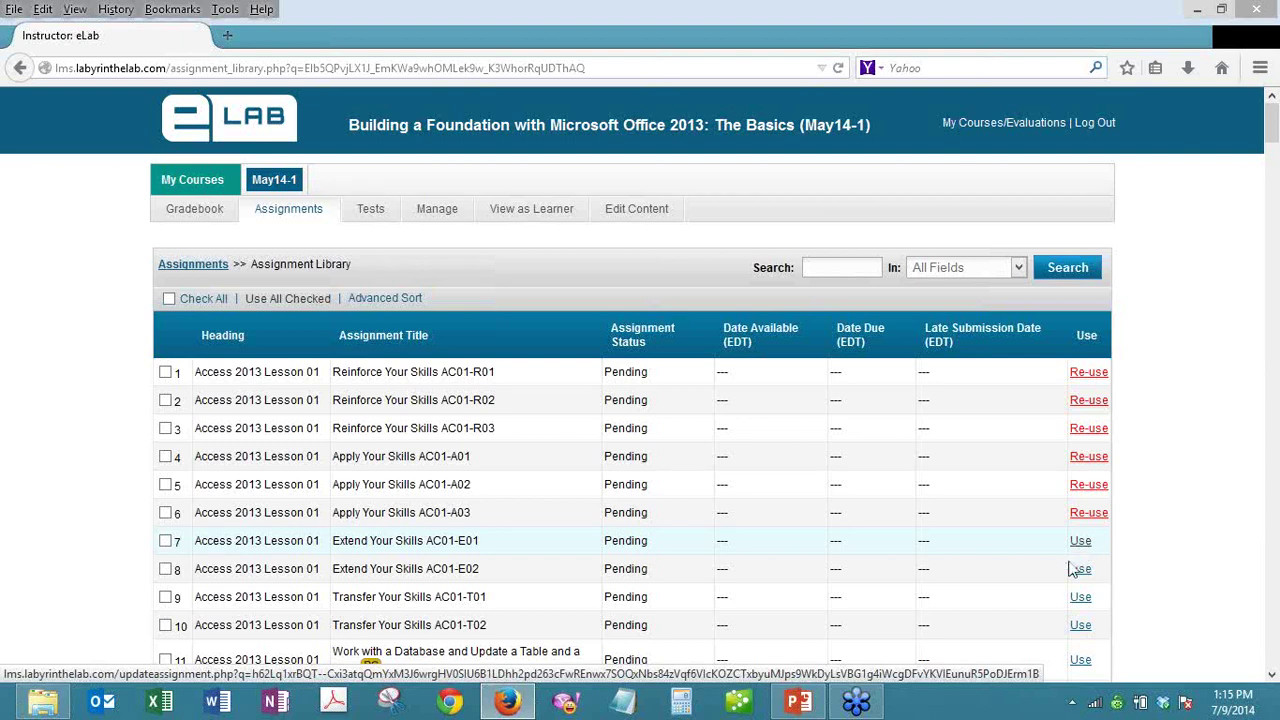
pyautogui.click(177, 269)
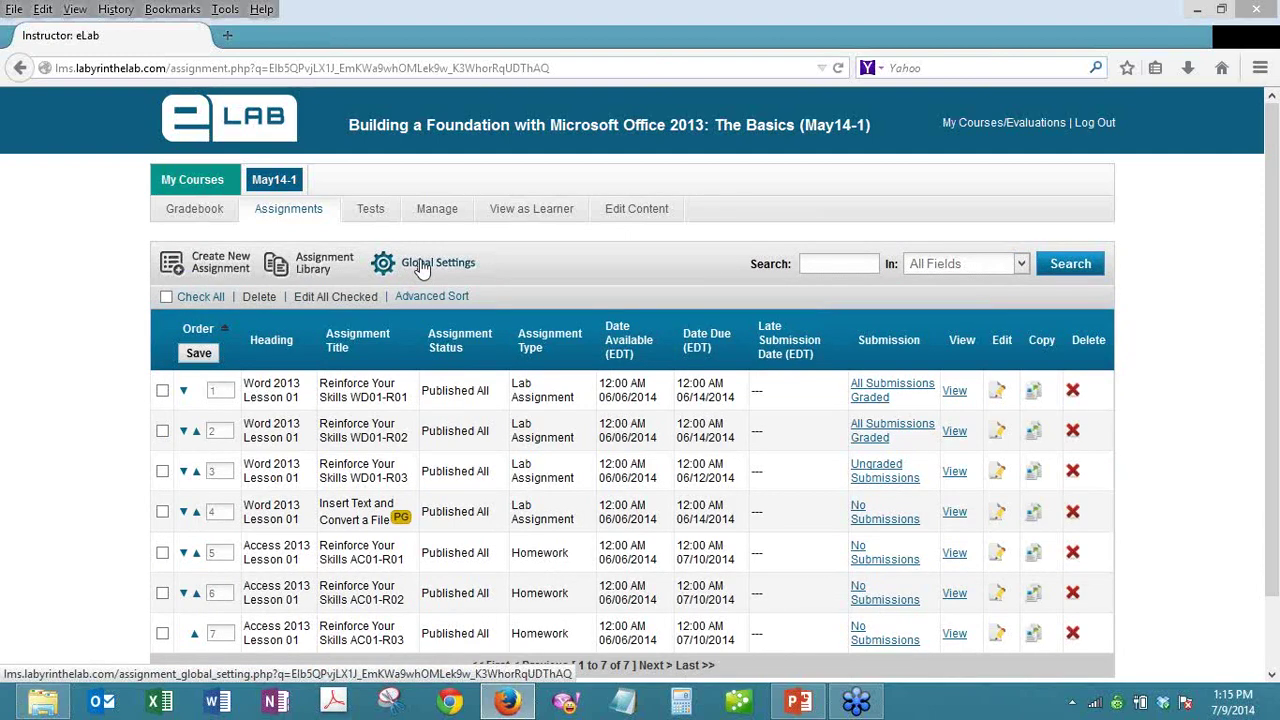
# - Open the assignment global settings and review the type, date, submission, score and gradebook options
pyautogui.click(422, 267)
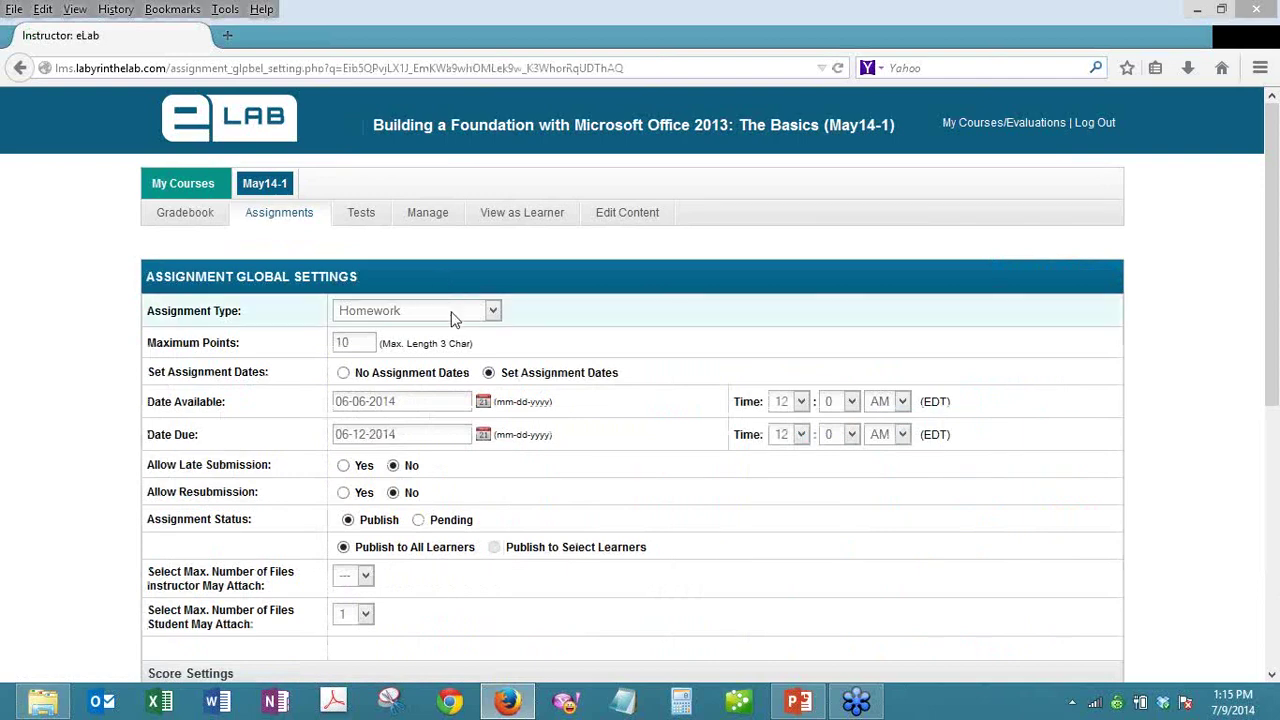
pyautogui.scroll(-2, 445, 290)
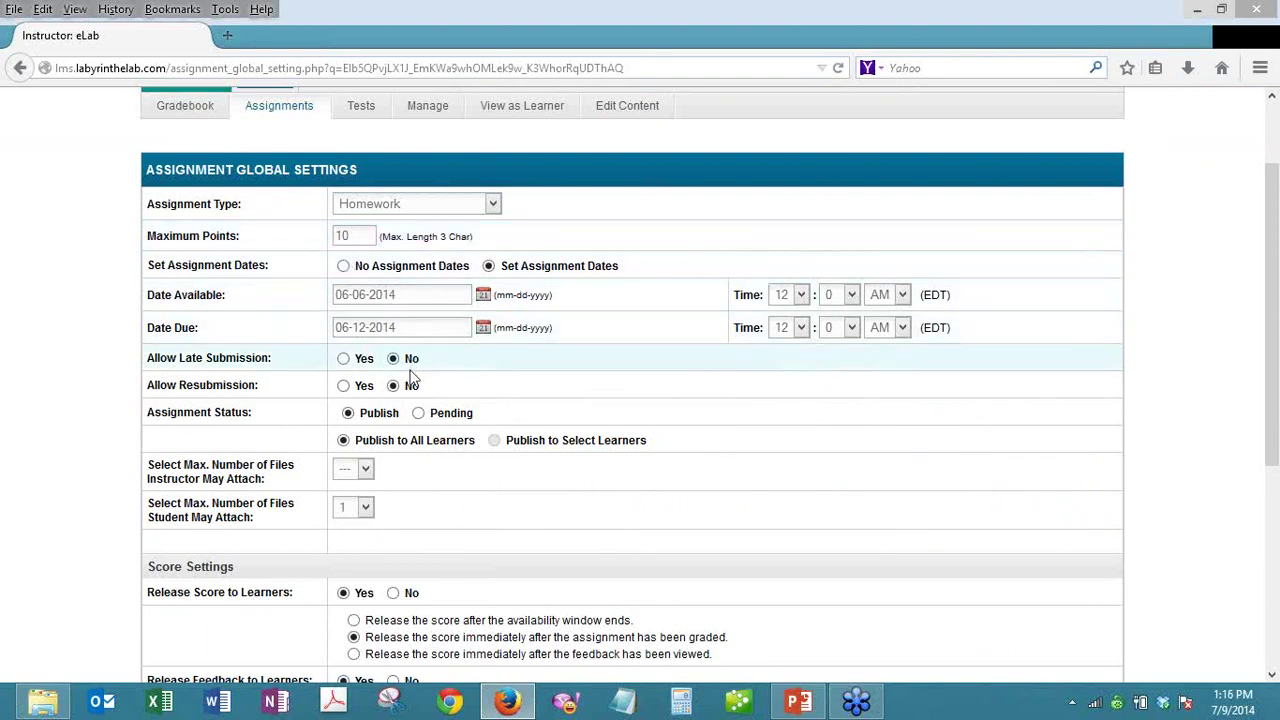
pyautogui.scroll(-4, 410, 383)
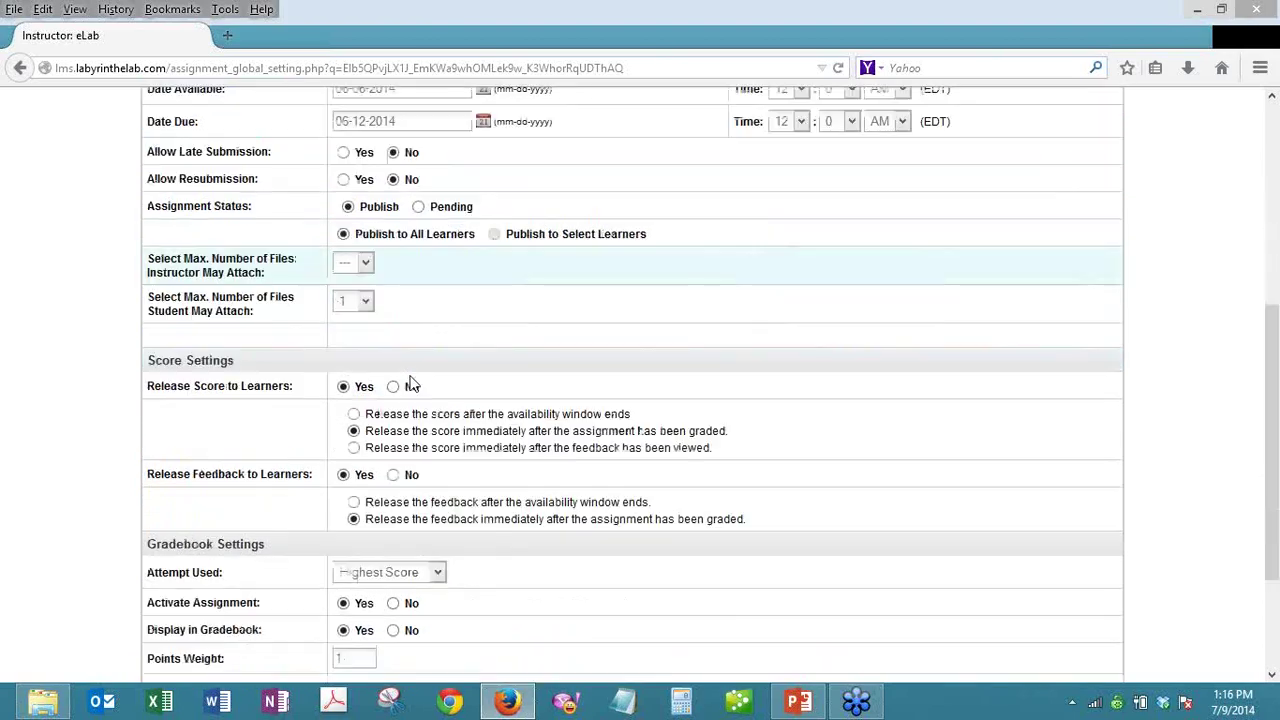
pyautogui.scroll(-3, 410, 383)
pyautogui.scroll(6, 410, 383)
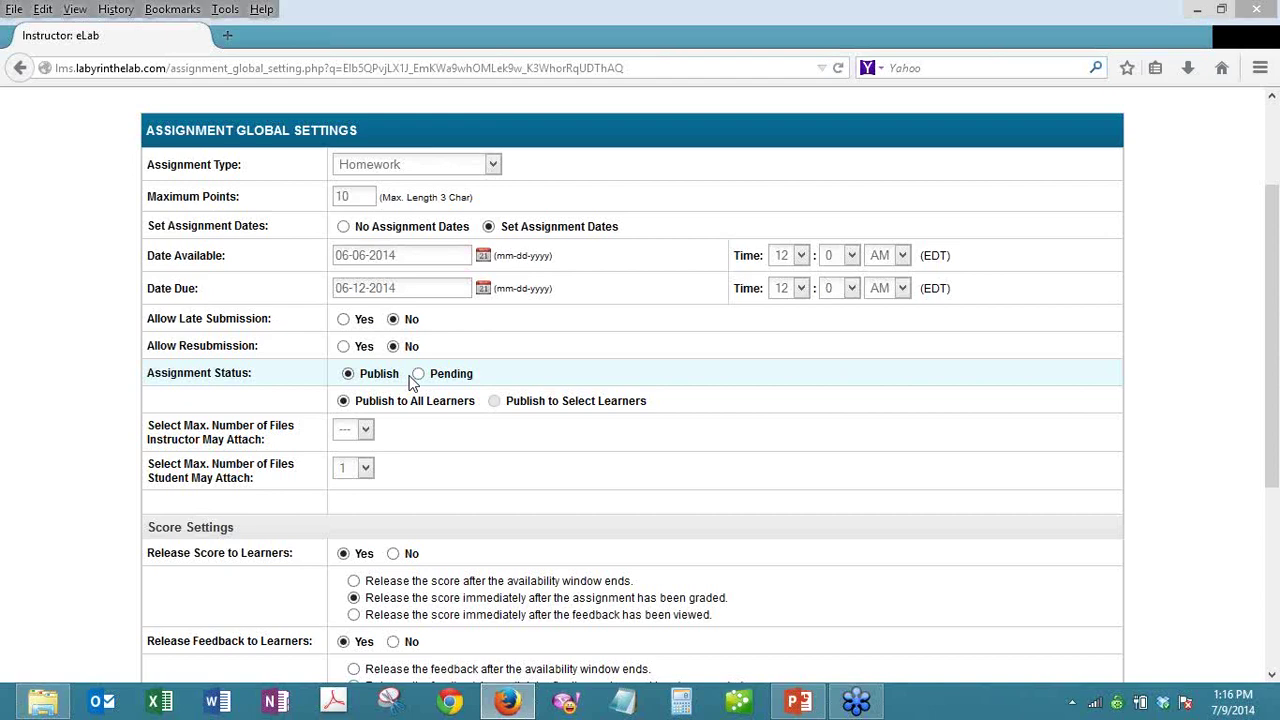
# - Leave the global settings without saving and select Excel 2013 Lesson 01 assignments EX01-R01, EX01-R02 and EX01-R03 in the Assignment Library
pyautogui.scroll(-5, 413, 384)
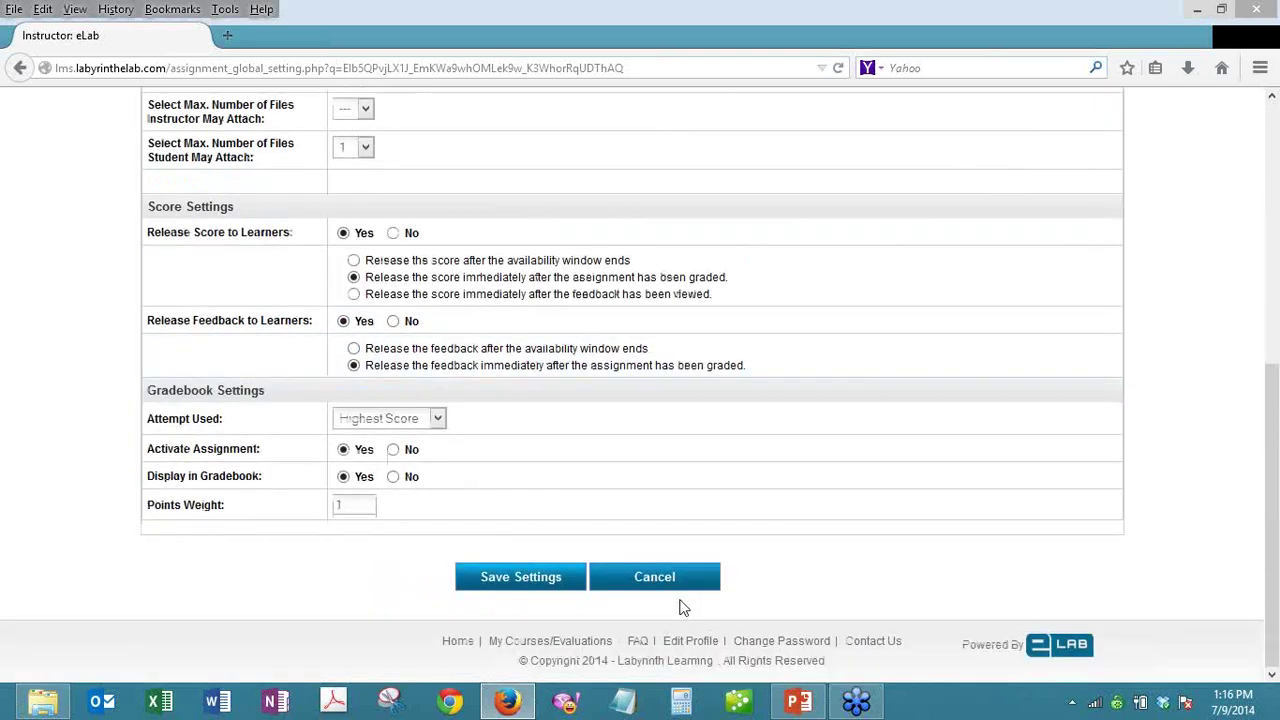
pyautogui.click(668, 577)
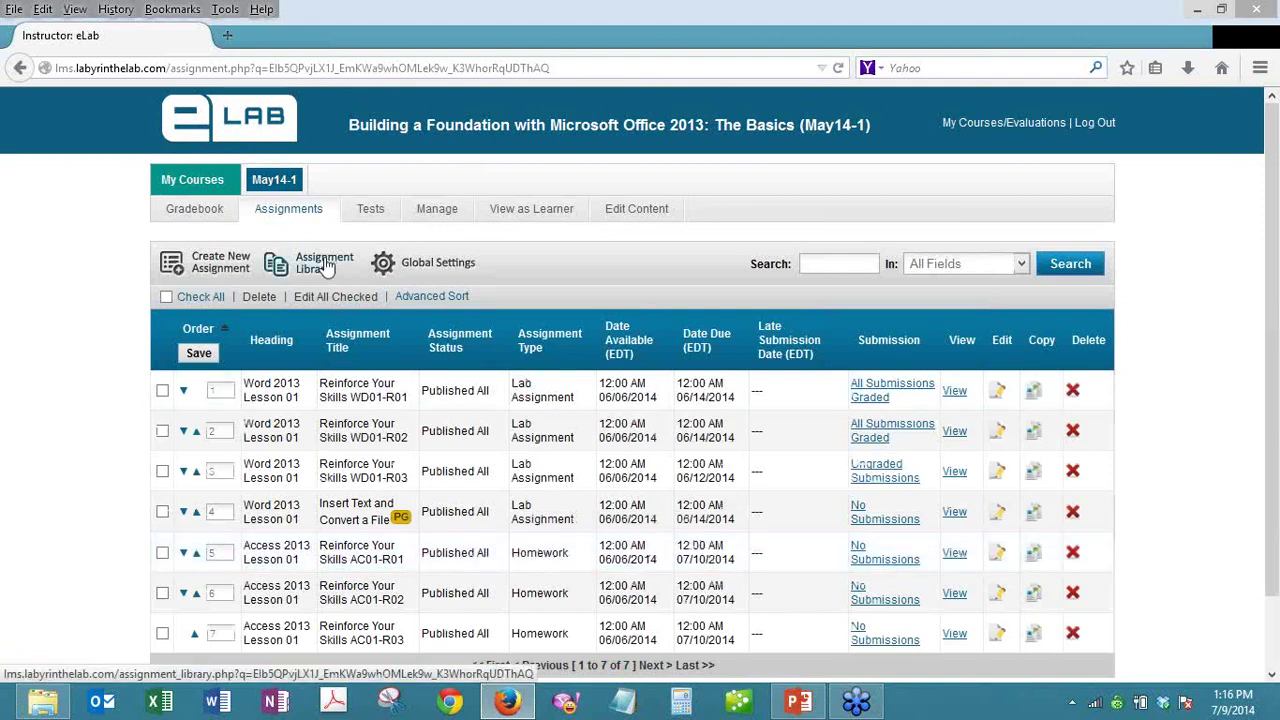
pyautogui.click(324, 264)
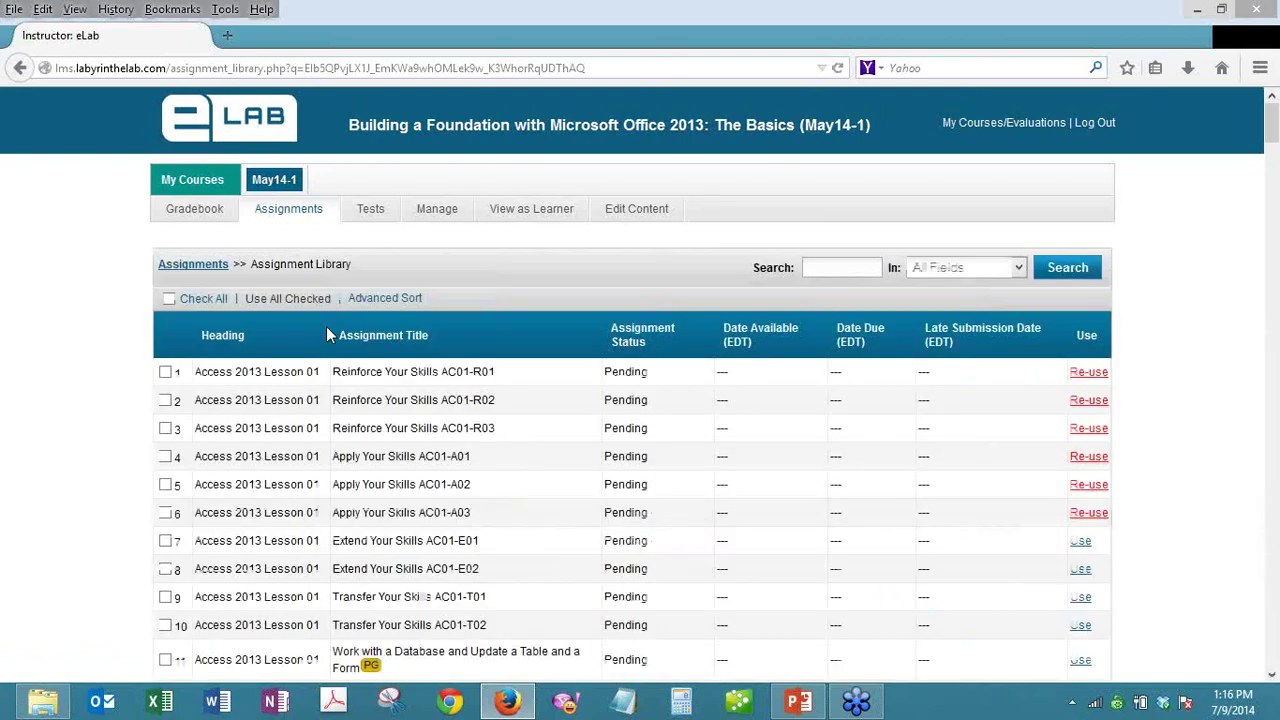
pyautogui.scroll(-5, 327, 336)
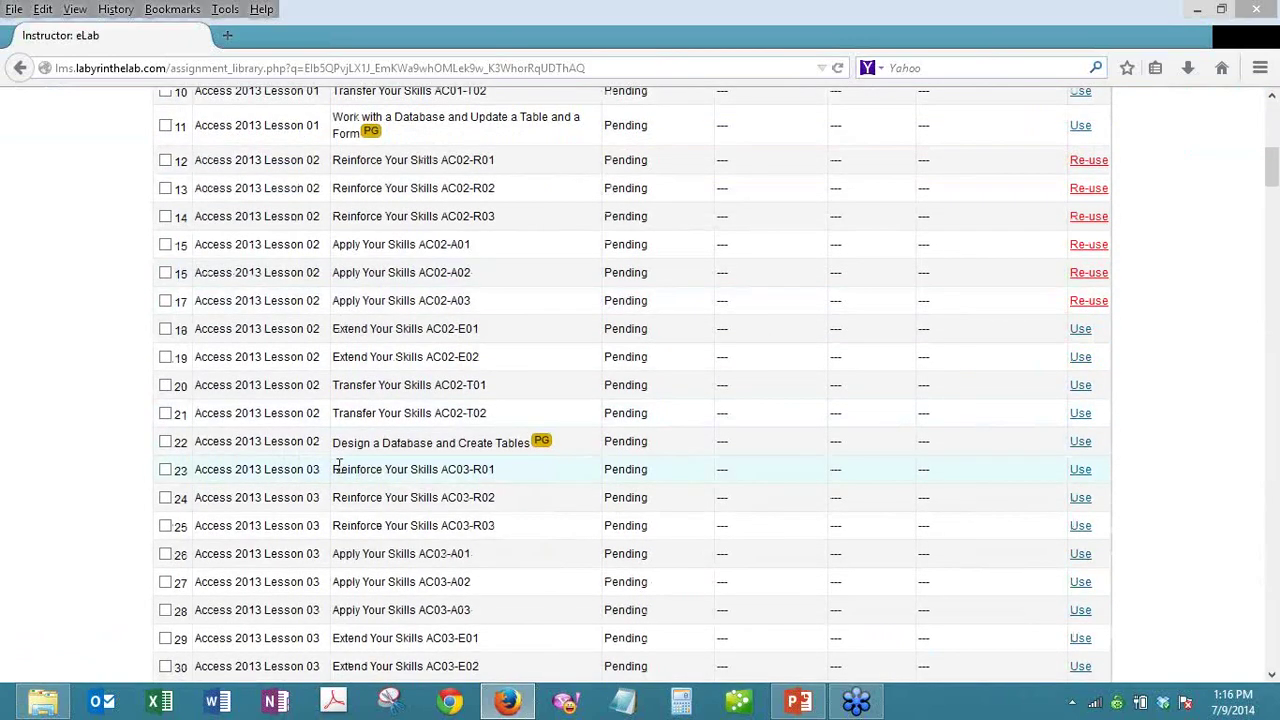
pyautogui.scroll(-9, 339, 465)
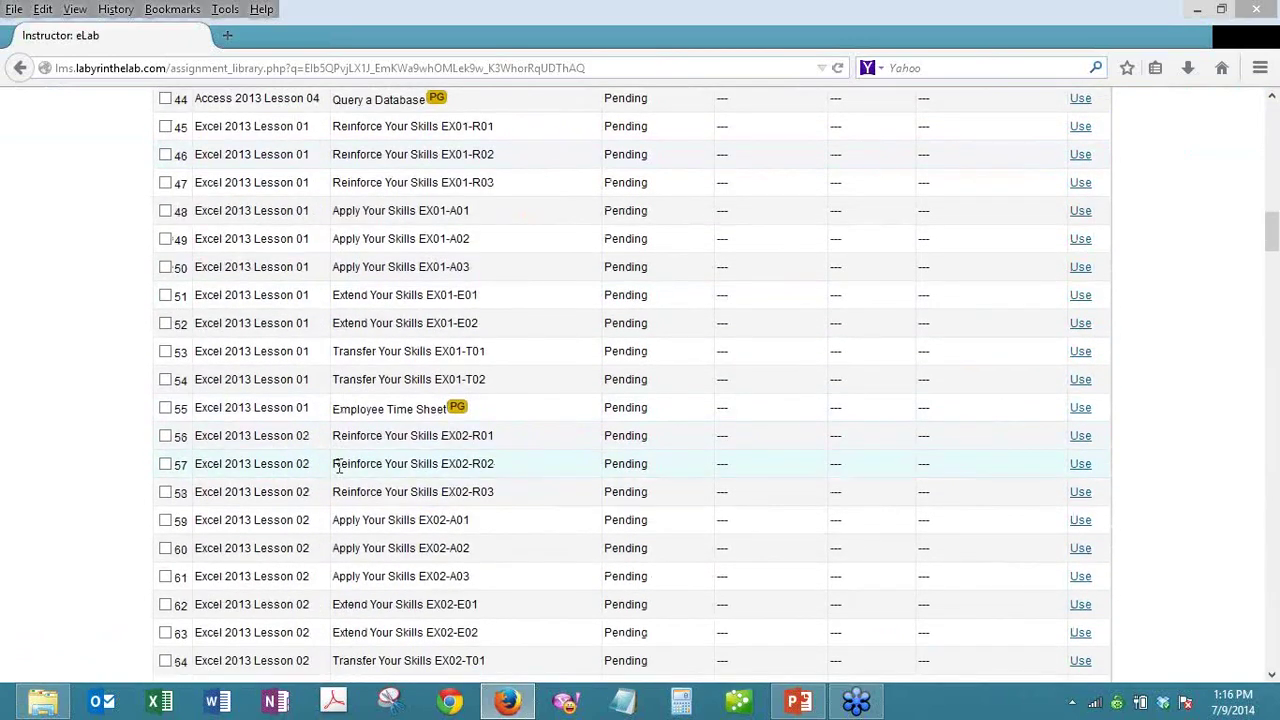
pyautogui.scroll(2, 339, 472)
pyautogui.scroll(1, 338, 472)
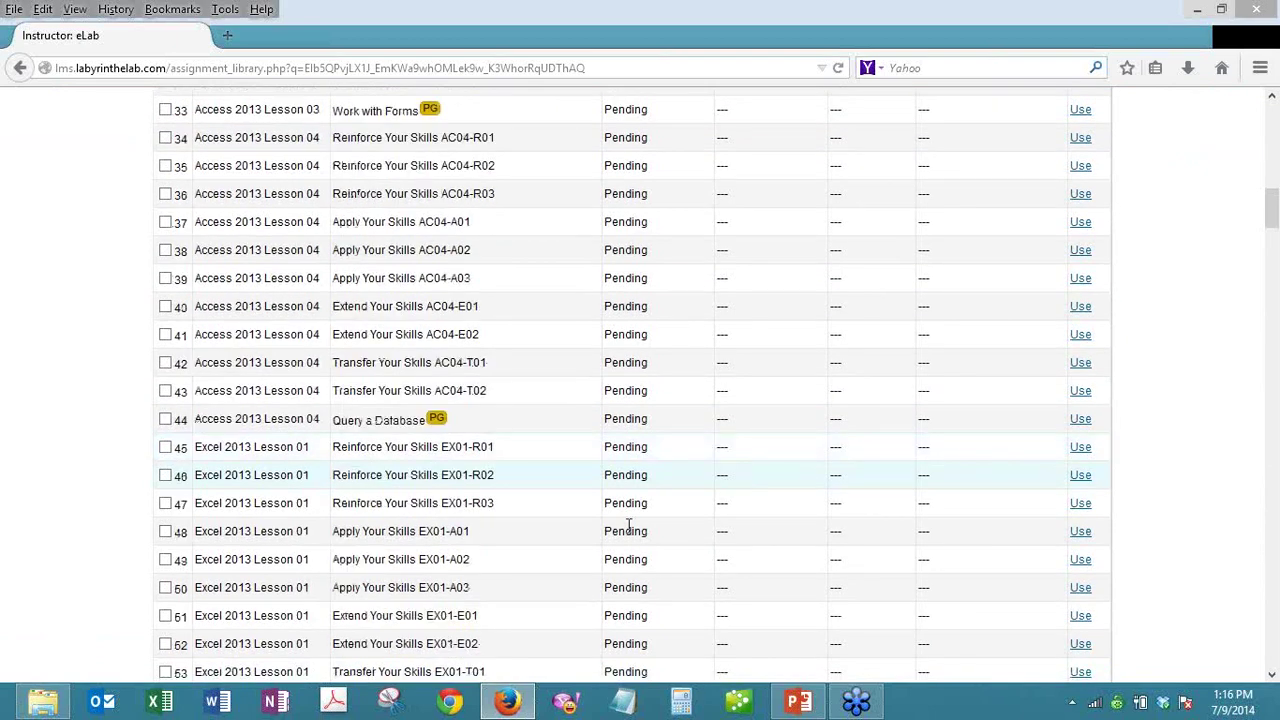
pyautogui.click(165, 448)
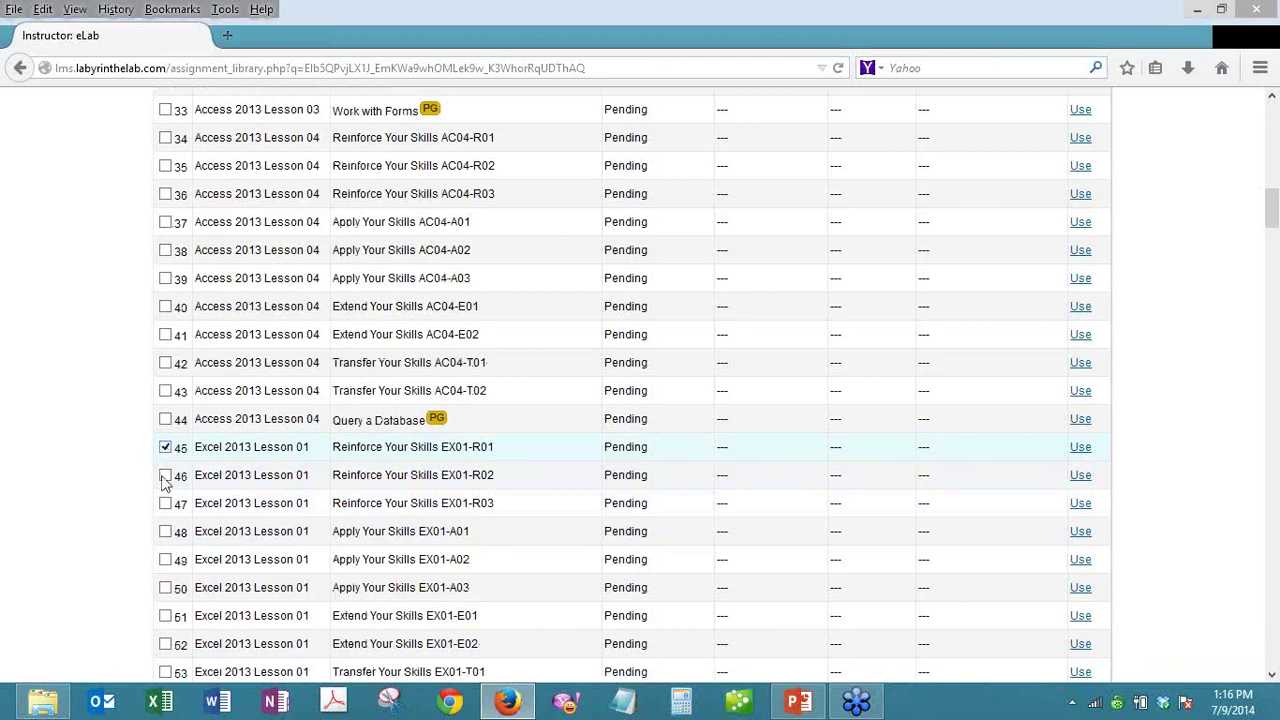
pyautogui.click(165, 477)
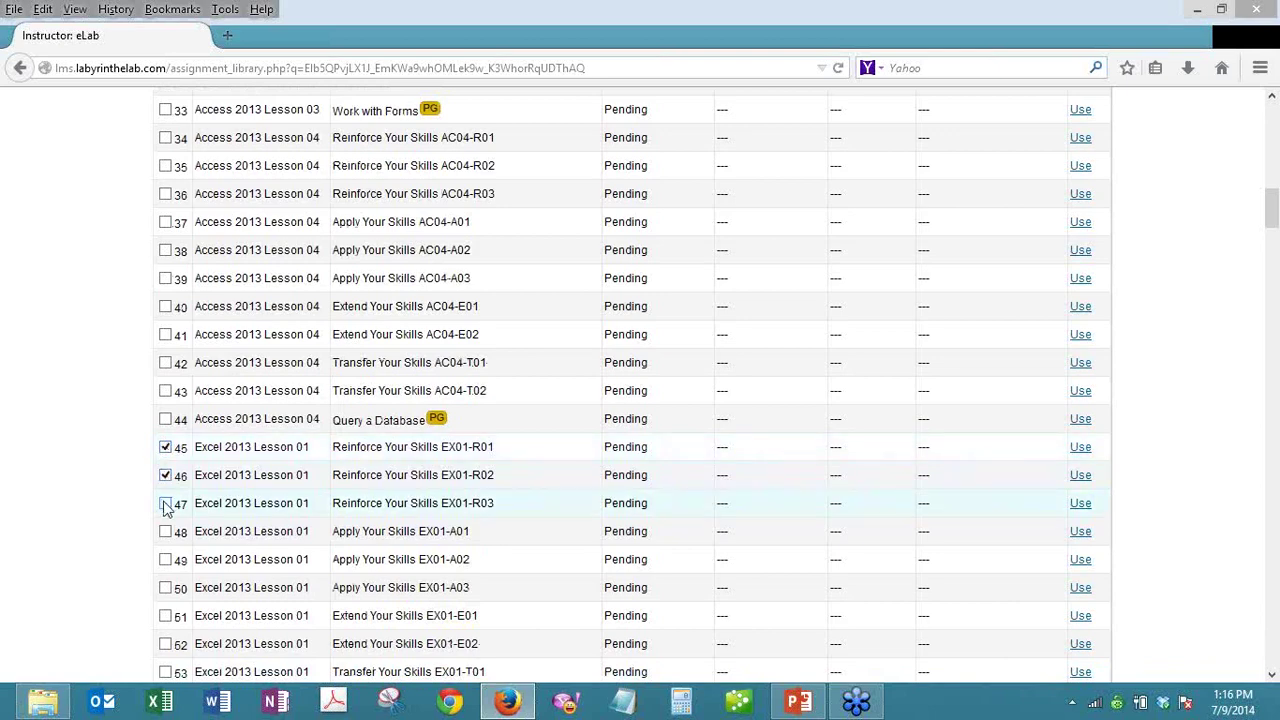
pyautogui.click(165, 505)
# - Use all checked library assignments with the global settings applied, choose to make edits, and dismiss the library notice for good
pyautogui.scroll(10, 322, 516)
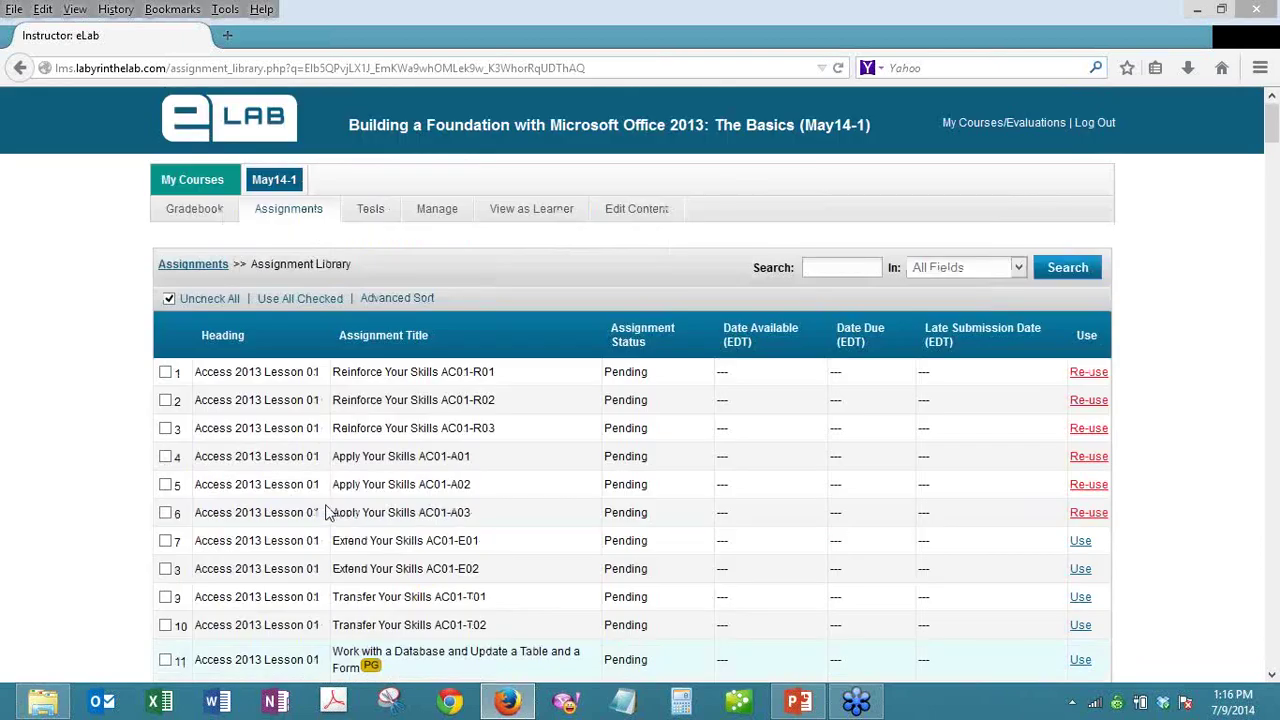
pyautogui.click(293, 300)
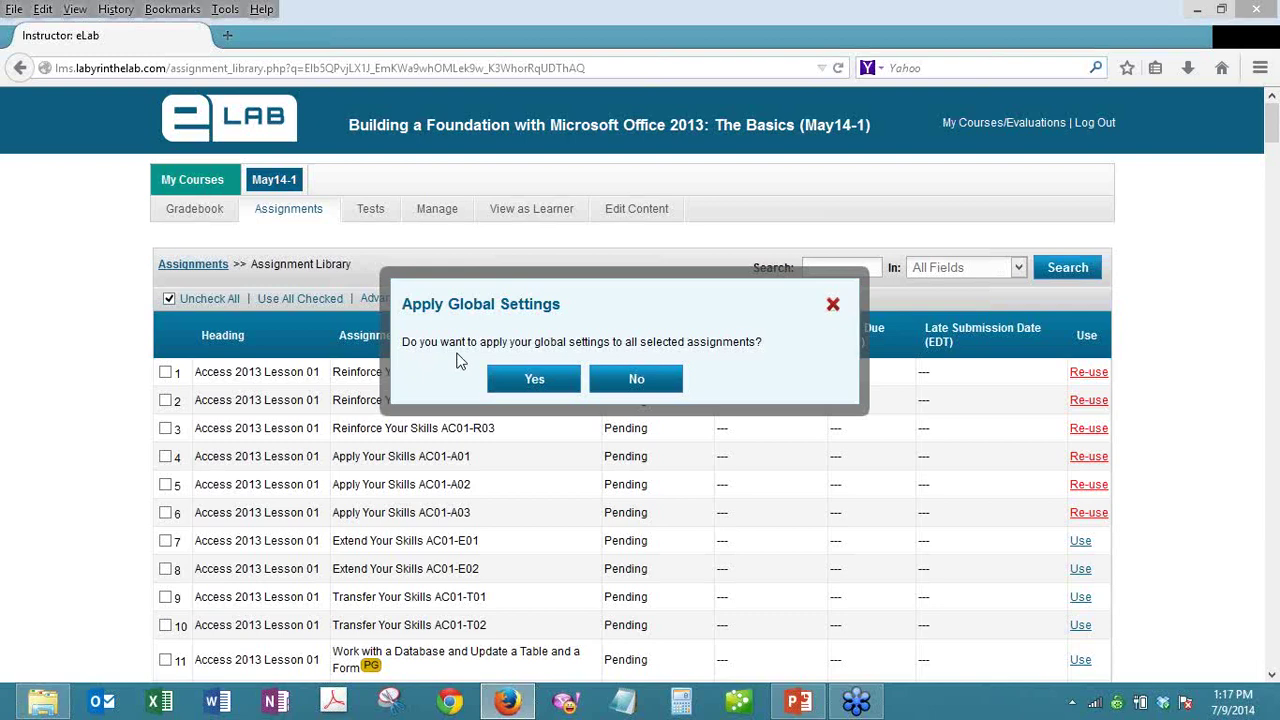
pyautogui.click(532, 386)
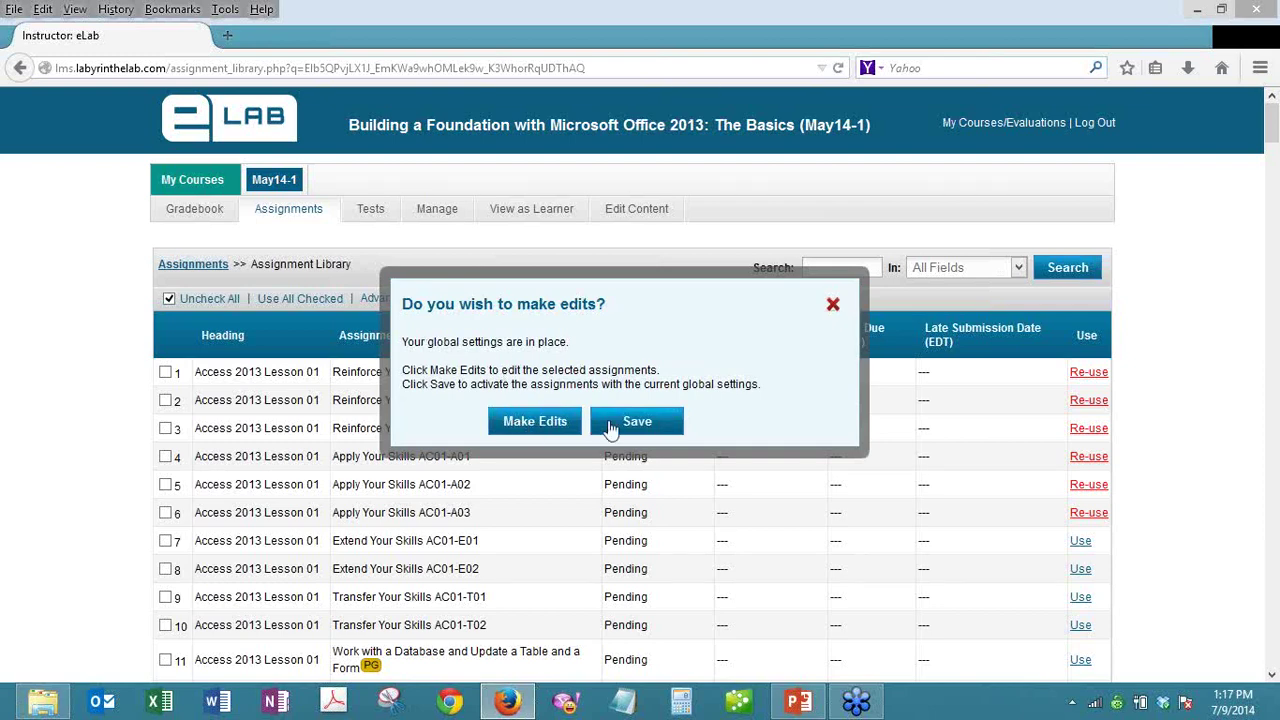
pyautogui.click(529, 420)
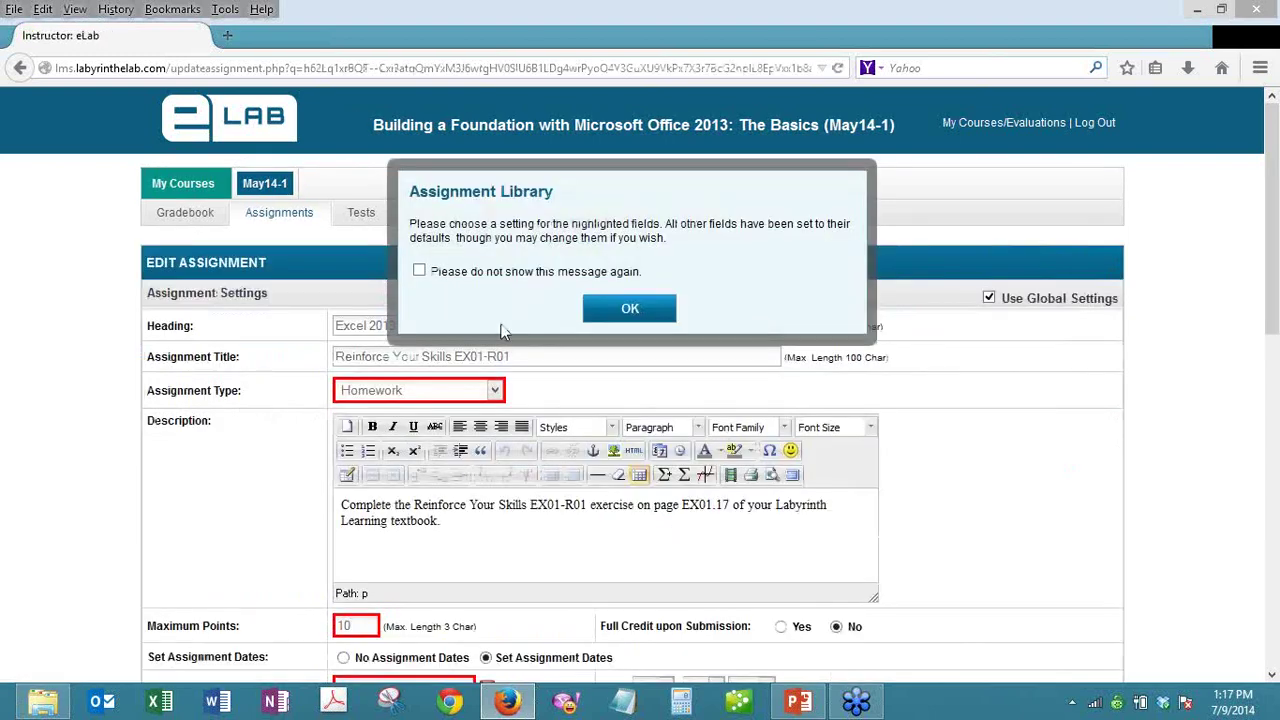
pyautogui.click(497, 273)
pyautogui.click(630, 310)
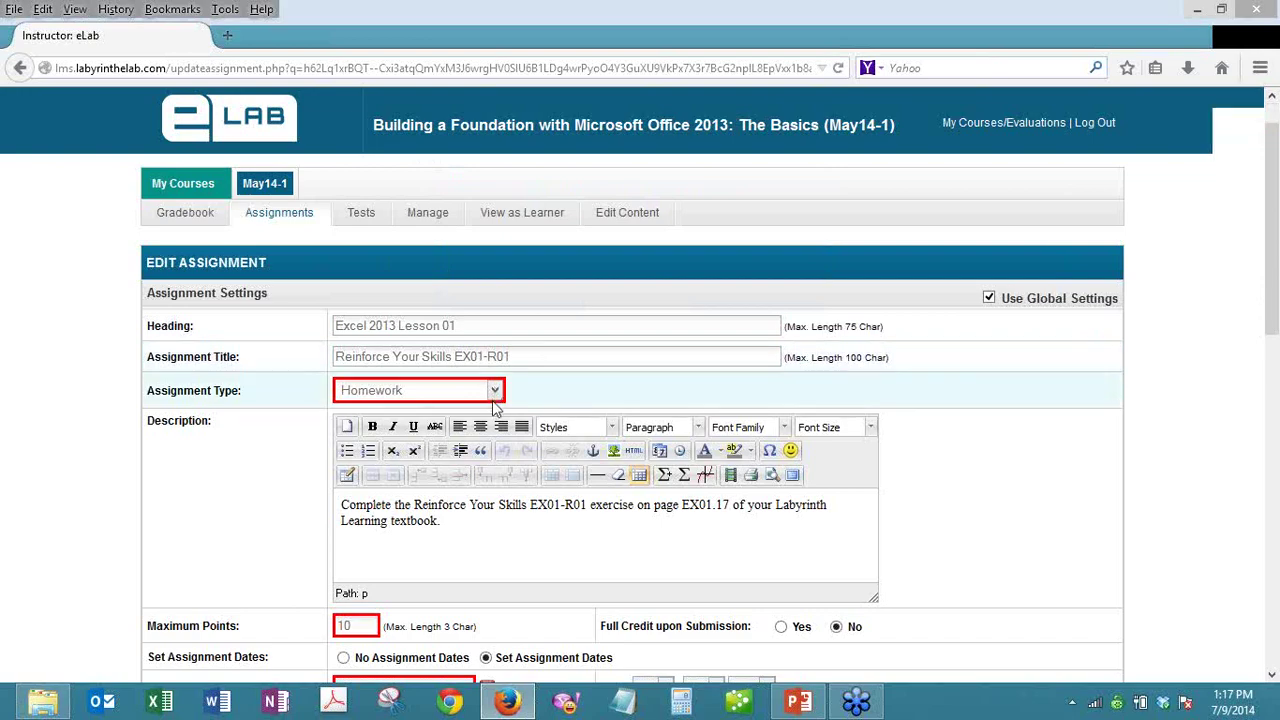
# - Set EX01-R01's due date to 06-17-2014, then save and continue to the next assignment
pyautogui.scroll(-4, 494, 404)
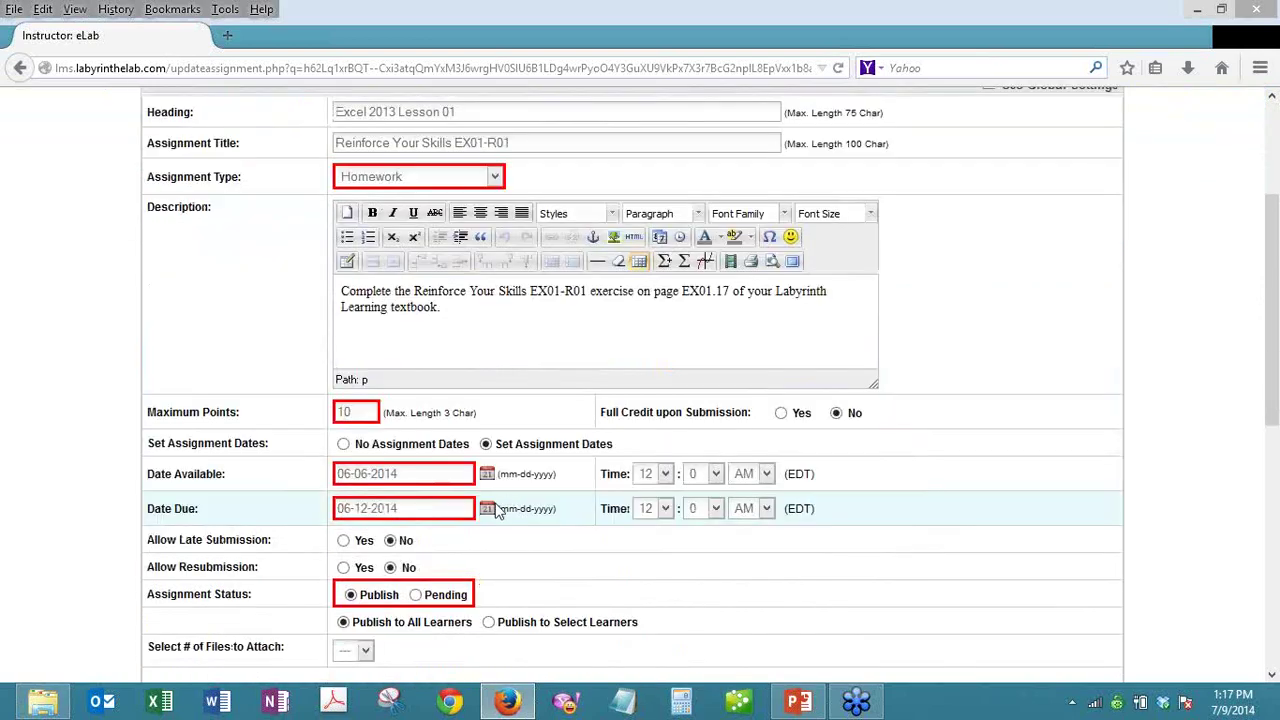
pyautogui.click(490, 508)
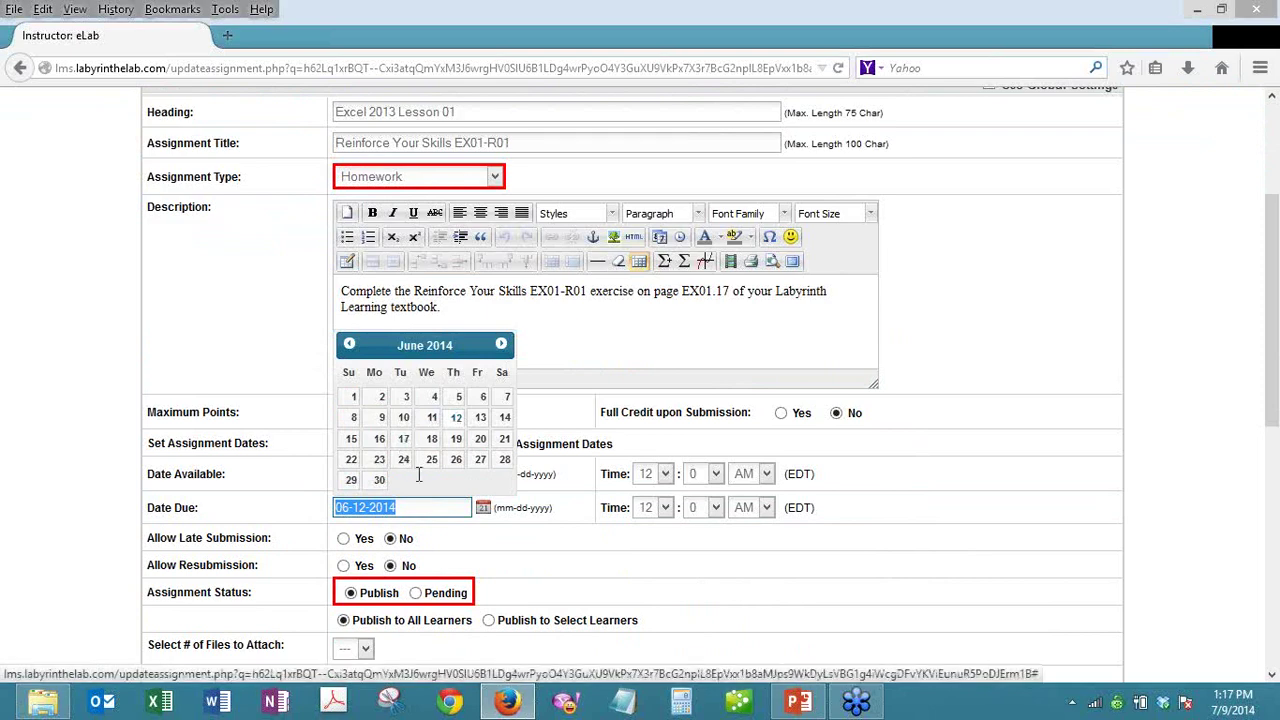
pyautogui.click(403, 438)
pyautogui.scroll(-10, 484, 560)
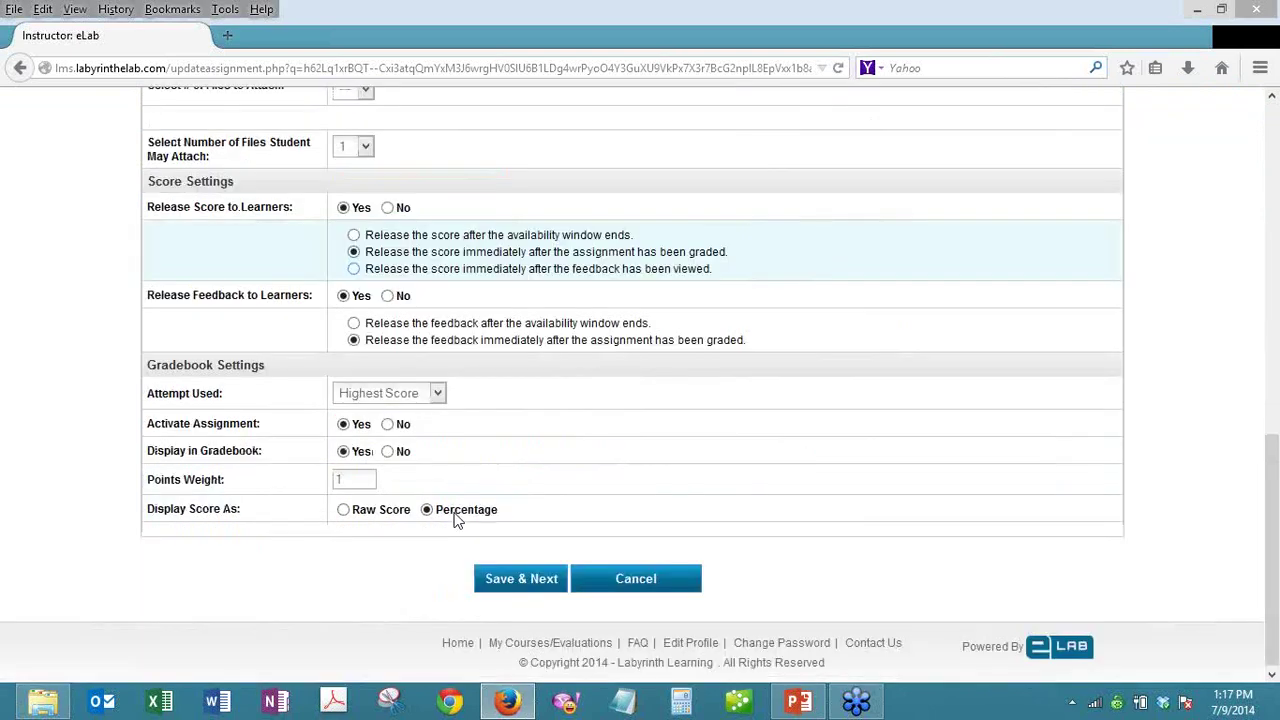
pyautogui.click(483, 578)
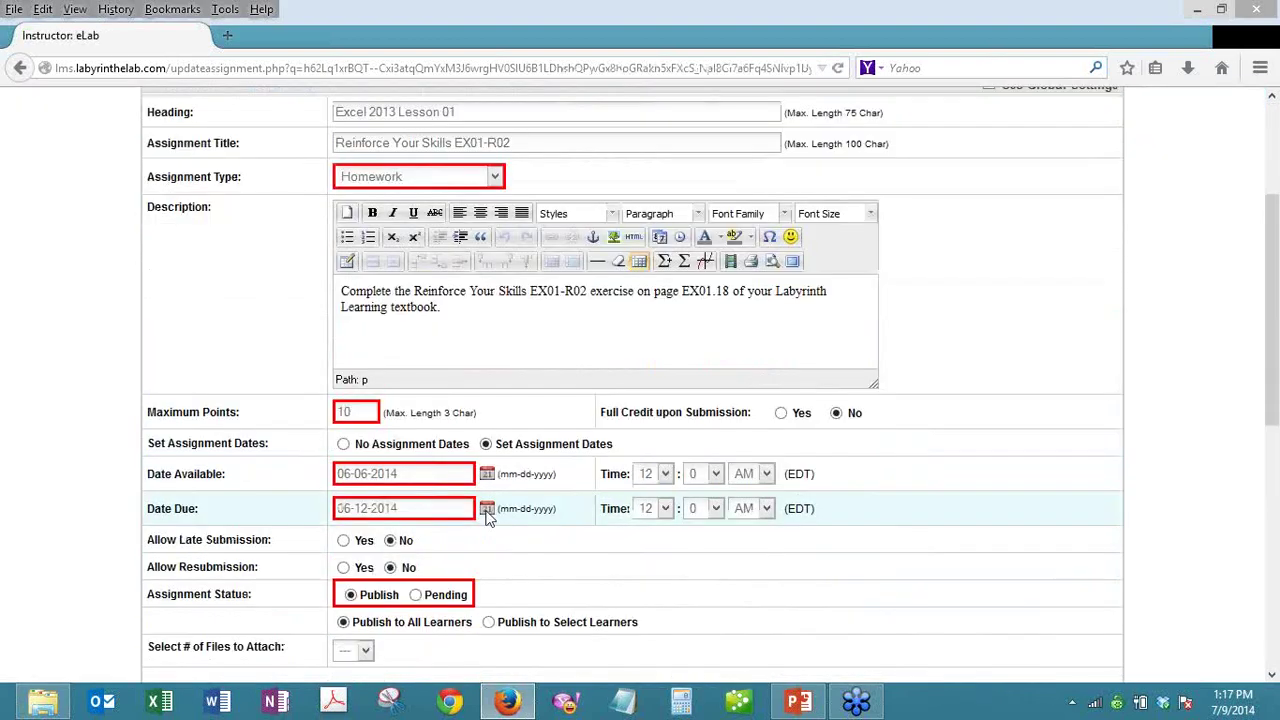
# - Set EX01-R02's due date to 06-24-2014, then save and continue to the next assignment
pyautogui.click(481, 507)
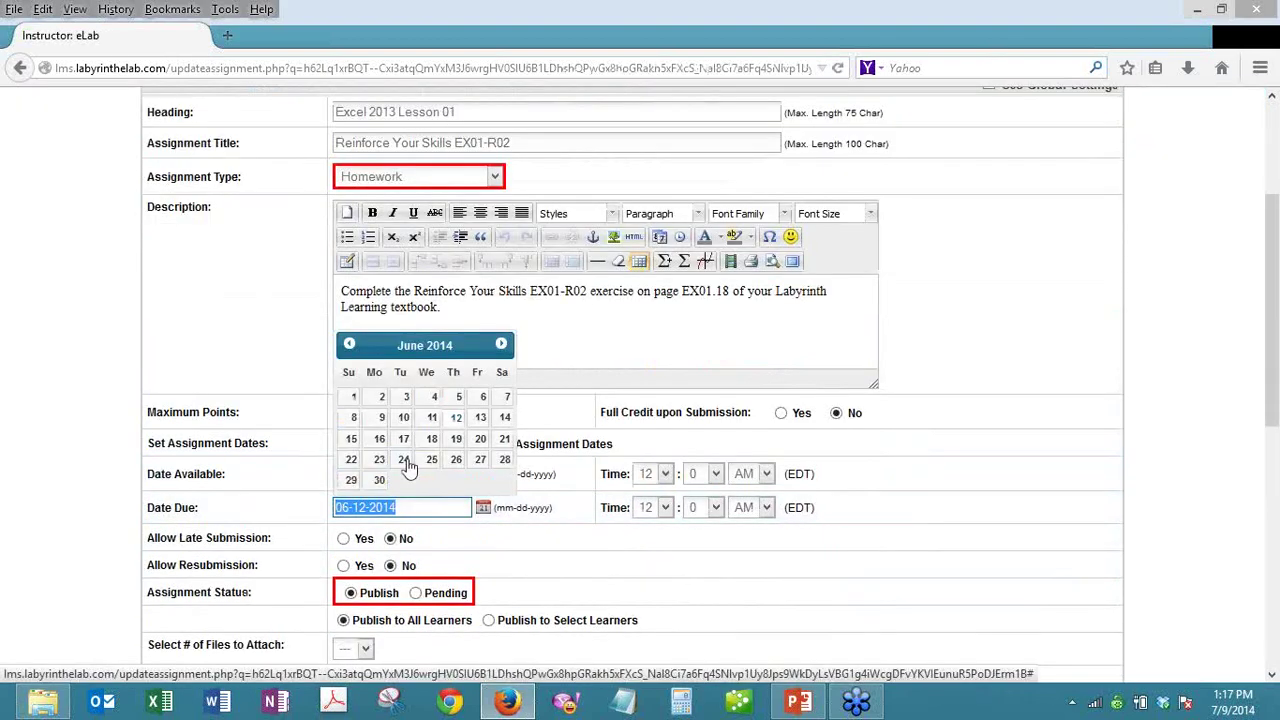
pyautogui.click(409, 455)
pyautogui.scroll(-10, 538, 492)
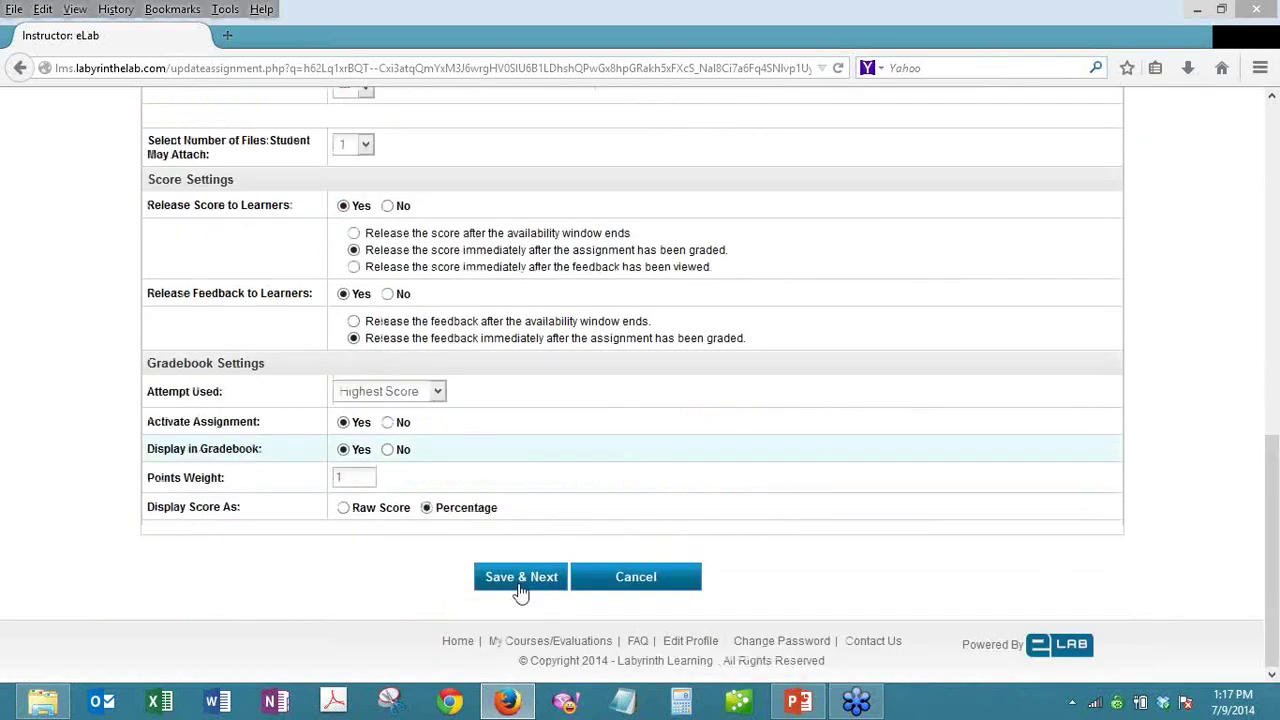
pyautogui.click(518, 583)
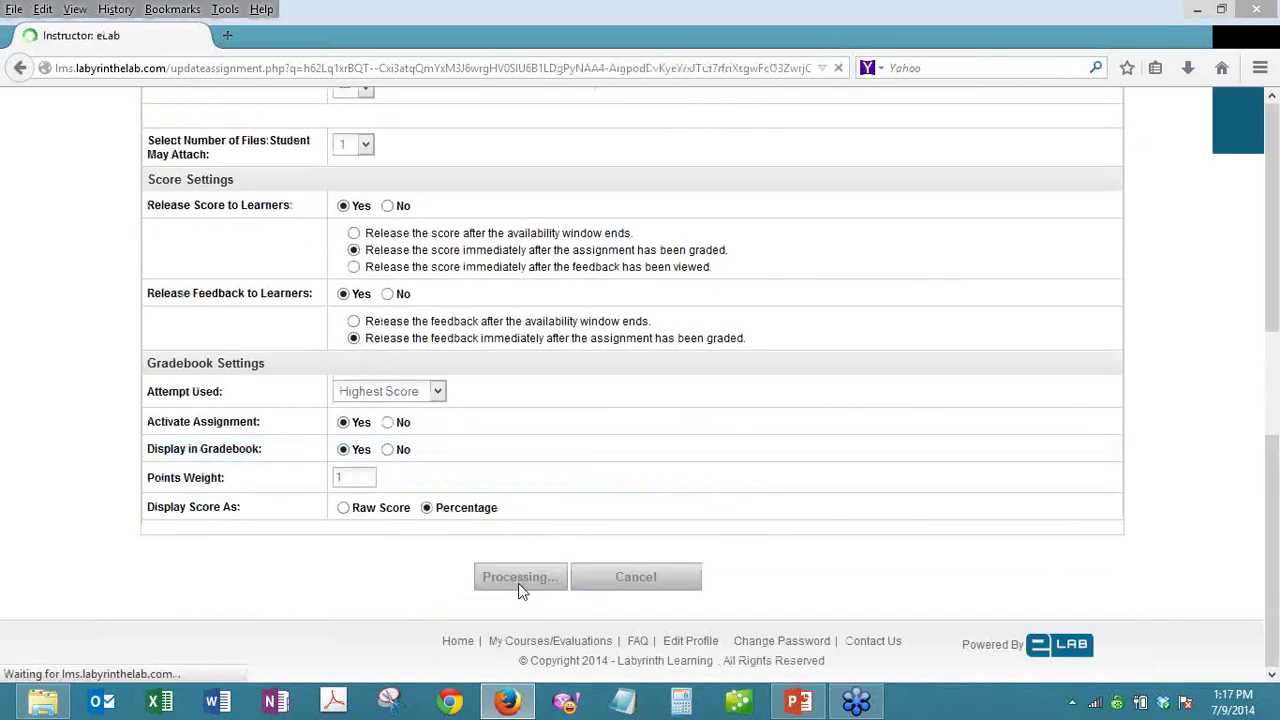
# - Set EX01-R03's due date to 06-27-2014 and save the assignment
pyautogui.scroll(-5, 487, 440)
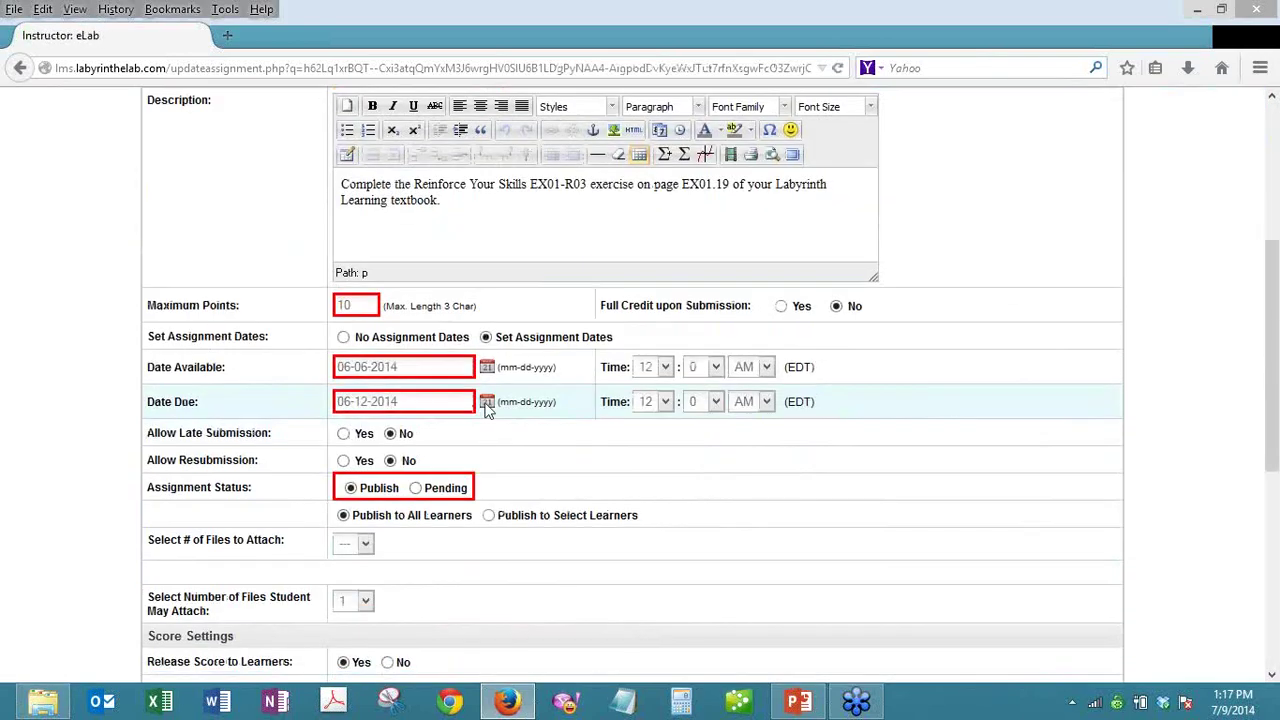
pyautogui.click(487, 403)
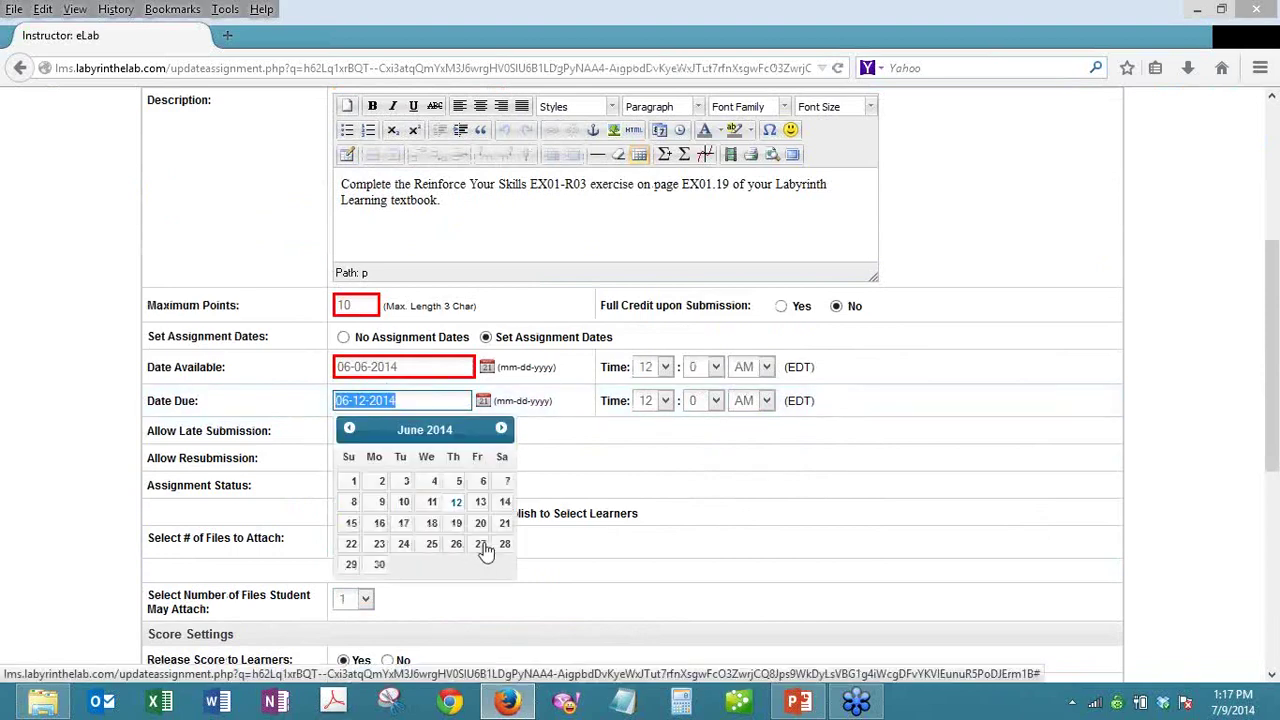
pyautogui.click(481, 545)
pyautogui.scroll(-8, 557, 486)
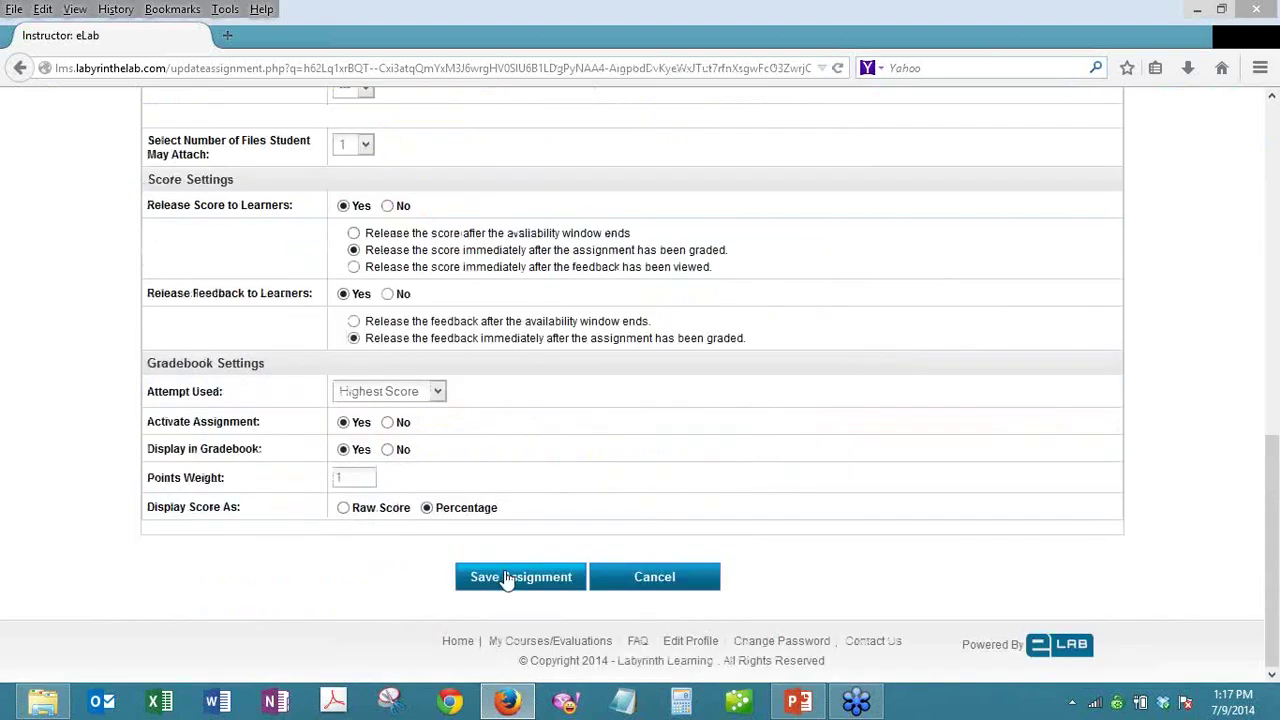
pyautogui.click(508, 578)
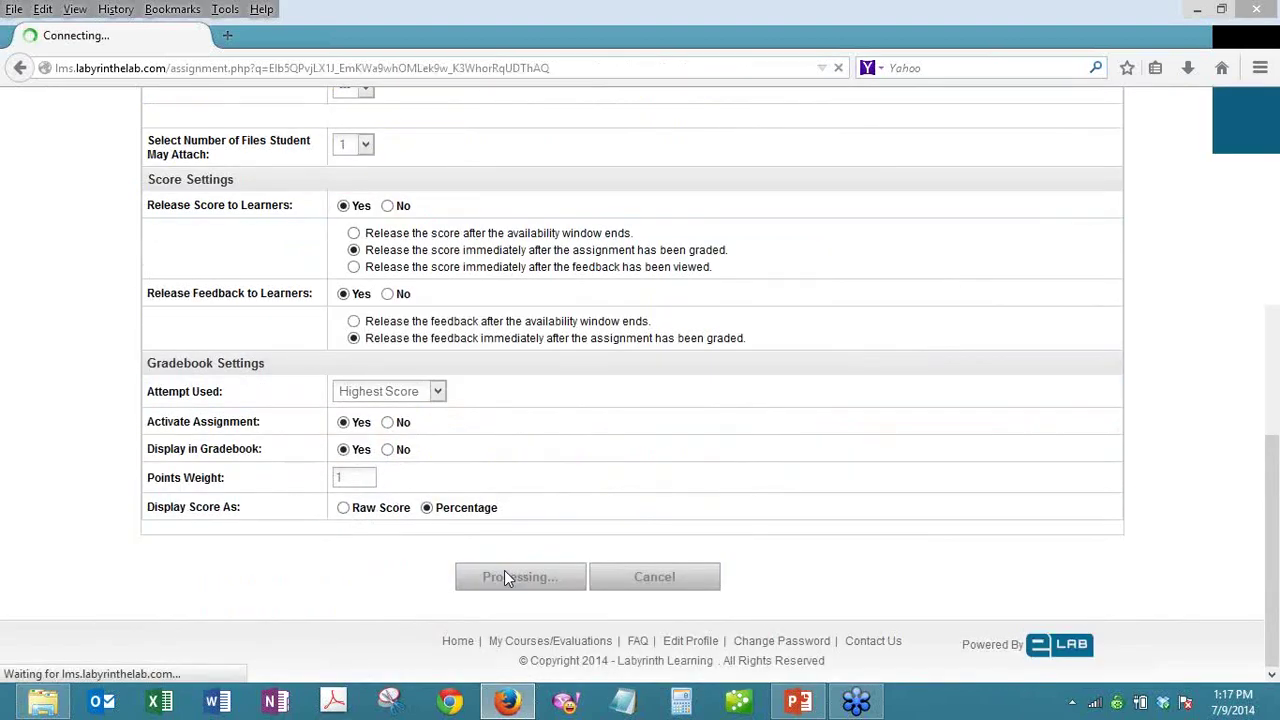
# - Set the assignment type to Lab Assignment in the global settings, save the settings, and check the assignments list
pyautogui.scroll(-3, 507, 543)
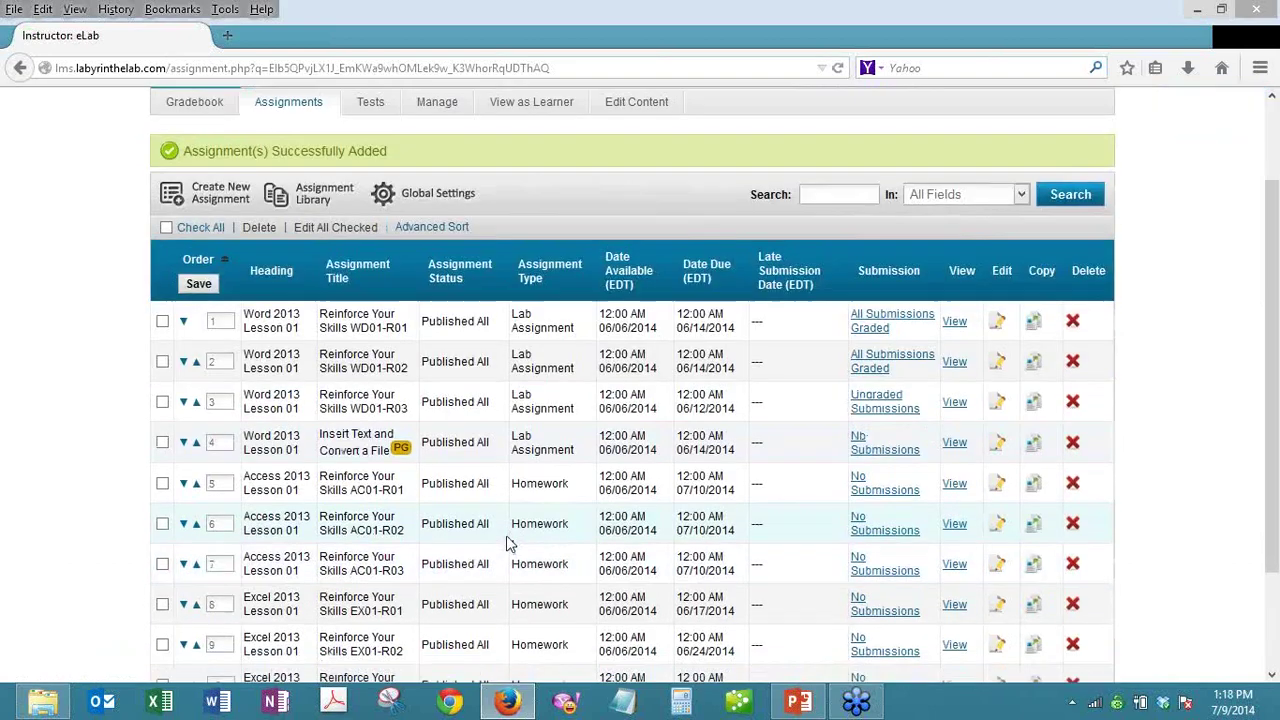
pyautogui.scroll(-1, 507, 543)
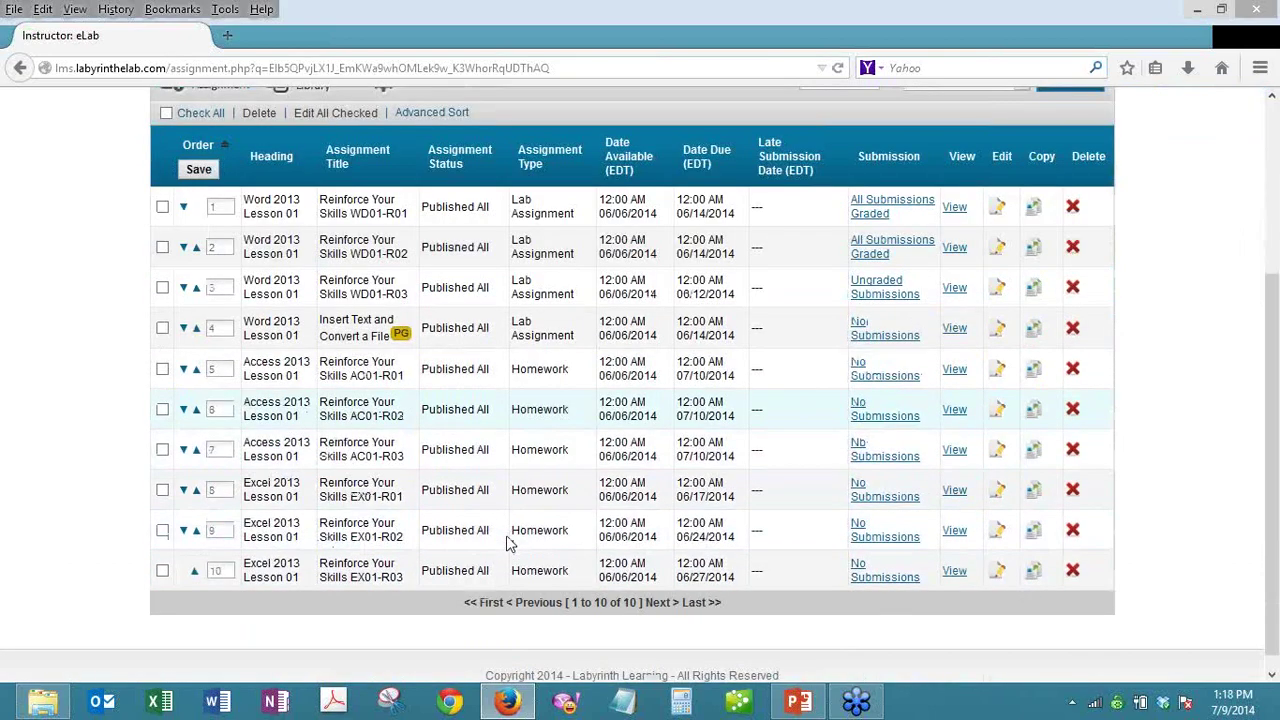
pyautogui.scroll(-1, 507, 543)
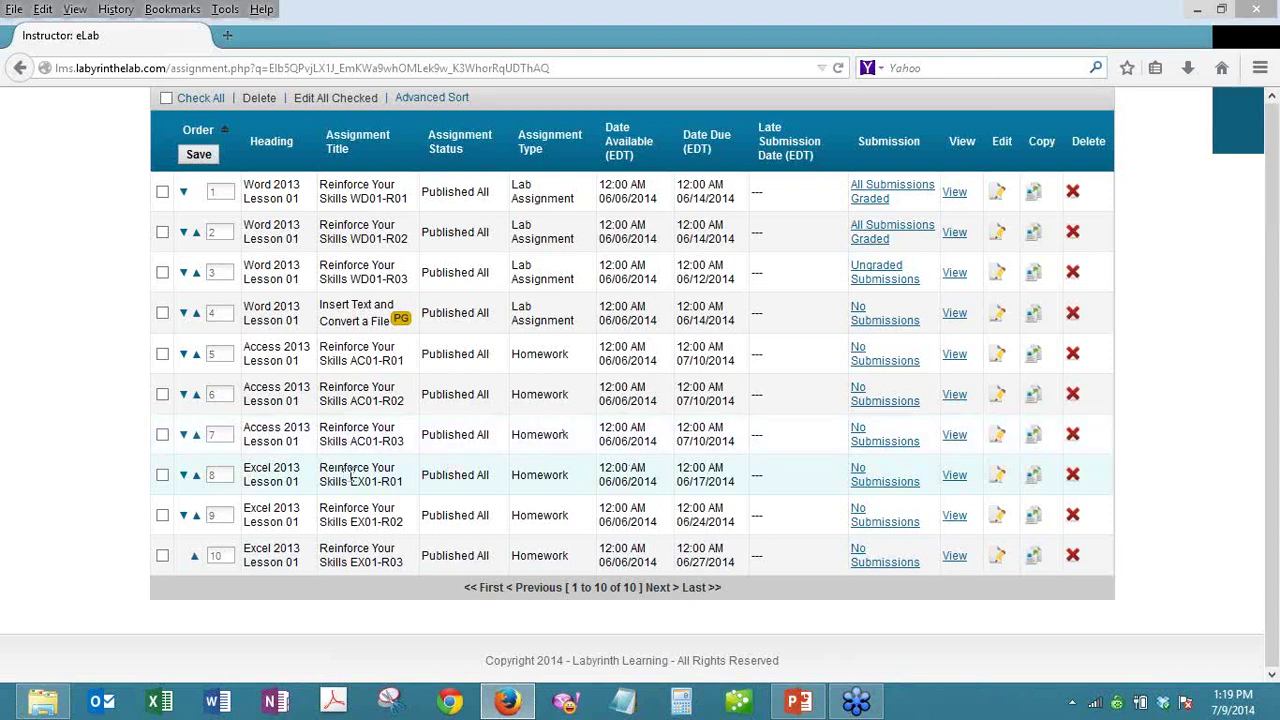
pyautogui.scroll(3, 350, 475)
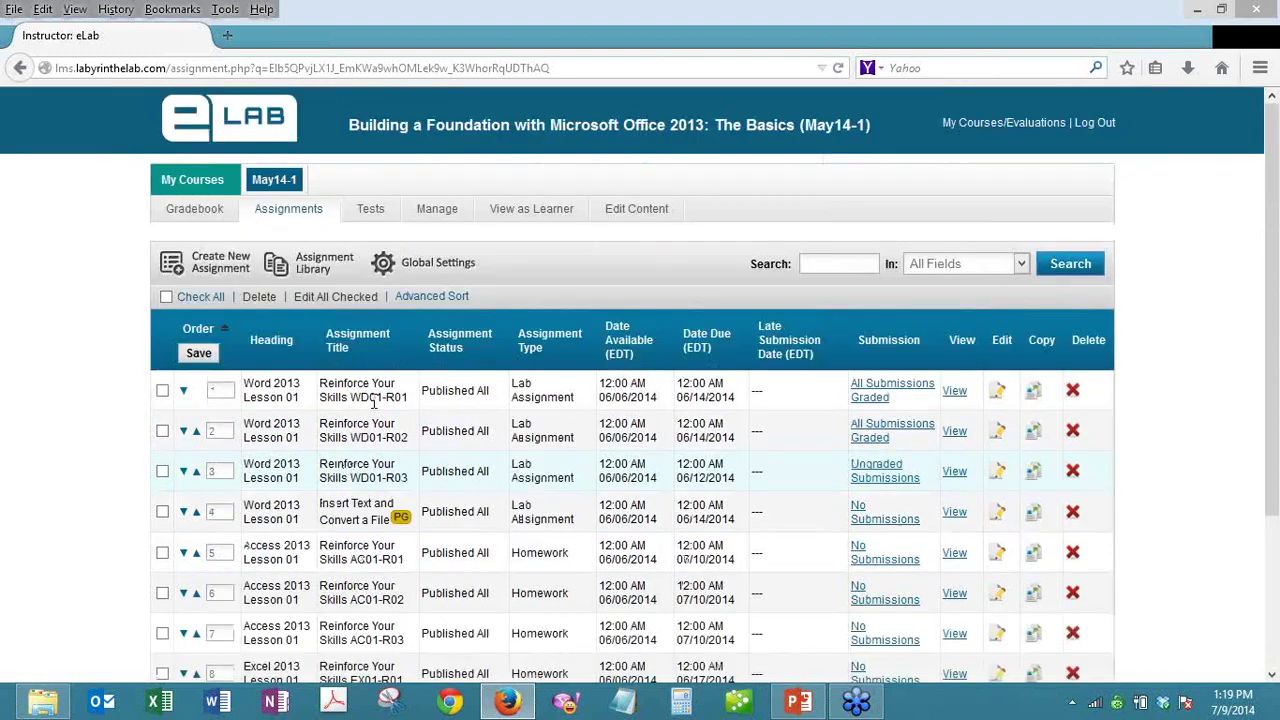
pyautogui.click(425, 271)
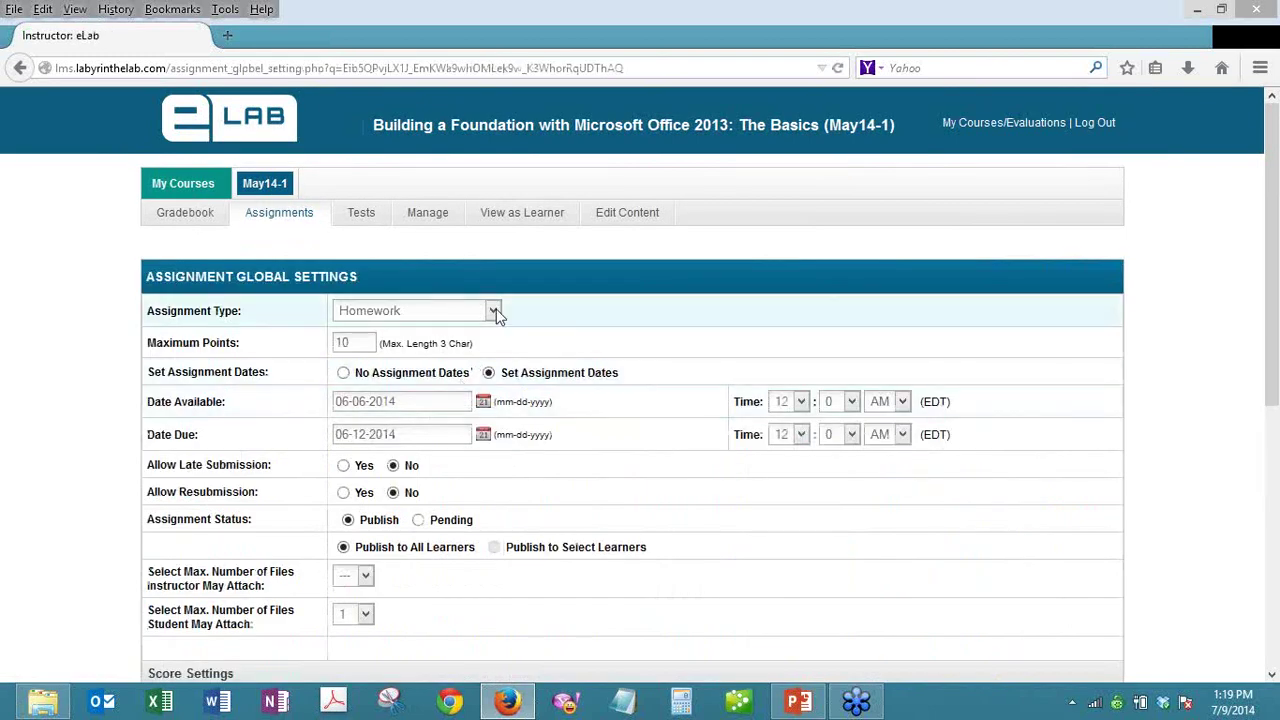
pyautogui.click(493, 312)
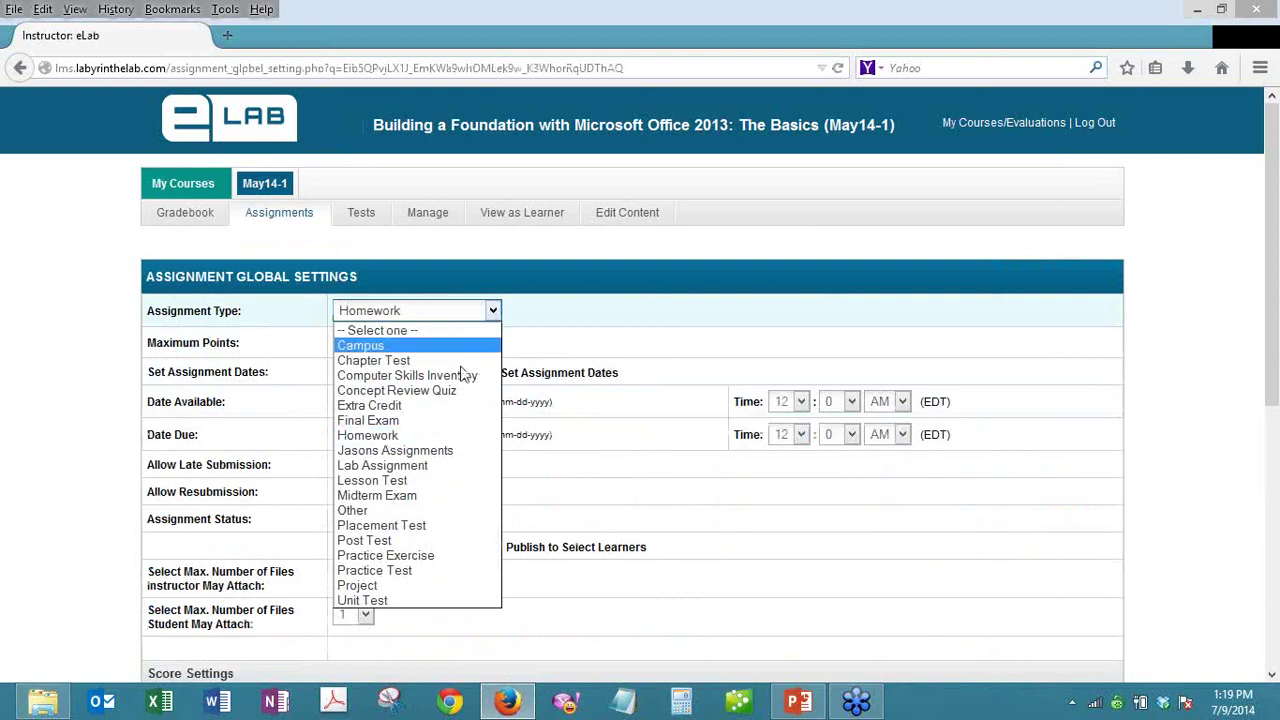
pyautogui.click(405, 468)
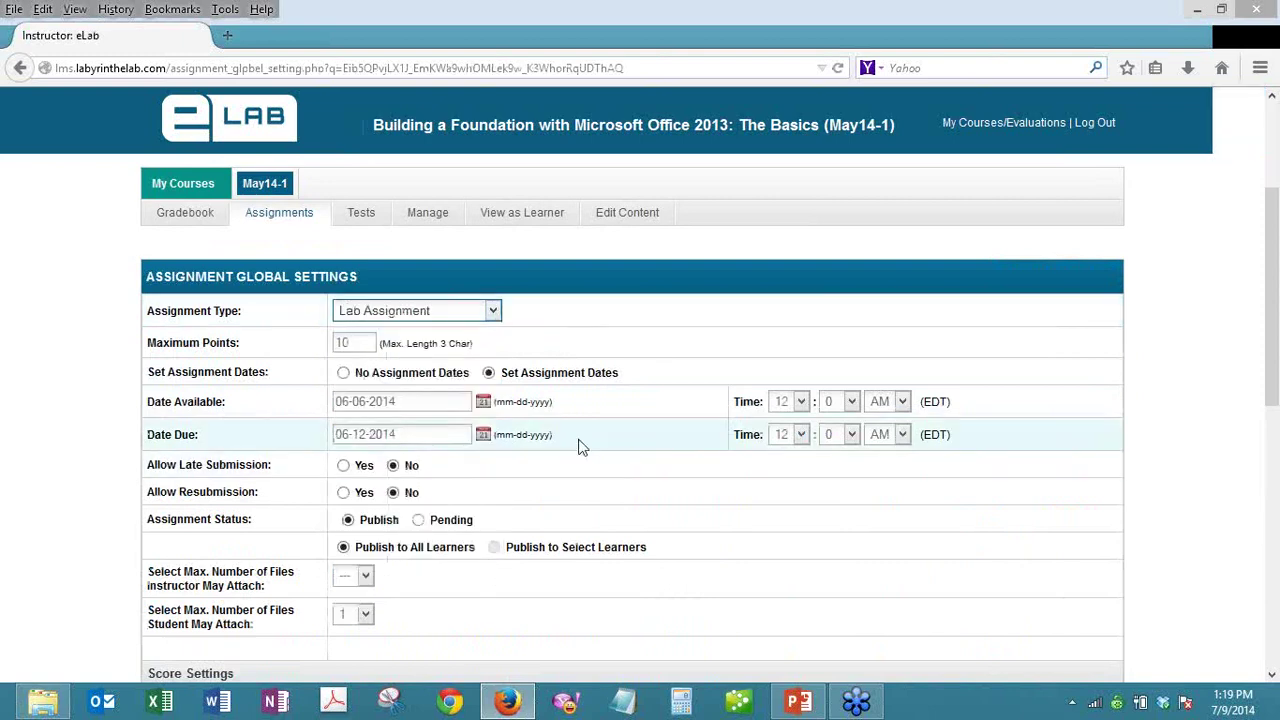
pyautogui.scroll(-5, 582, 446)
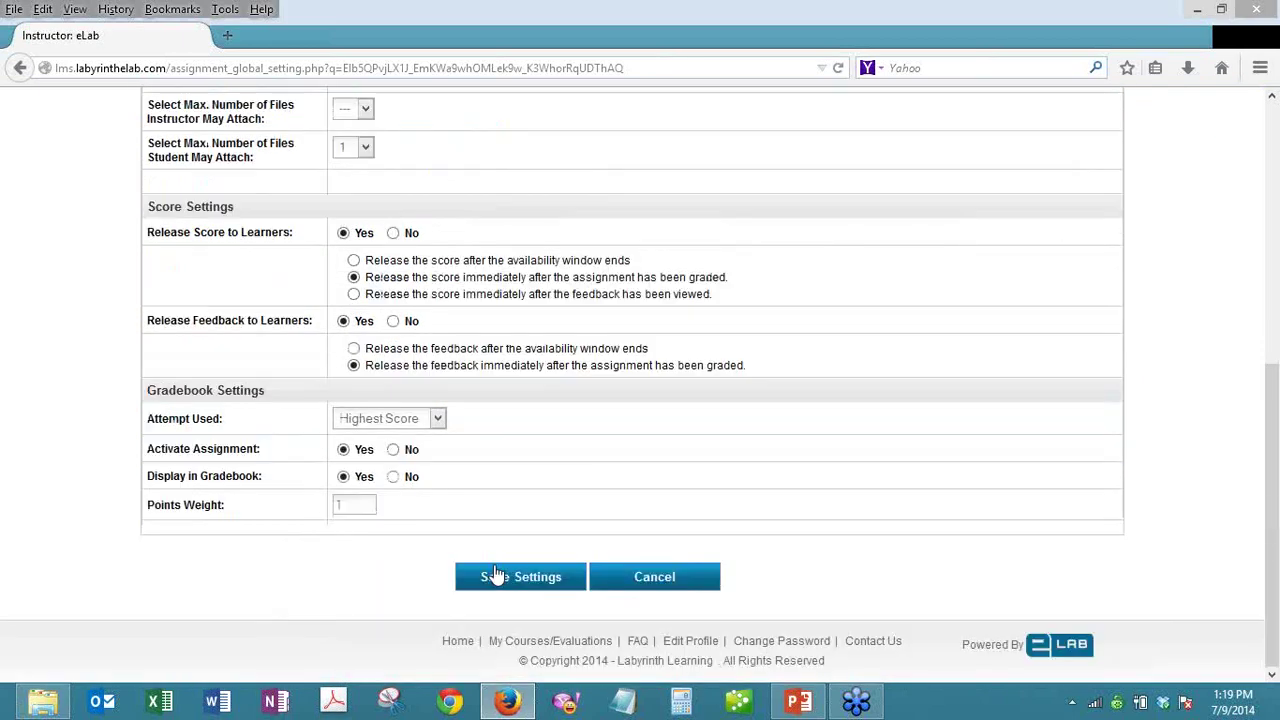
pyautogui.click(497, 576)
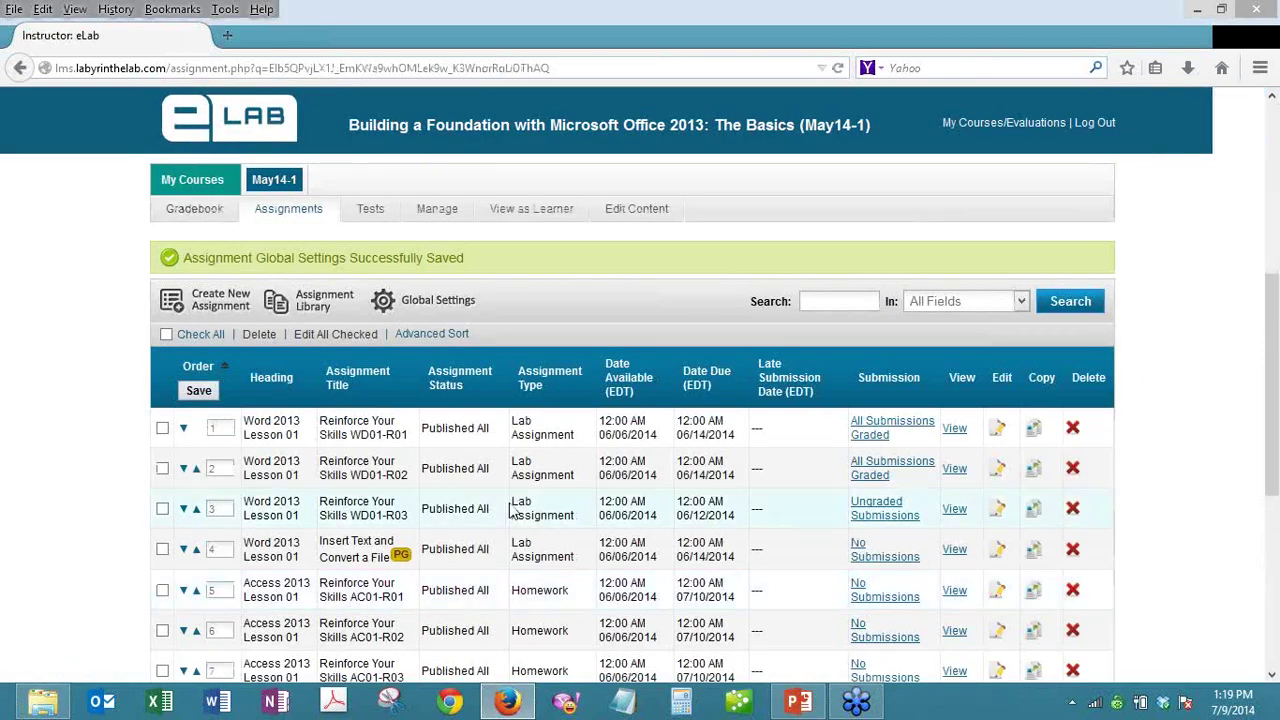
pyautogui.scroll(-3, 515, 560)
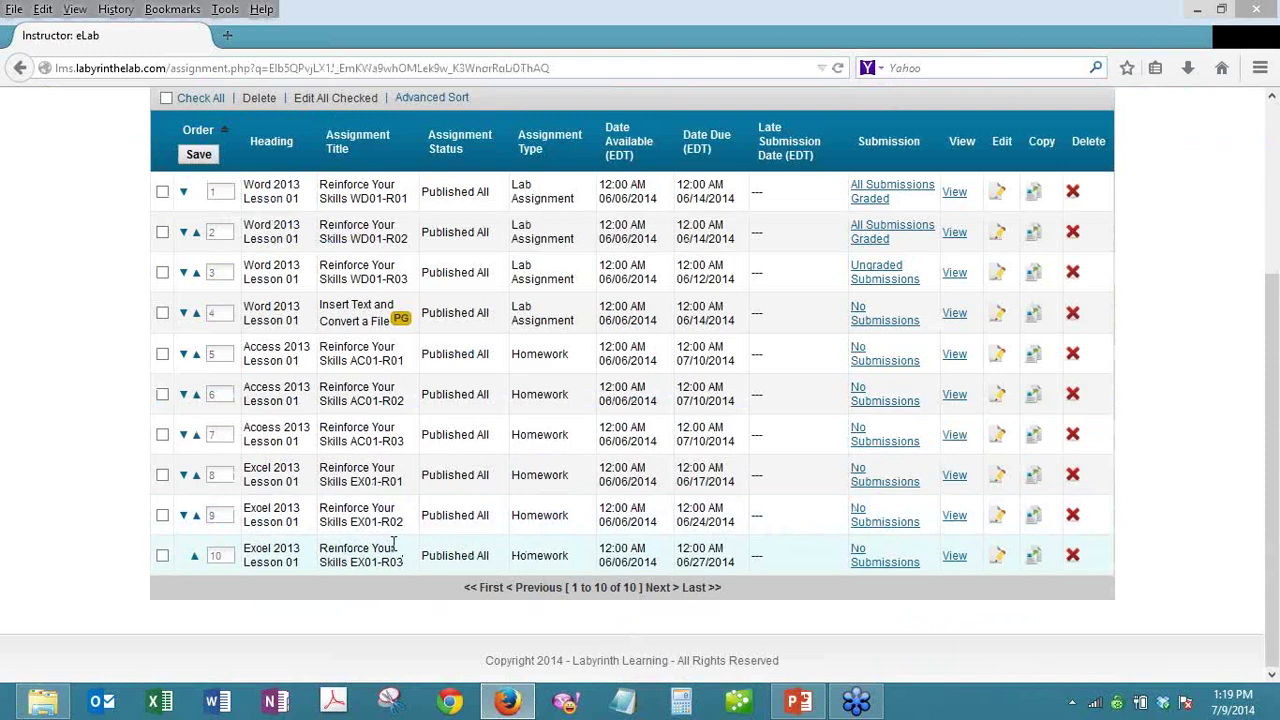
pyautogui.scroll(4, 485, 540)
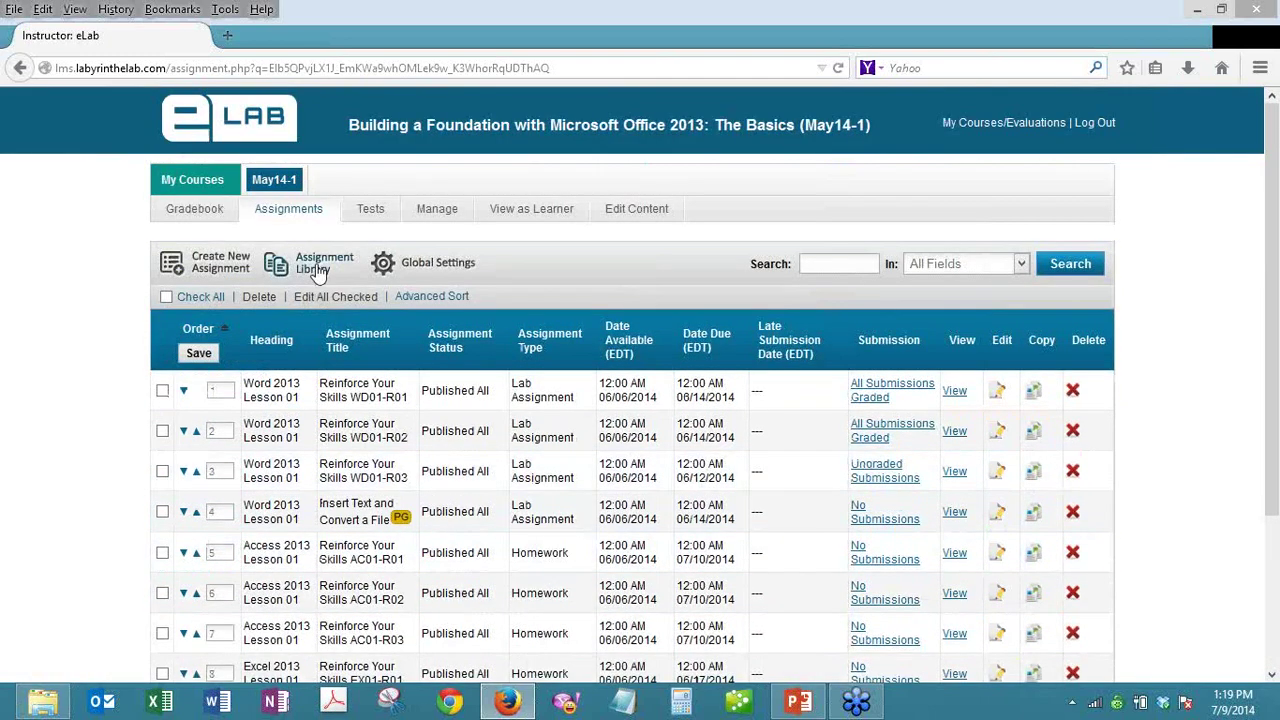
# - Open the assignment library and mark Access 2013 Lesson 02 assignments AC02-A01, AC02-A02 and AC02-A03 for use
pyautogui.click(317, 270)
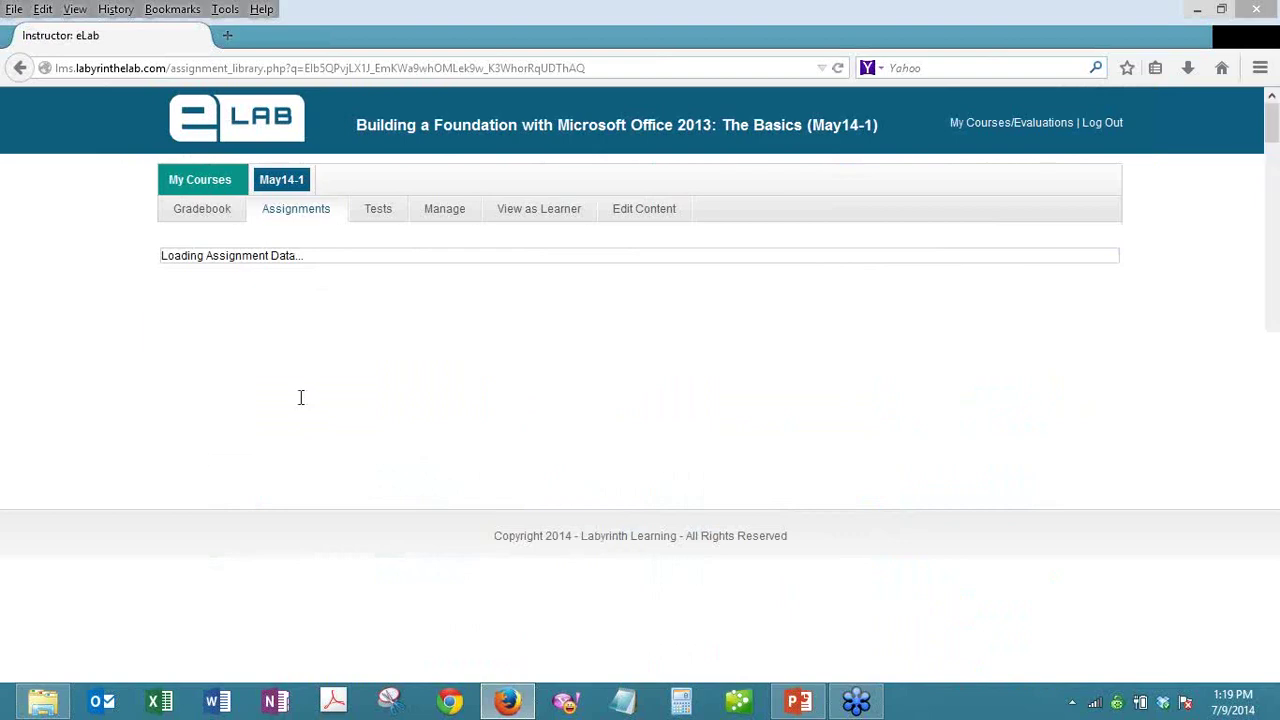
pyautogui.scroll(-10, 300, 400)
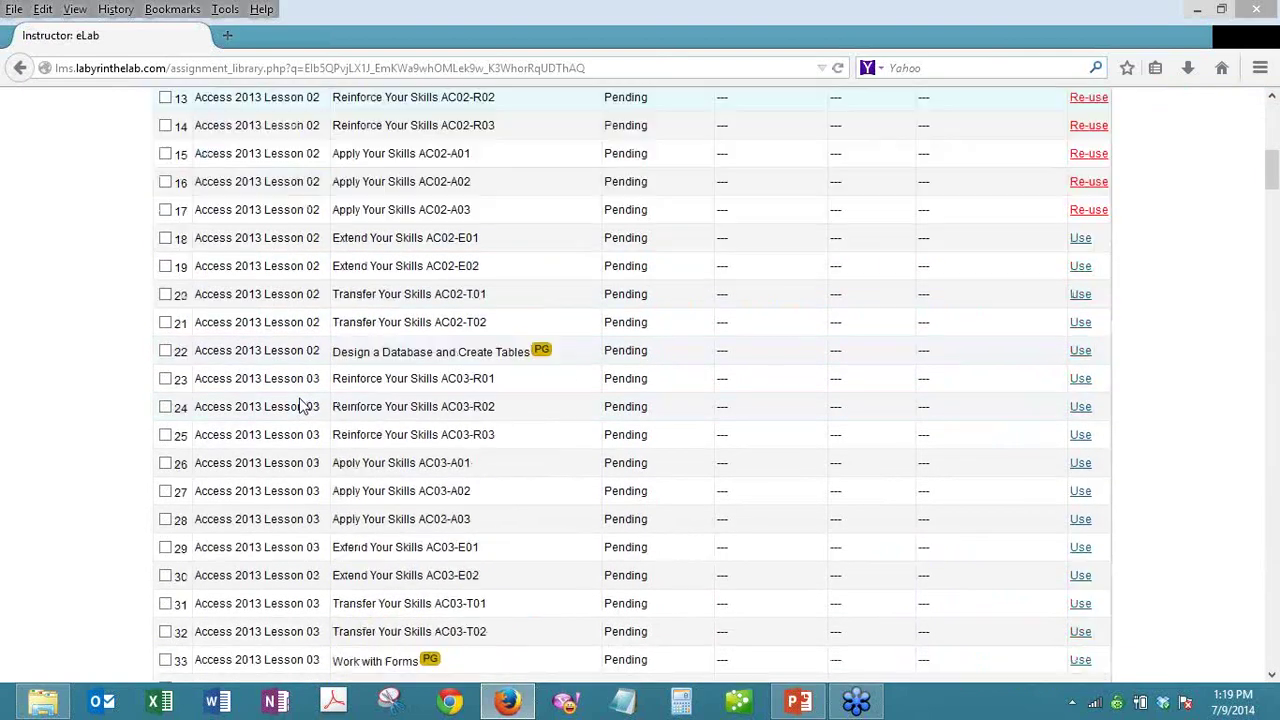
pyautogui.scroll(-1, 303, 405)
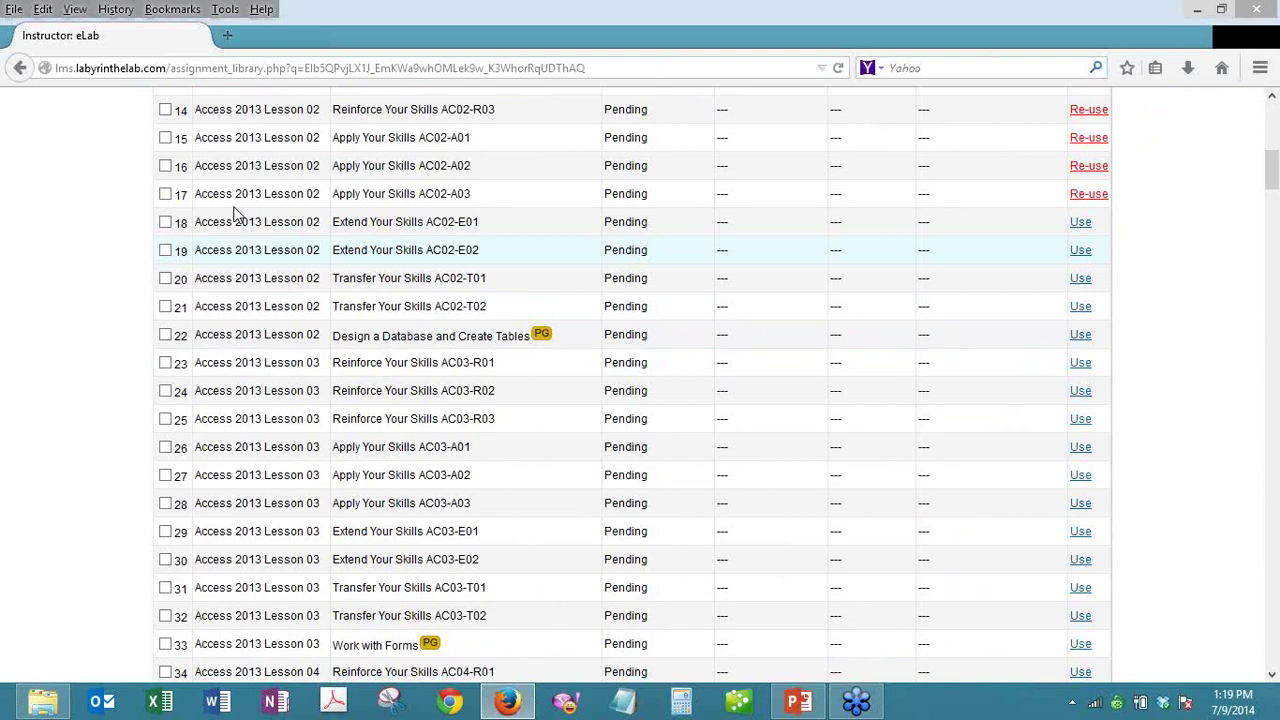
pyautogui.click(165, 138)
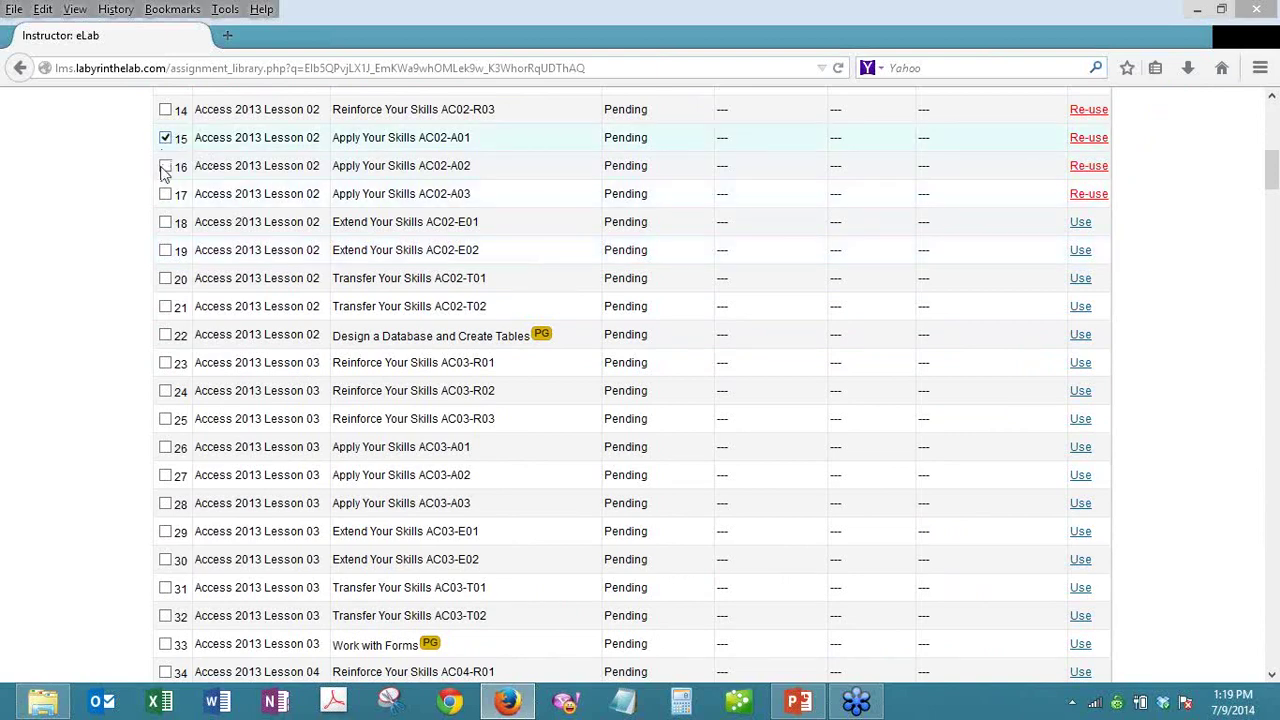
pyautogui.click(165, 167)
pyautogui.click(165, 195)
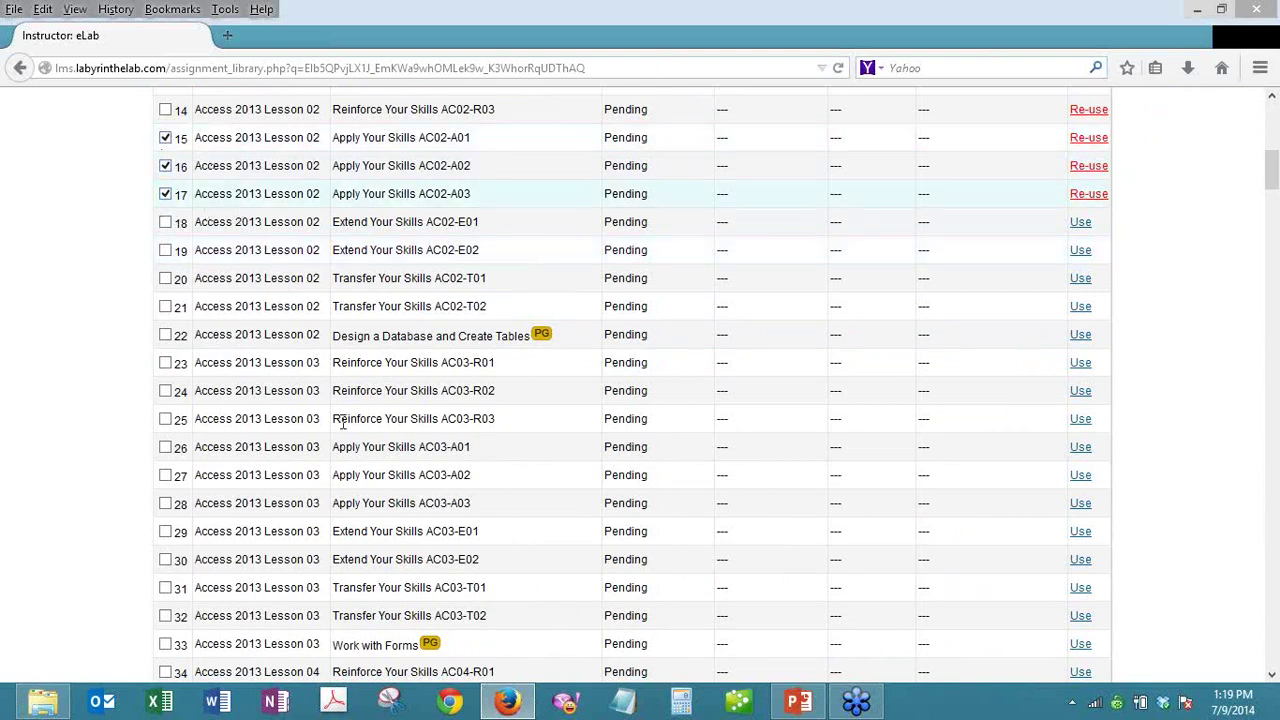
pyautogui.scroll(10, 486, 363)
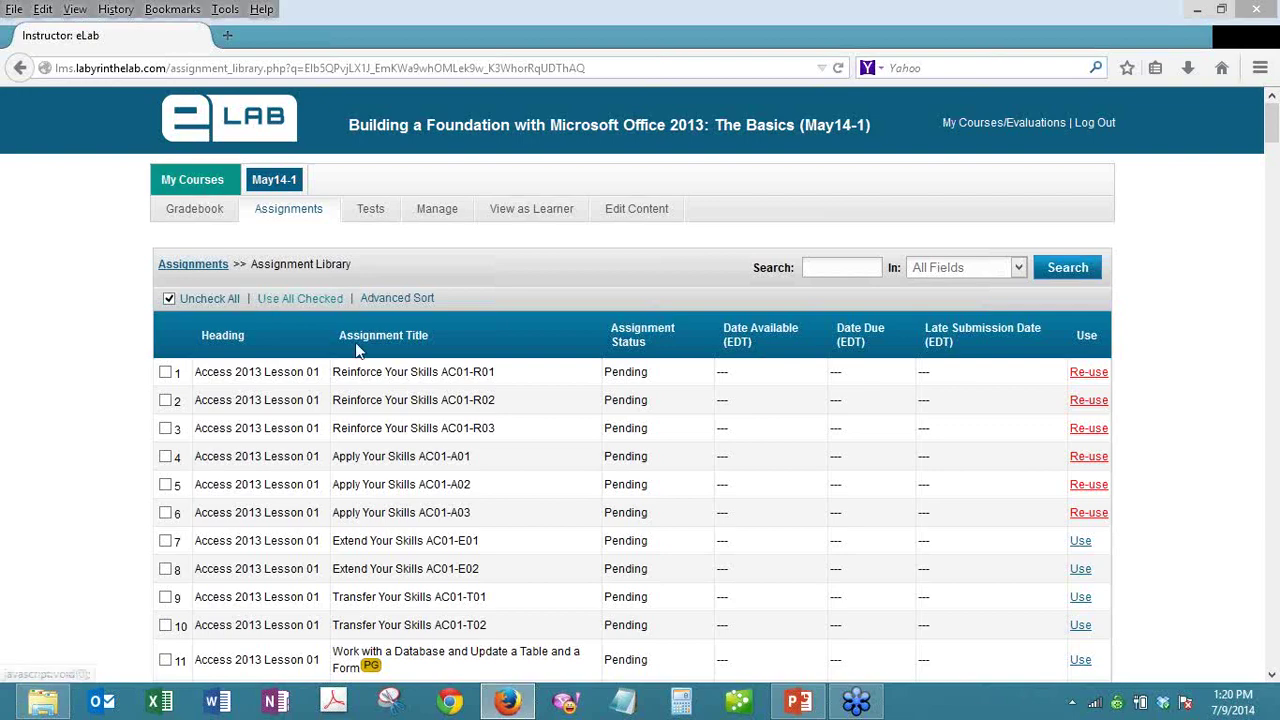
# - Look through the library's Access 2013 Lesson 01 and Lesson 02 assignments to compare those marked Use and Re-use
pyautogui.scroll(-10, 360, 355)
pyautogui.scroll(10, 237, 290)
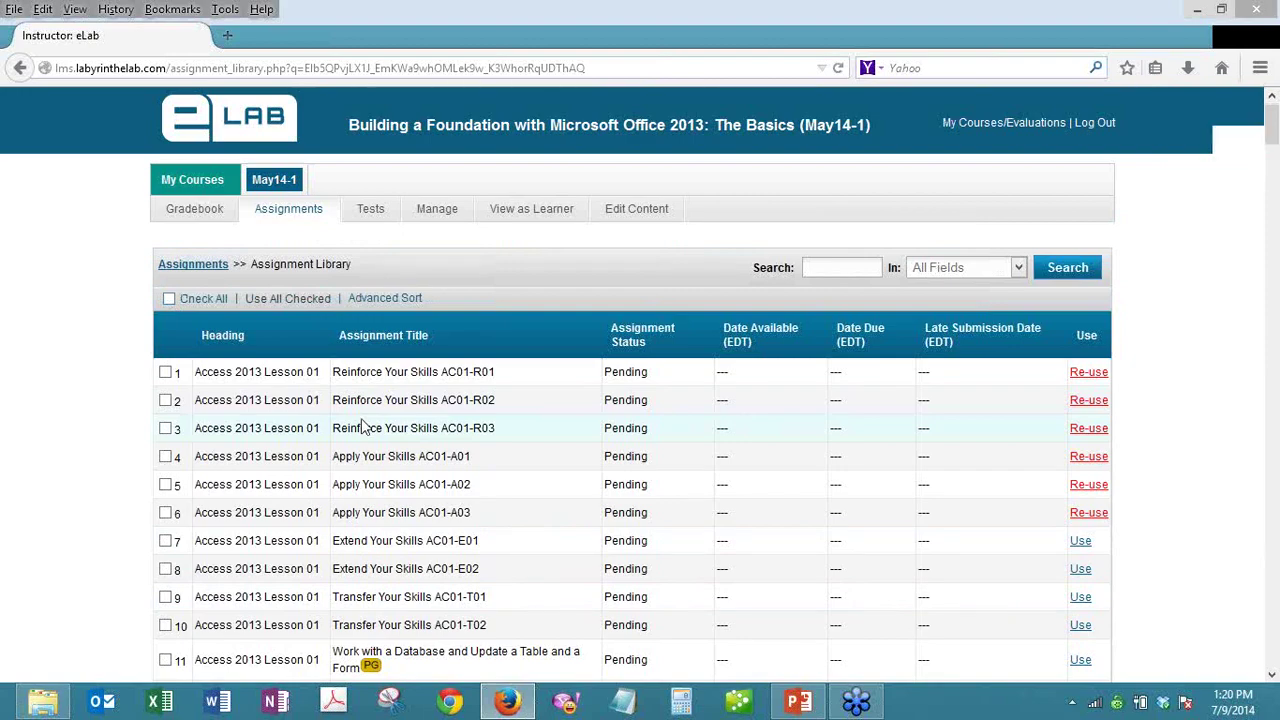
pyautogui.scroll(-3, 365, 427)
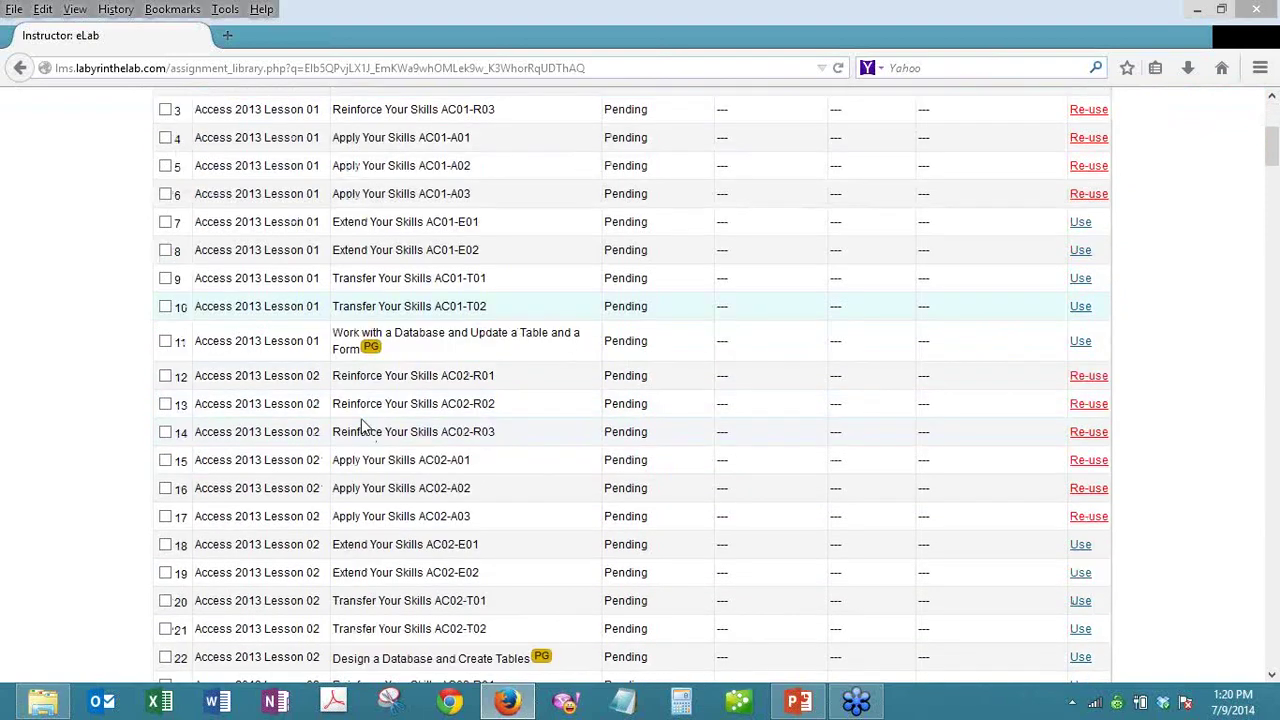
pyautogui.scroll(-1, 365, 427)
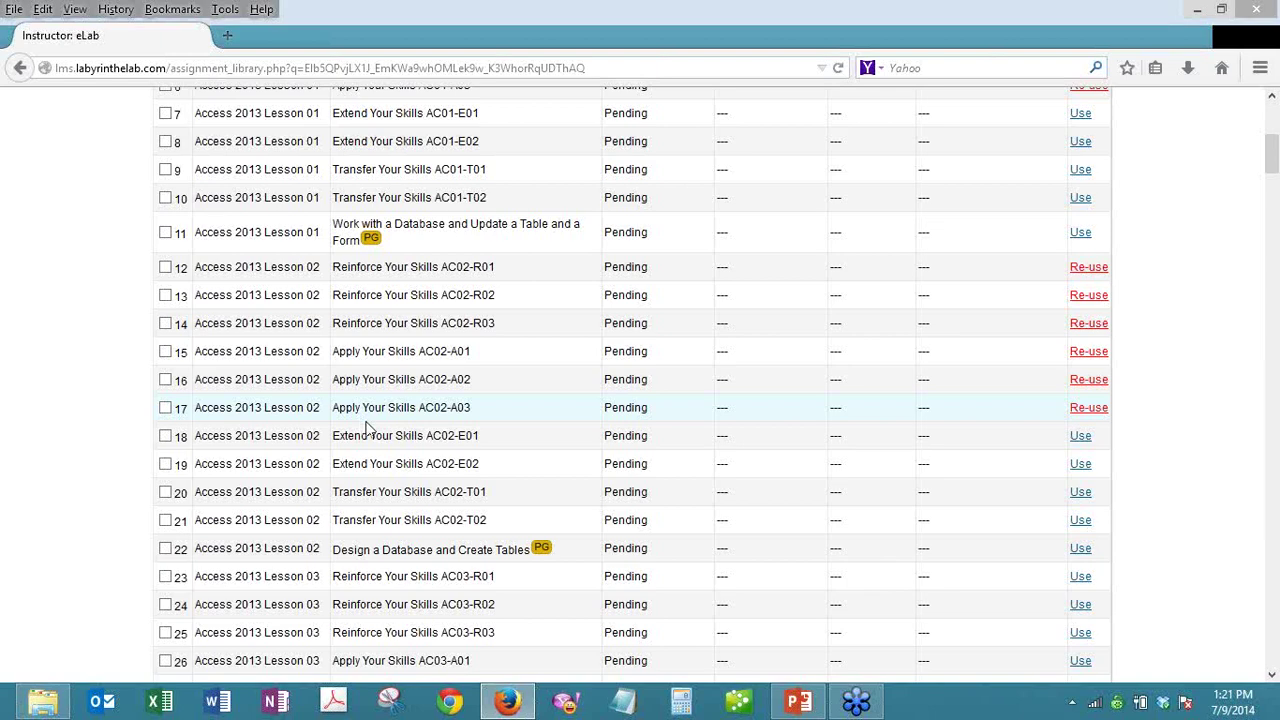
pyautogui.scroll(5, 365, 428)
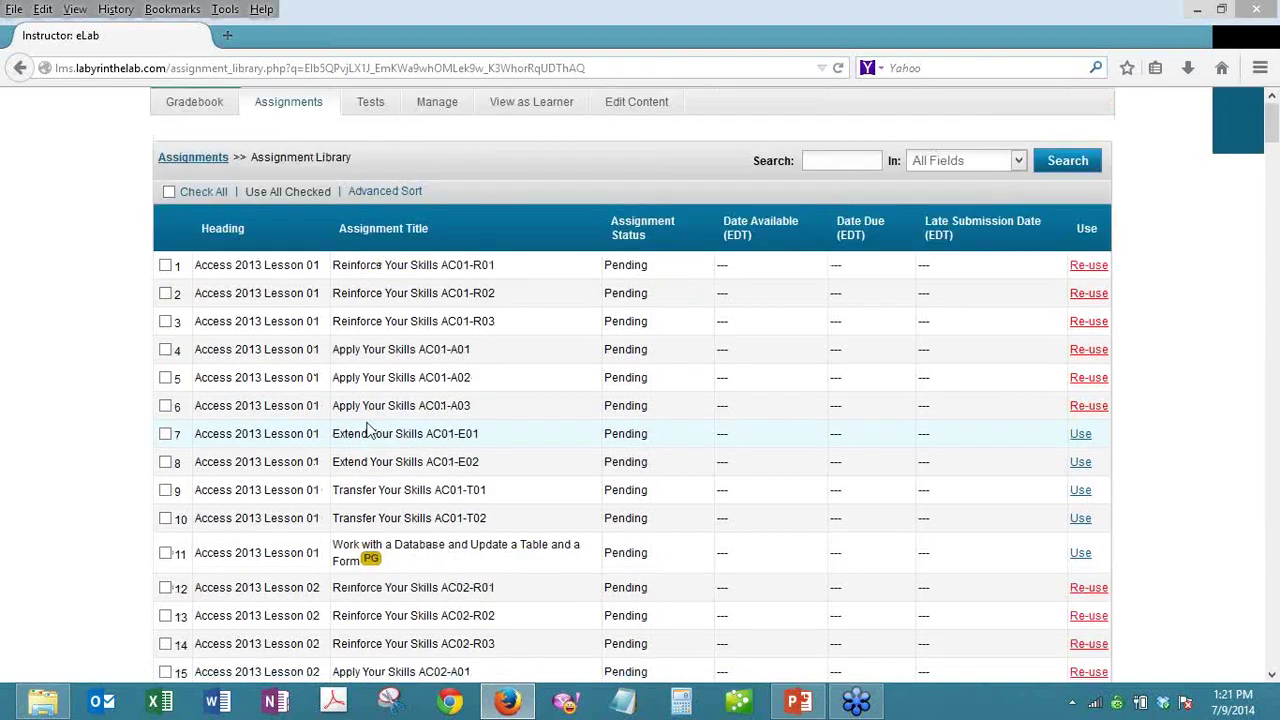
# - View the course's test list, switch to the learner view, and open the content of the May14-1 course
pyautogui.click(372, 212)
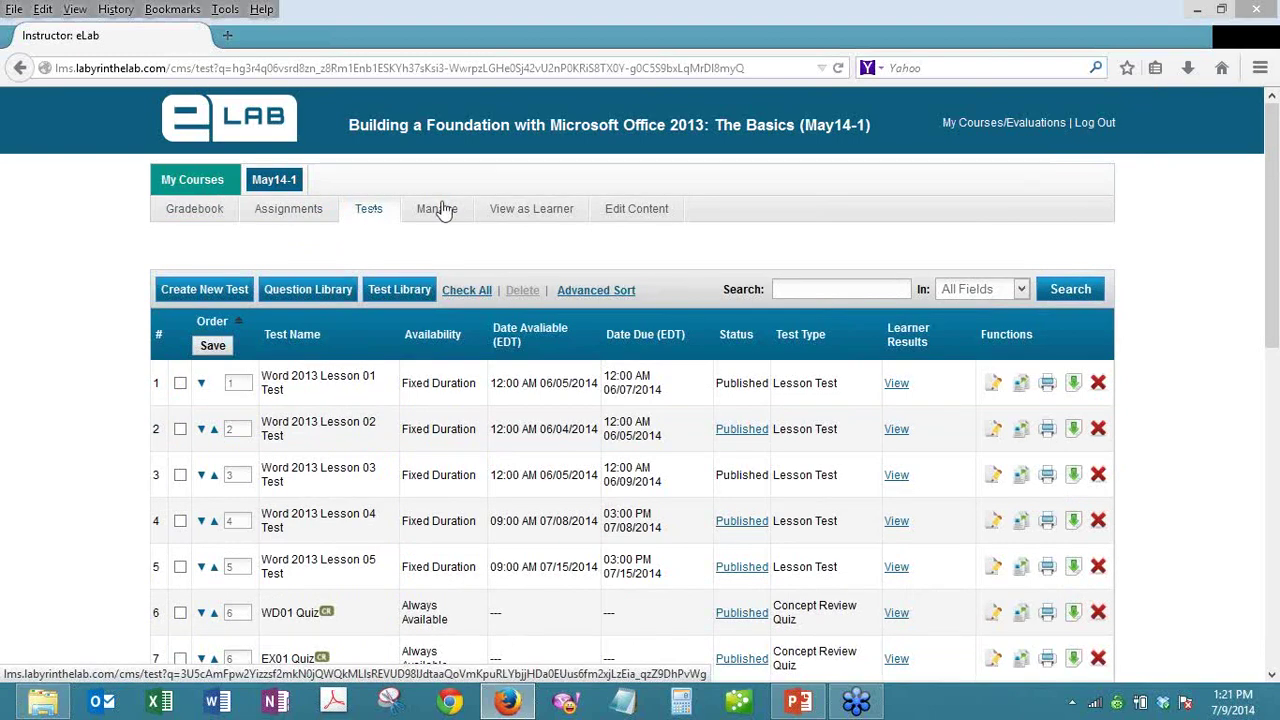
pyautogui.click(522, 212)
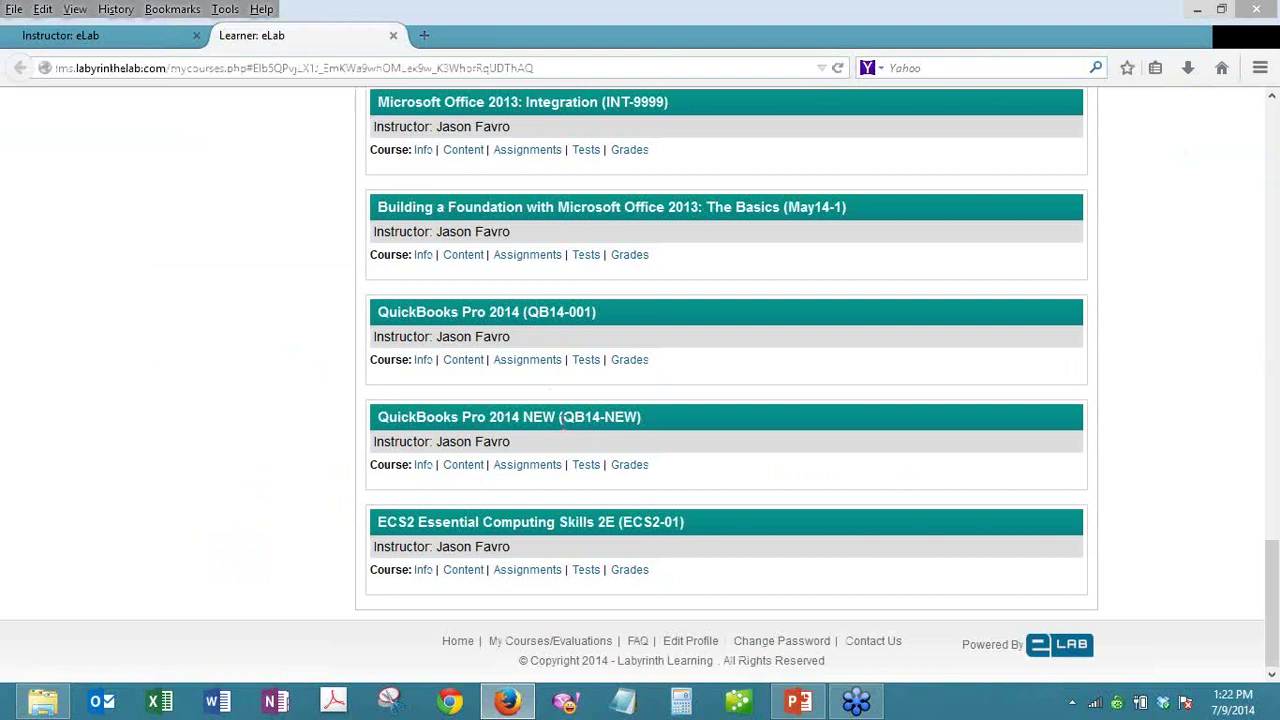
pyautogui.scroll(2, 586, 365)
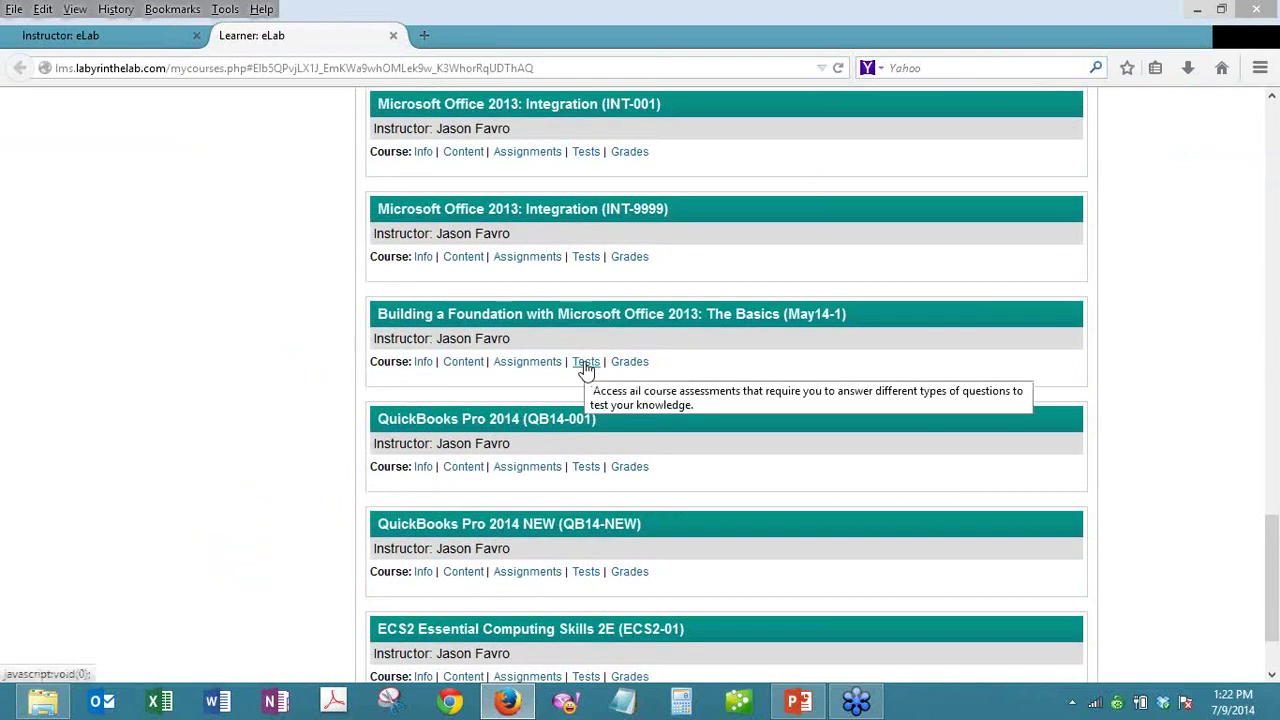
pyautogui.click(466, 370)
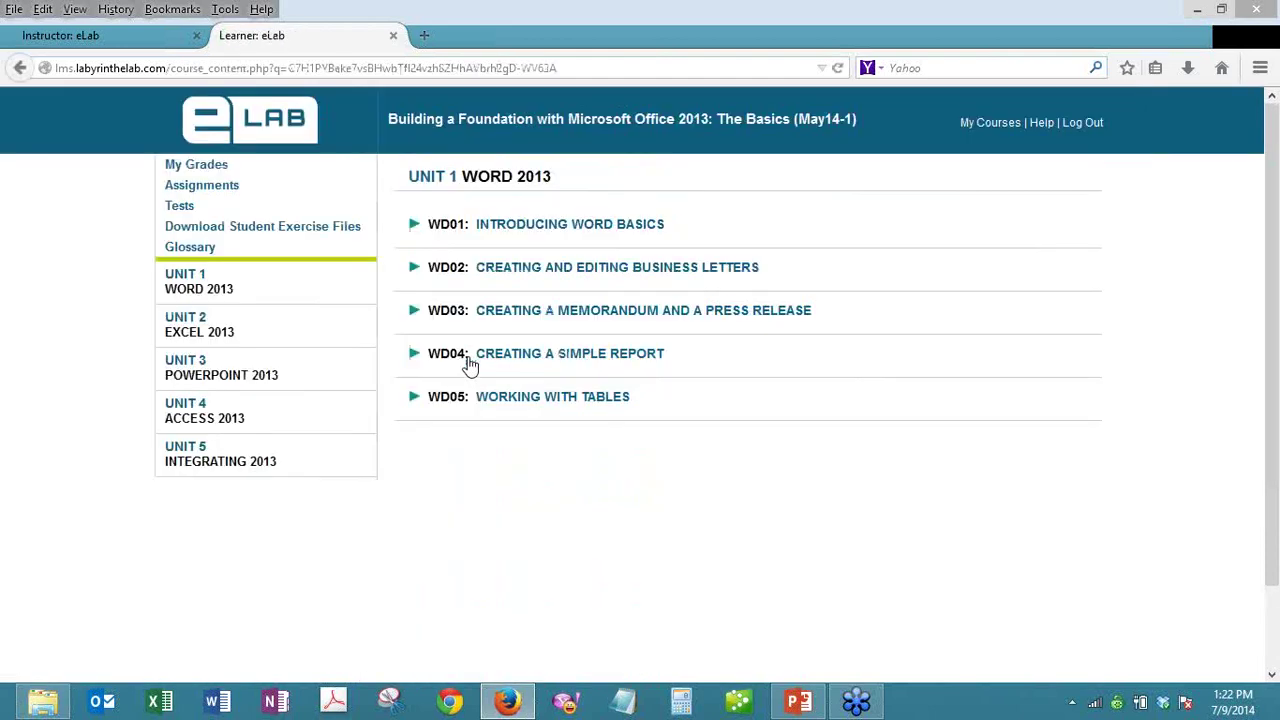
# - Examine the learning resources offered for lesson EX03, Changing the Appearance of Worksheets, in the Excel 2013 unit
pyautogui.click(224, 340)
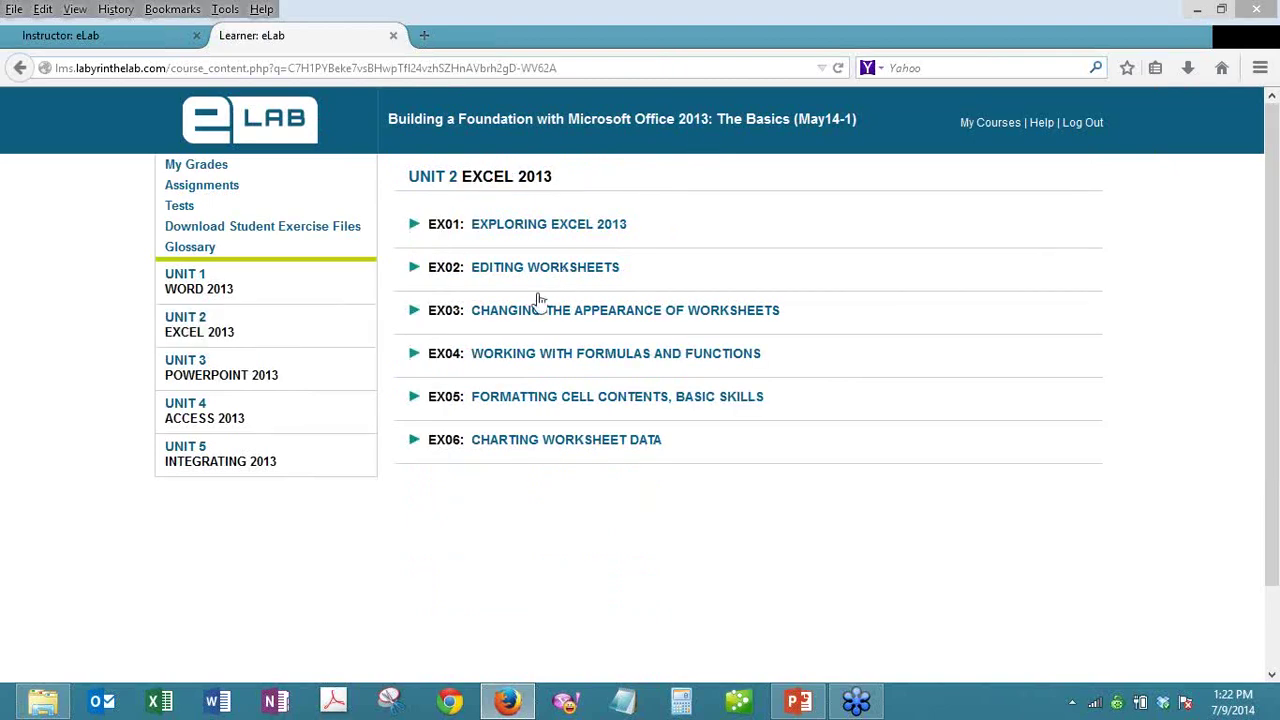
pyautogui.click(531, 310)
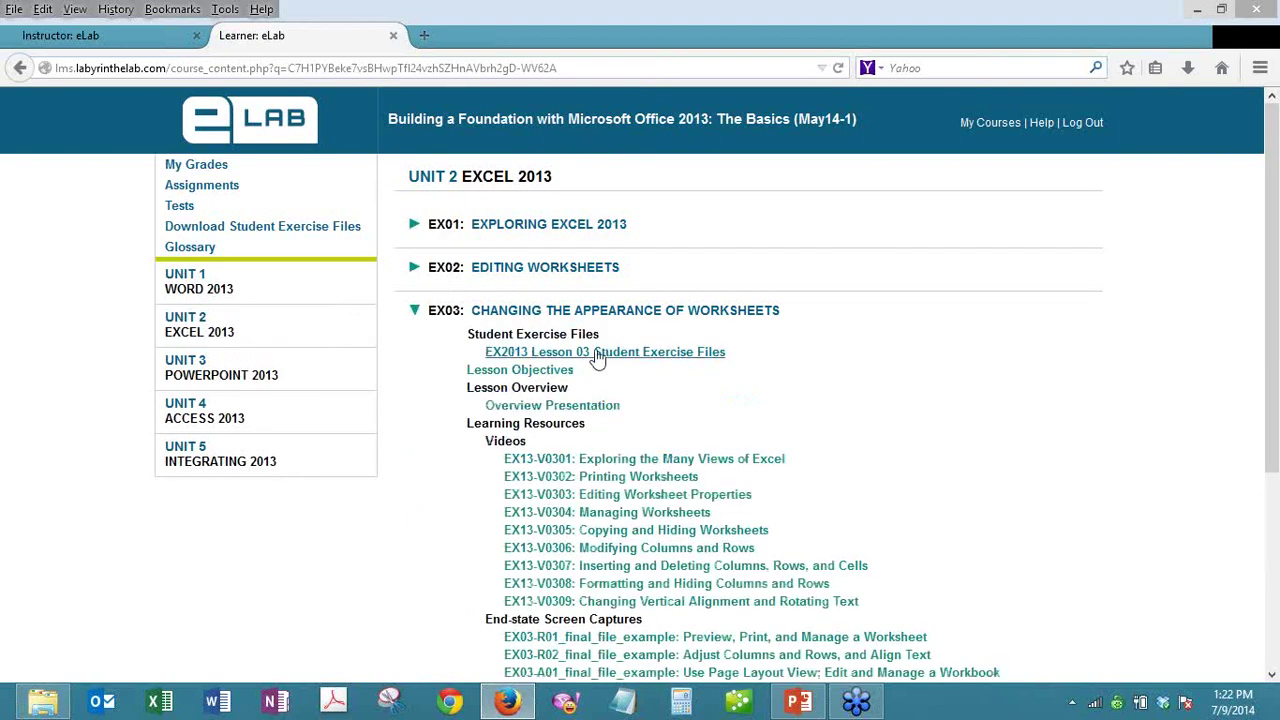
pyautogui.scroll(-2, 597, 360)
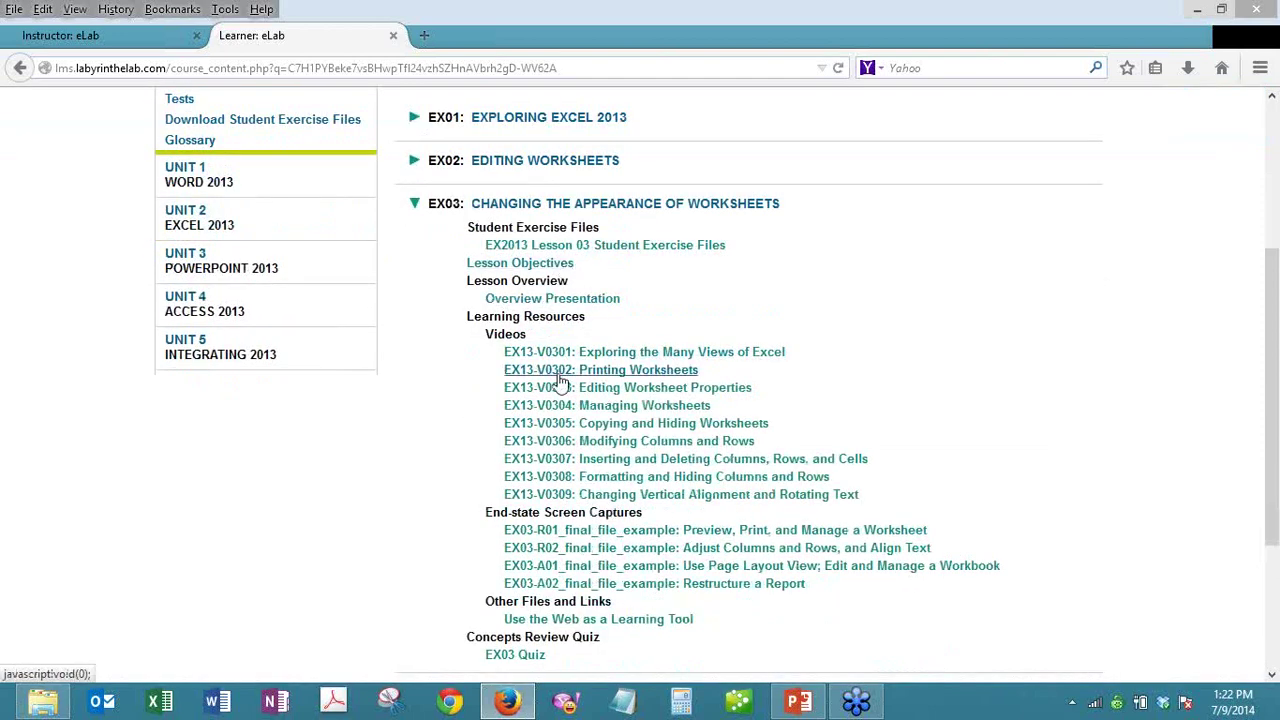
pyautogui.scroll(-2, 561, 381)
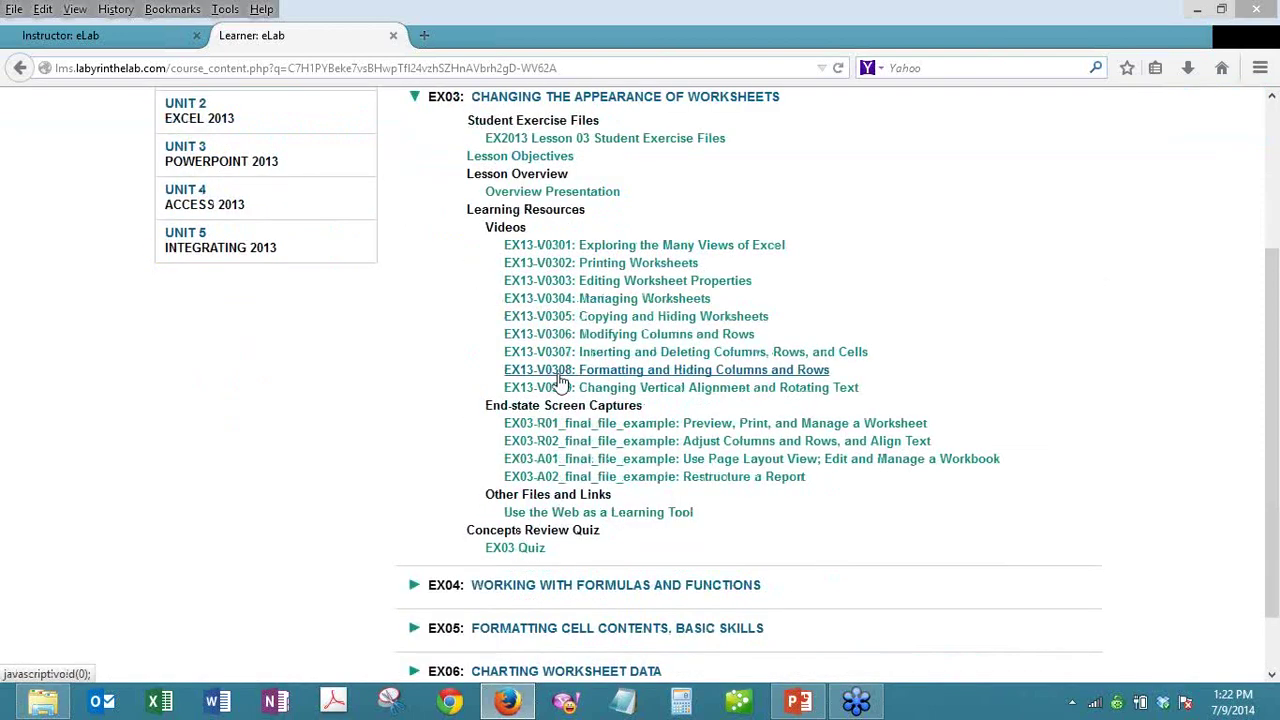
pyautogui.scroll(-2, 561, 383)
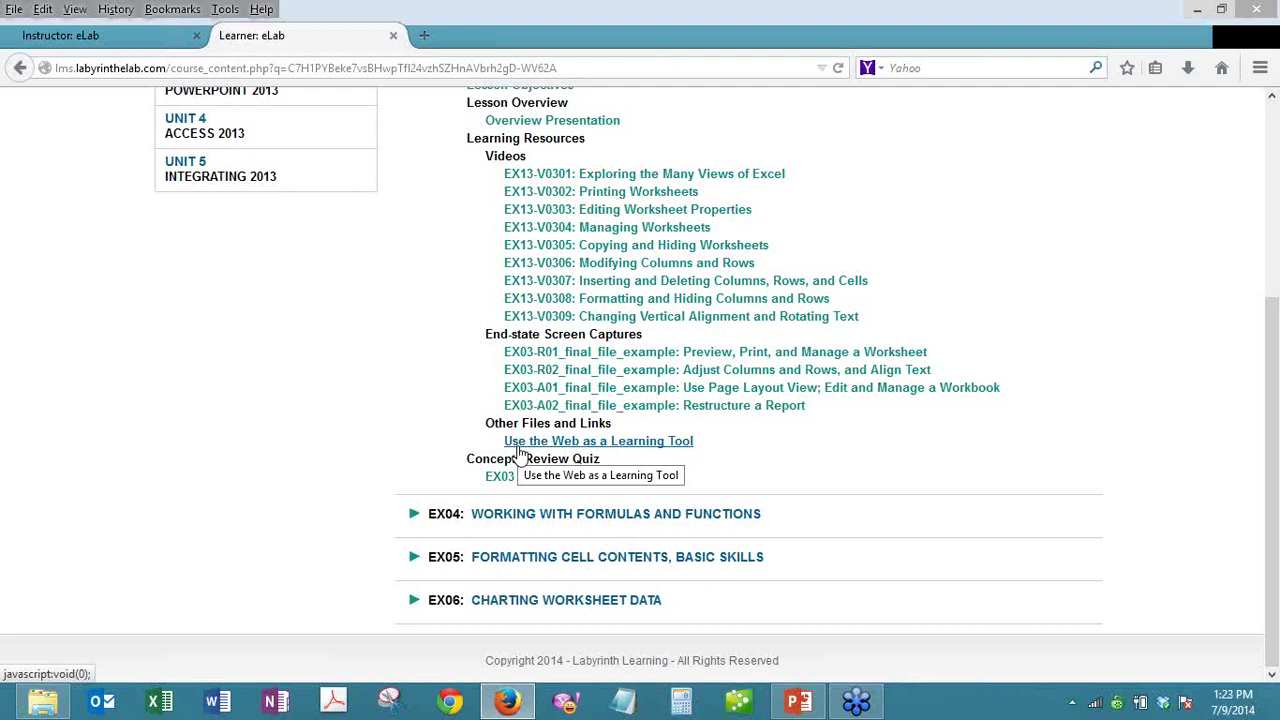
pyautogui.scroll(5, 519, 452)
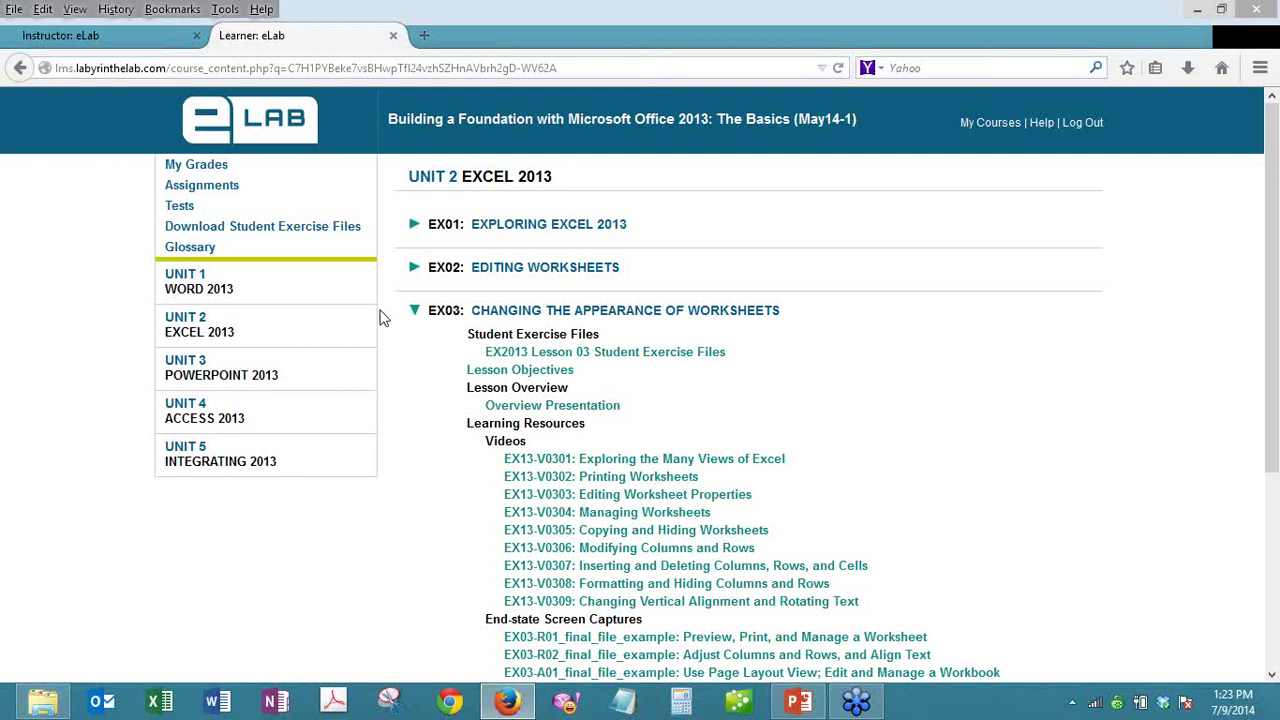
# - Start the AC01 Quiz from the learner's tests, submit it for scoring without answering any question, and close the learner view
pyautogui.click(180, 207)
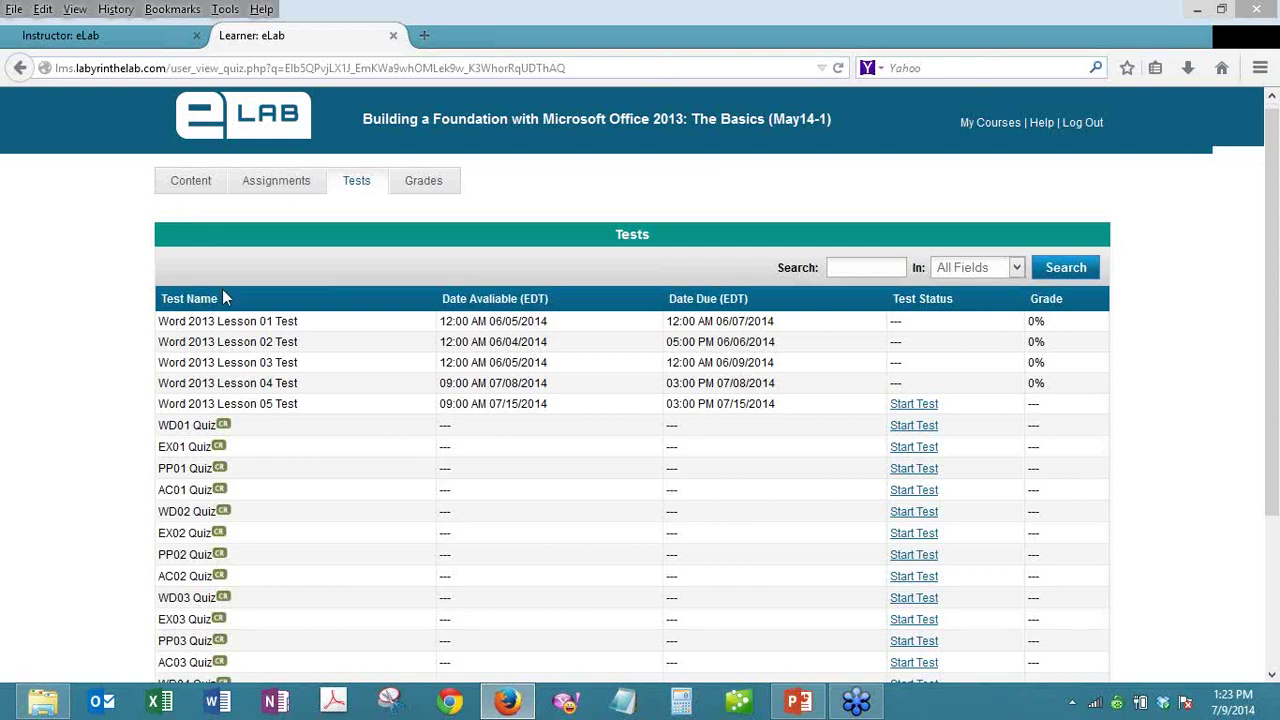
pyautogui.scroll(-2, 224, 298)
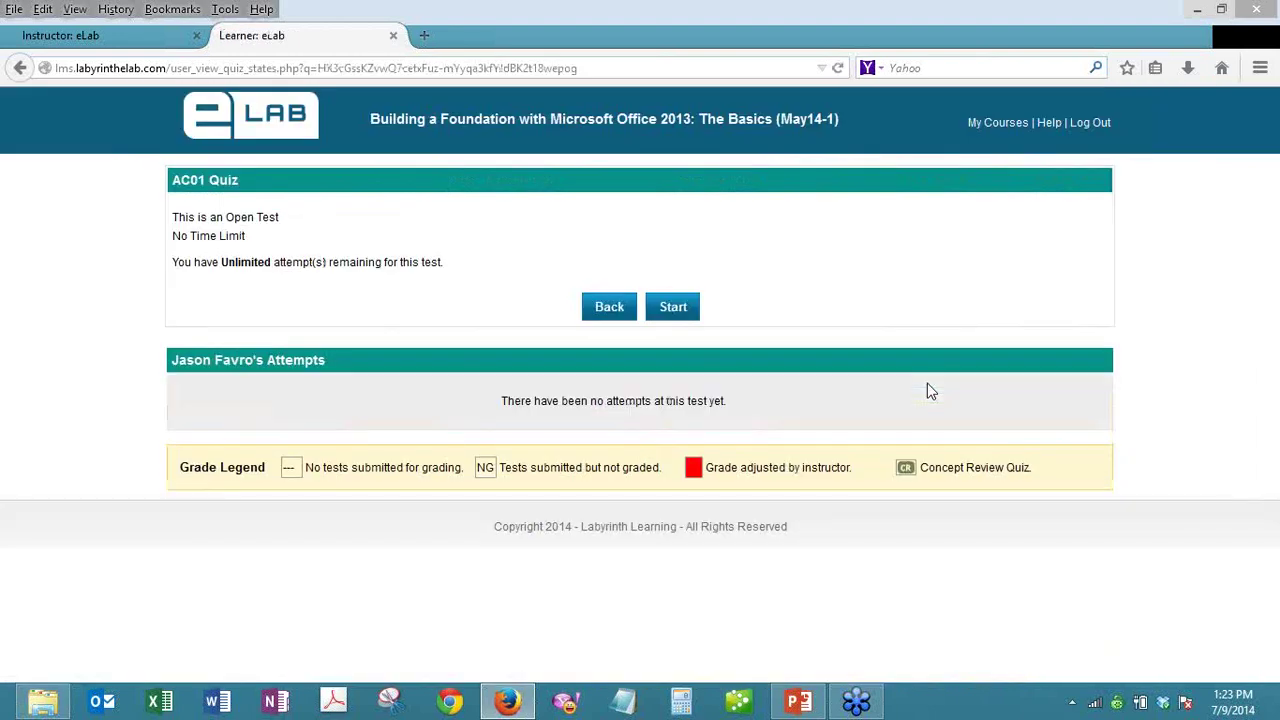
pyautogui.click(674, 307)
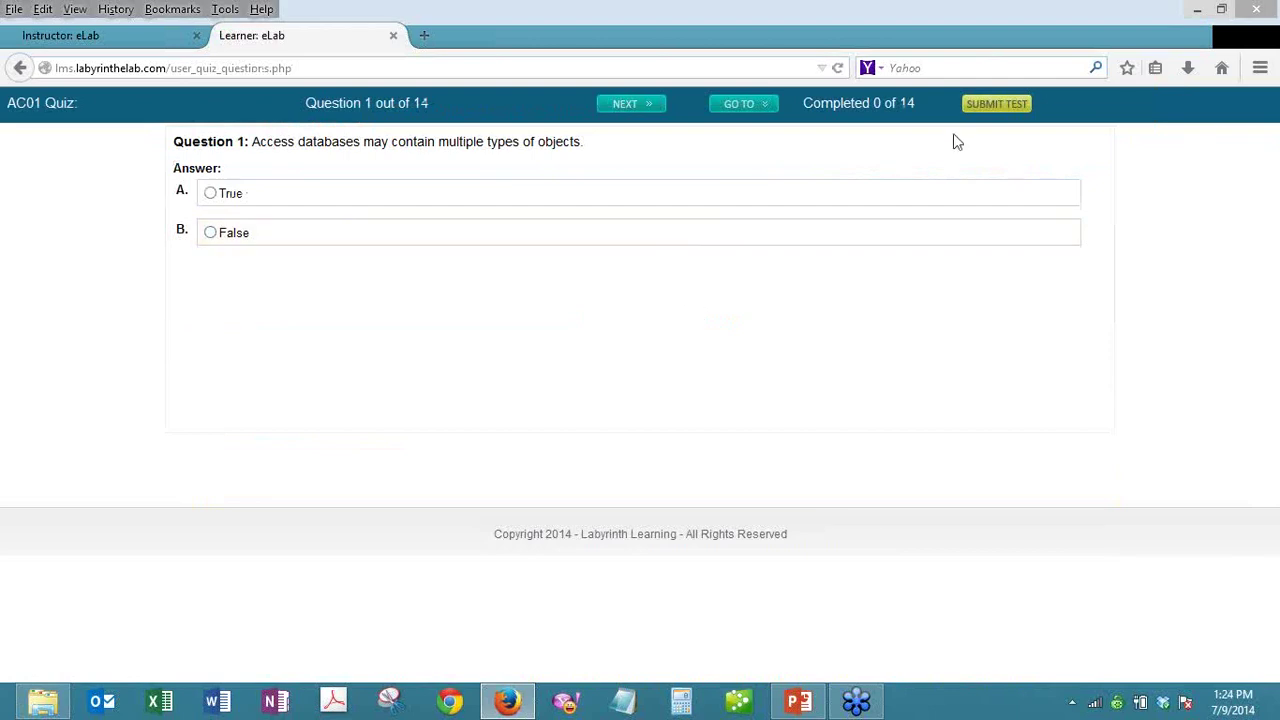
pyautogui.click(1000, 106)
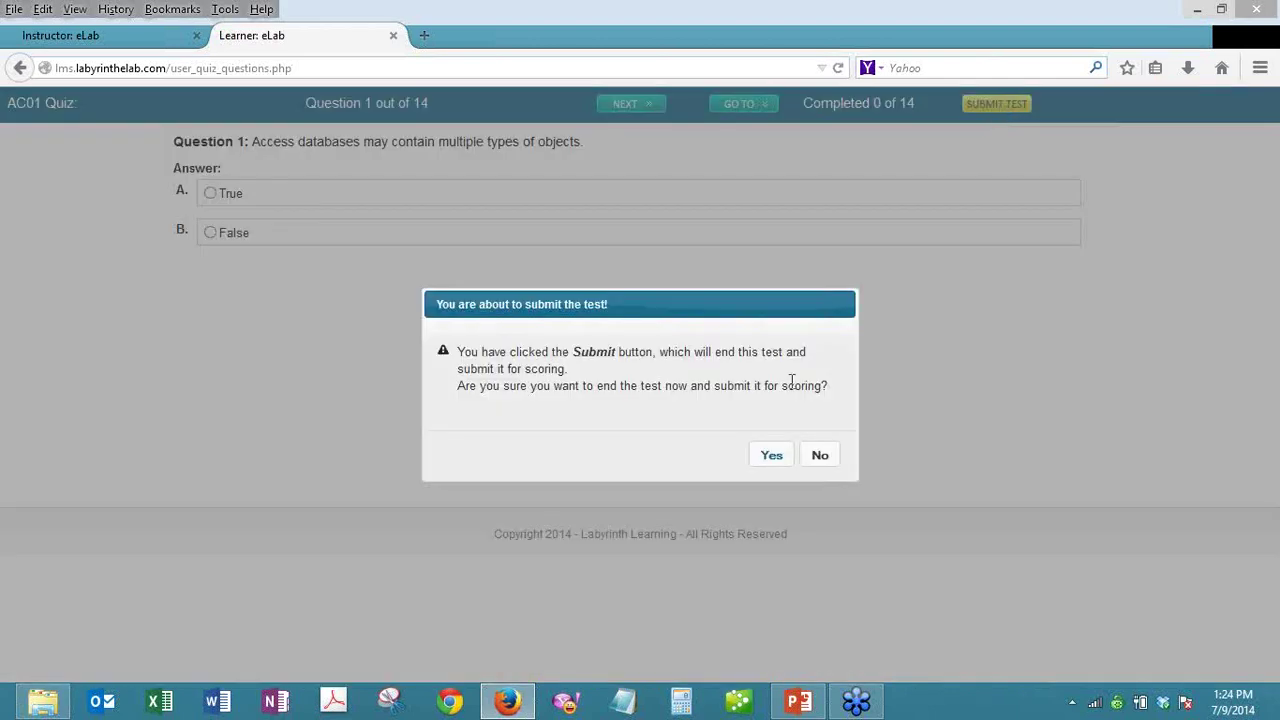
pyautogui.click(772, 455)
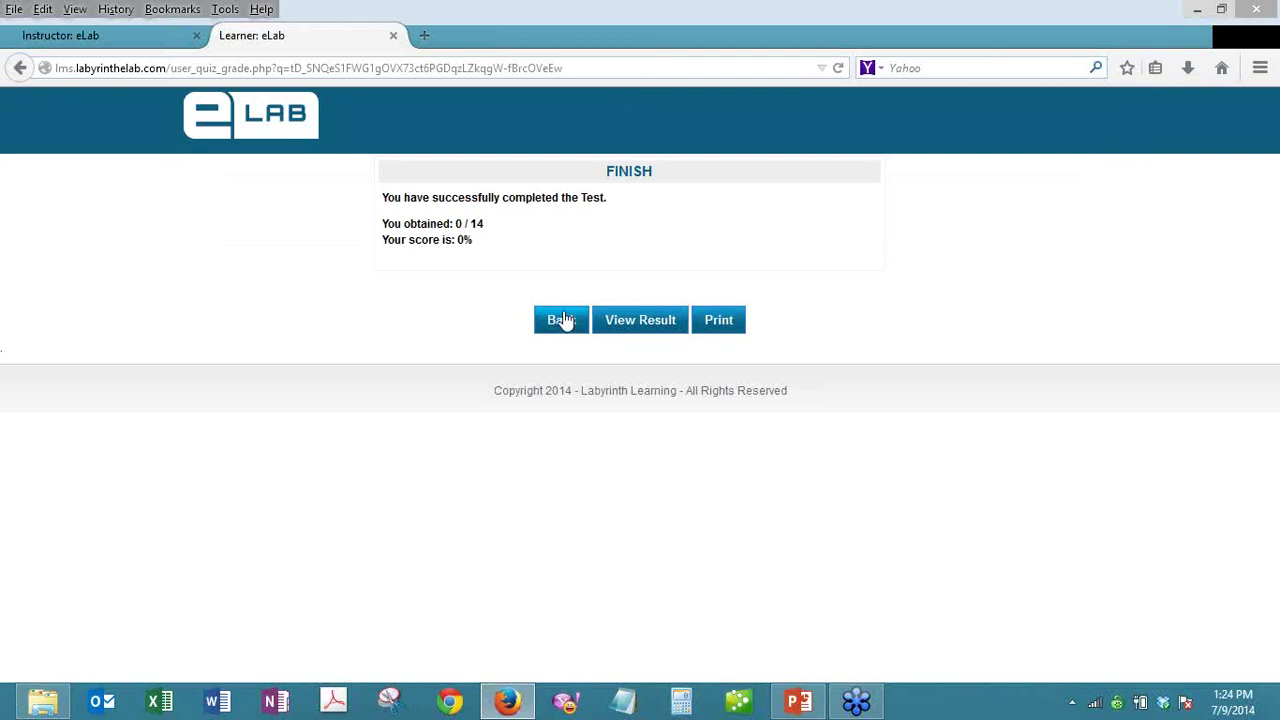
pyautogui.click(393, 37)
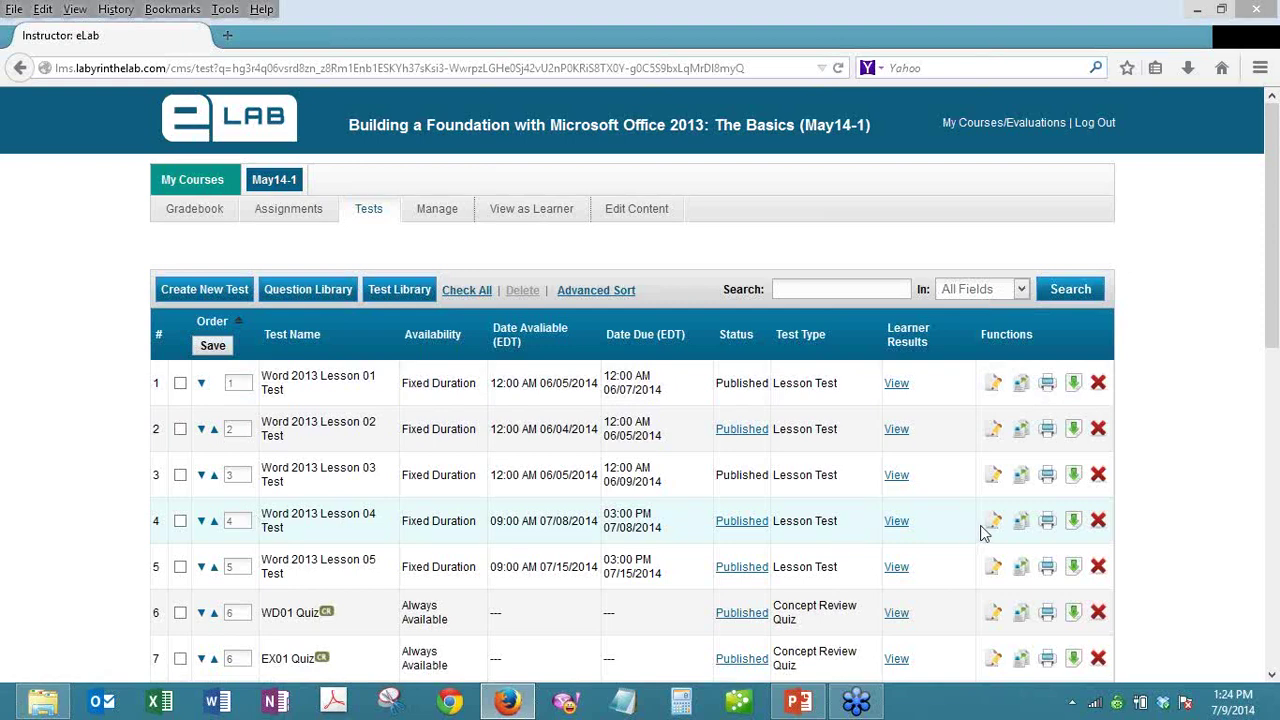
# - For the first listed learner in the Word 2013 Lesson 04 Test results, set both the available and due dates to 07-10-2014 and save
pyautogui.click(897, 523)
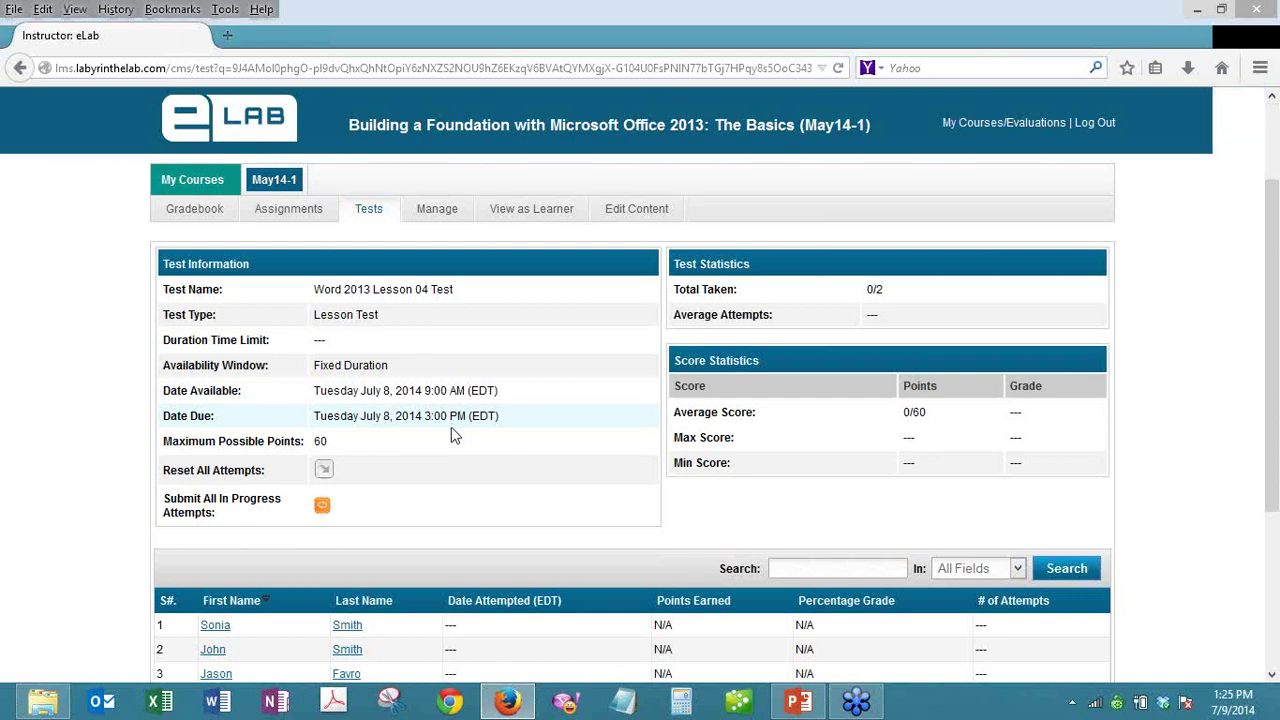
pyautogui.scroll(-2, 450, 435)
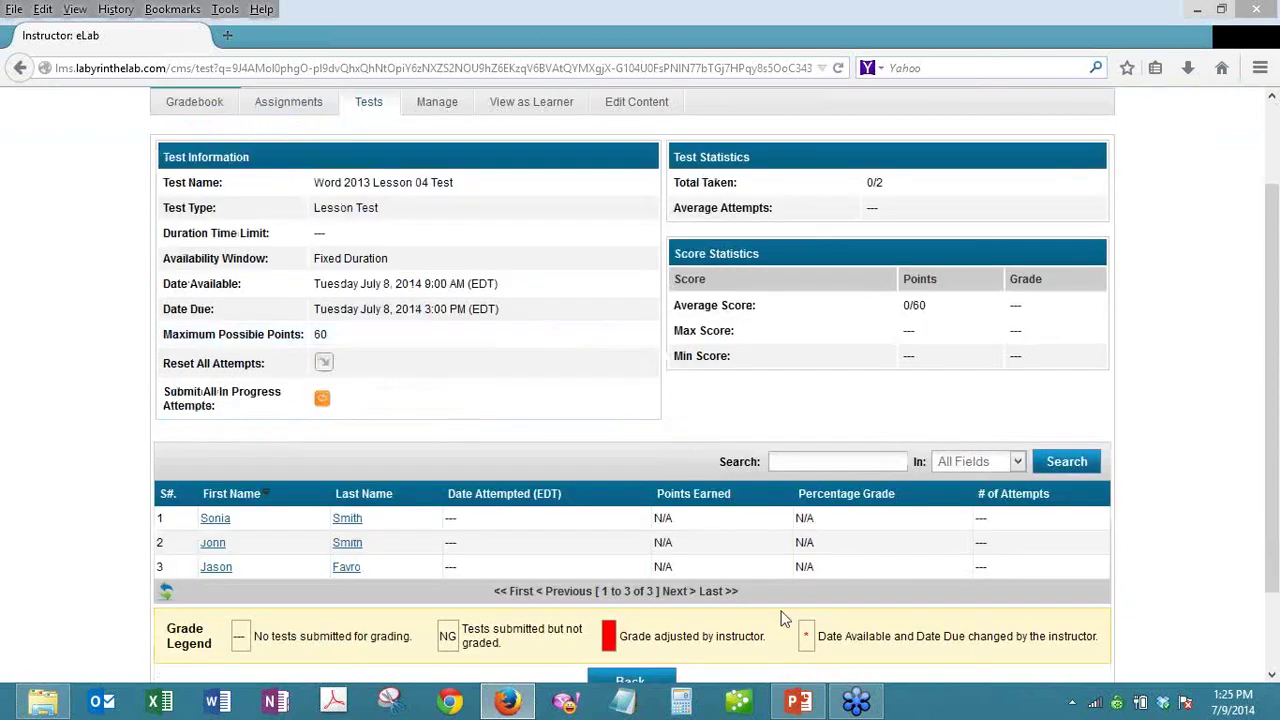
pyautogui.click(215, 519)
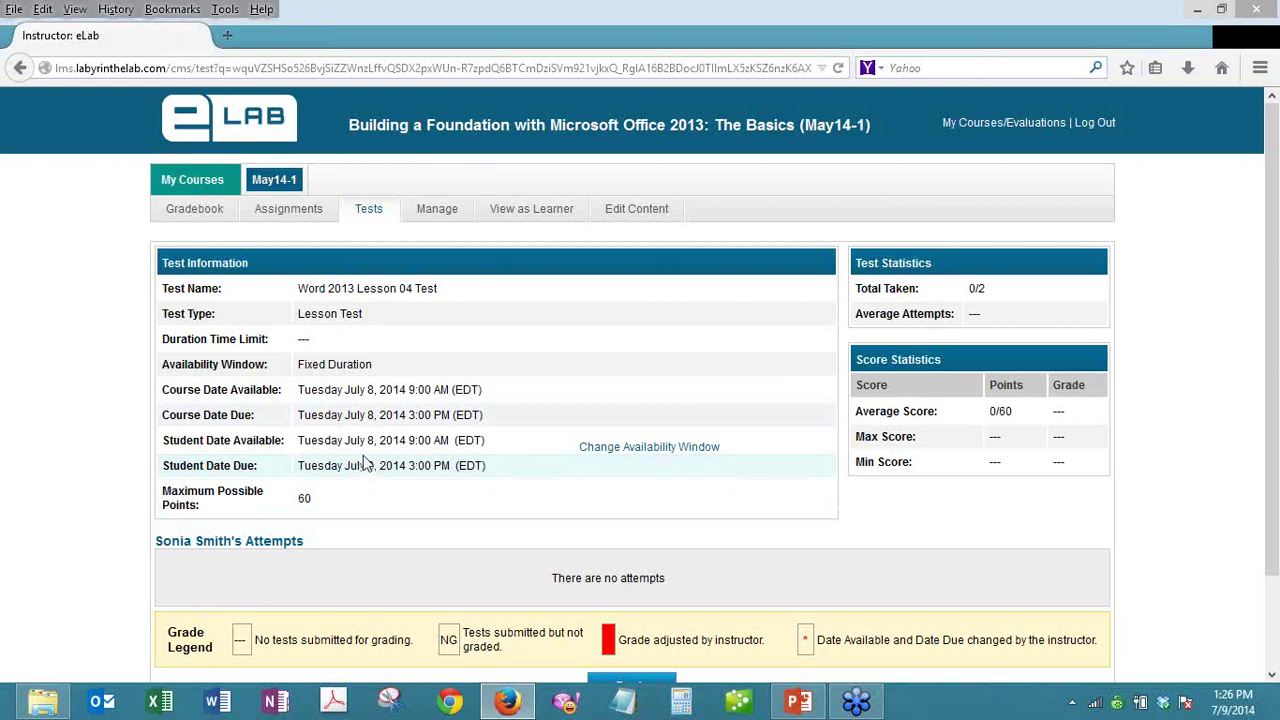
pyautogui.click(611, 448)
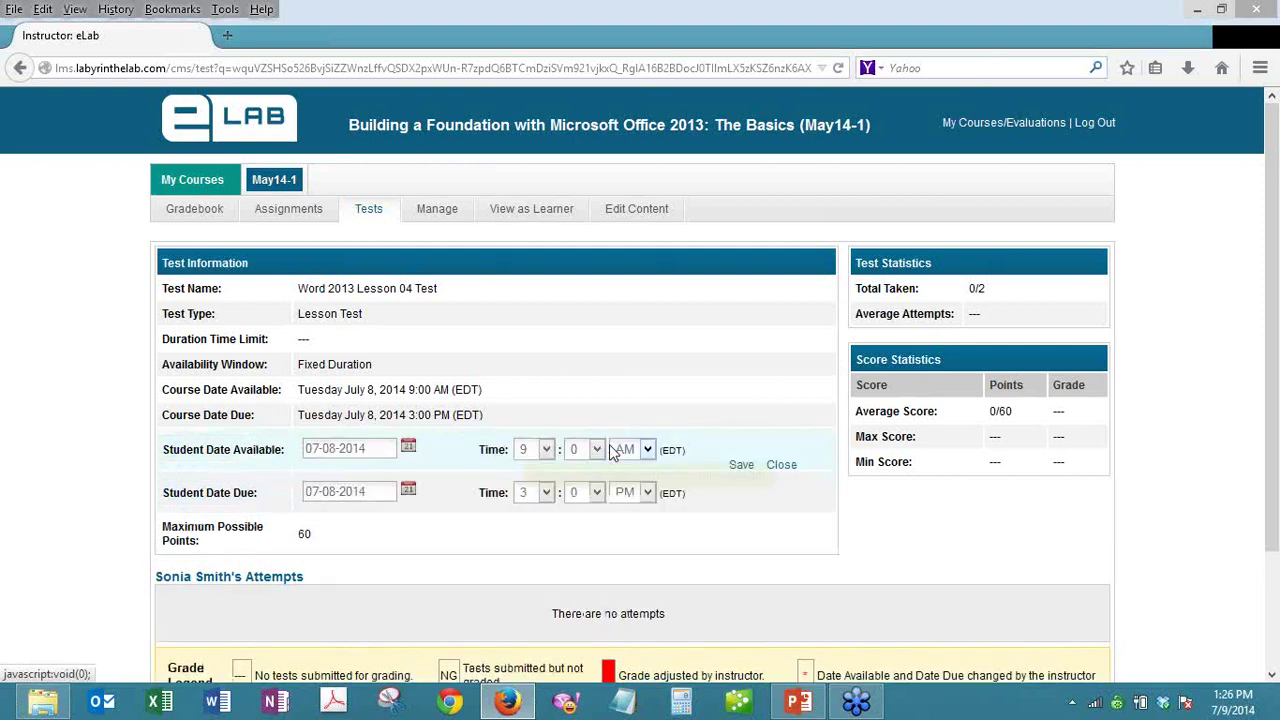
pyautogui.click(408, 449)
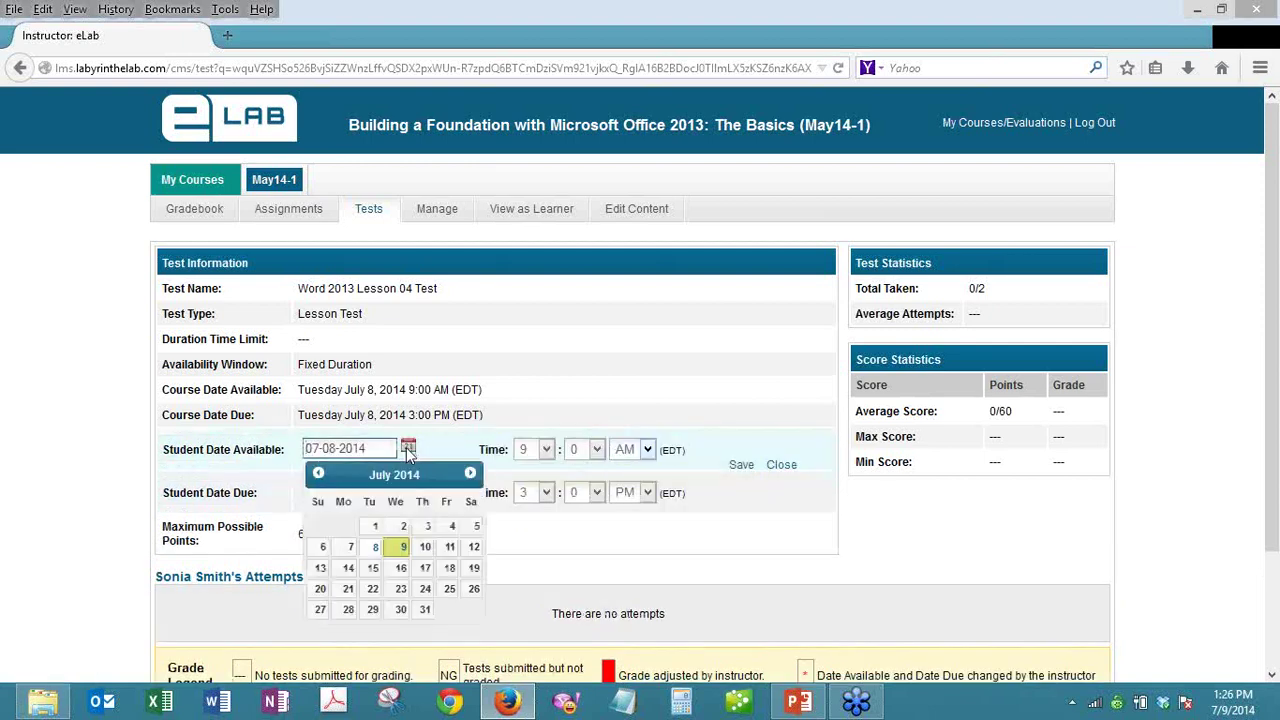
pyautogui.click(425, 546)
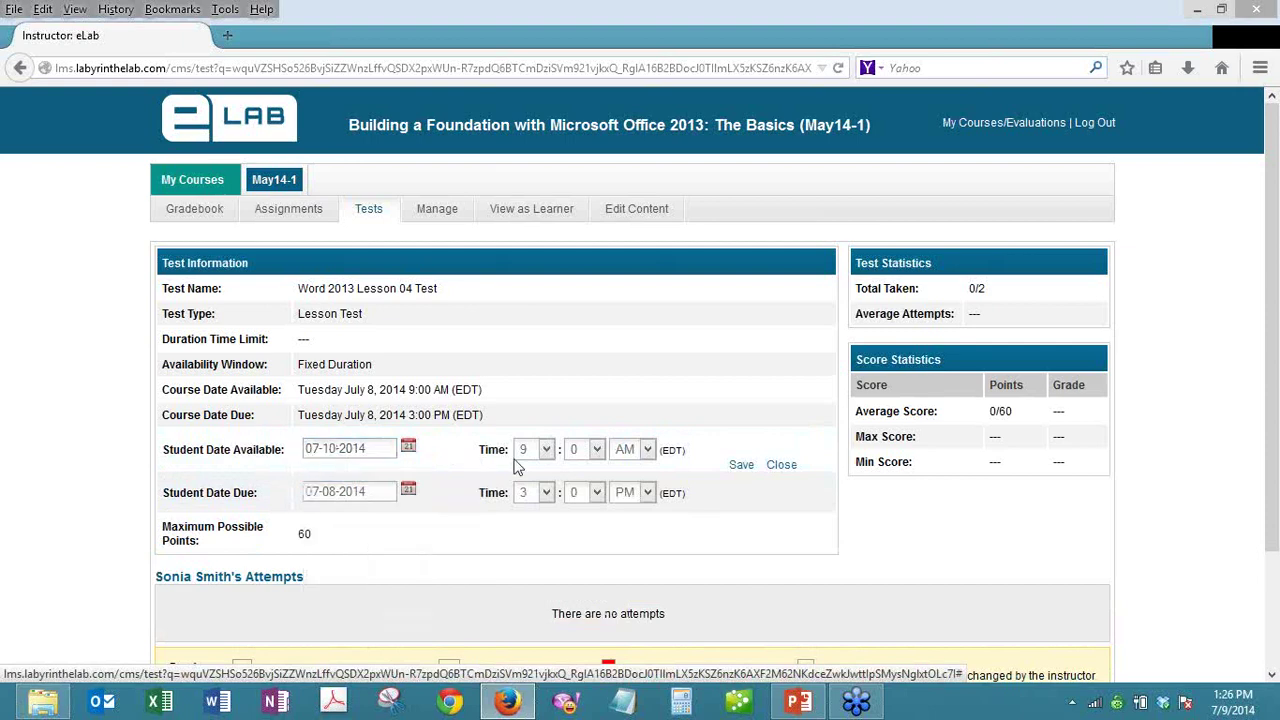
pyautogui.click(408, 492)
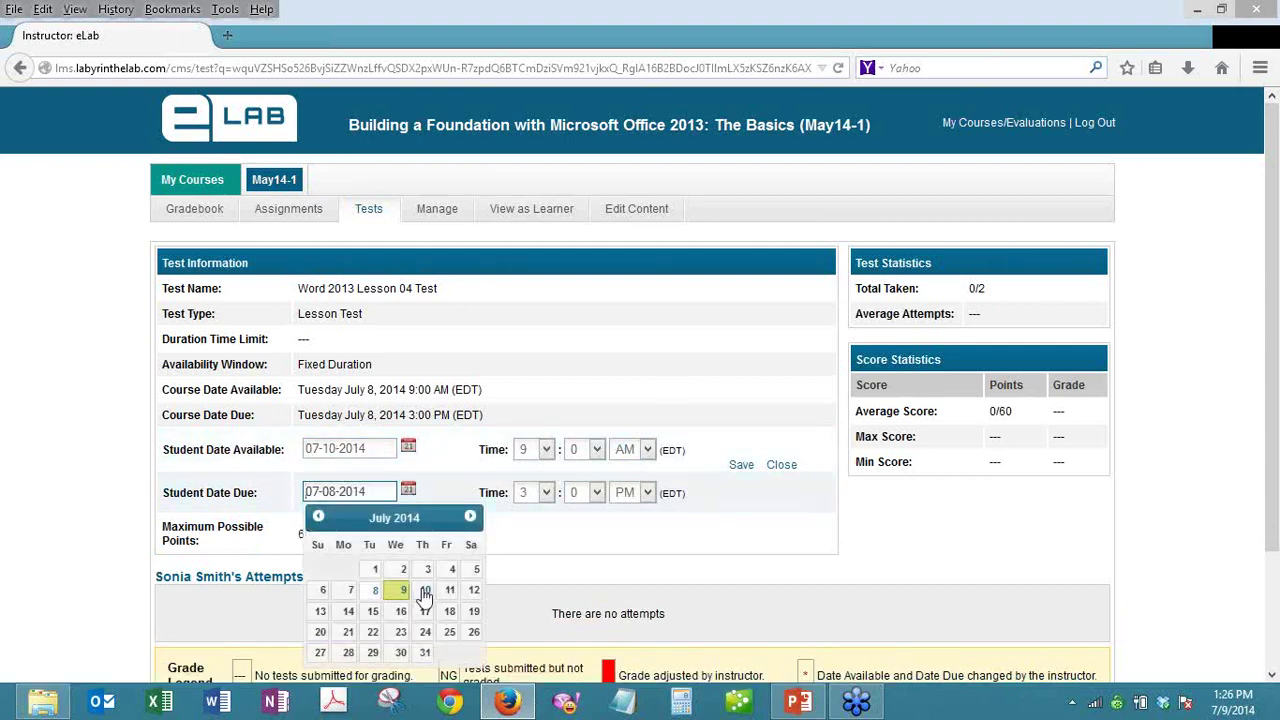
pyautogui.click(424, 589)
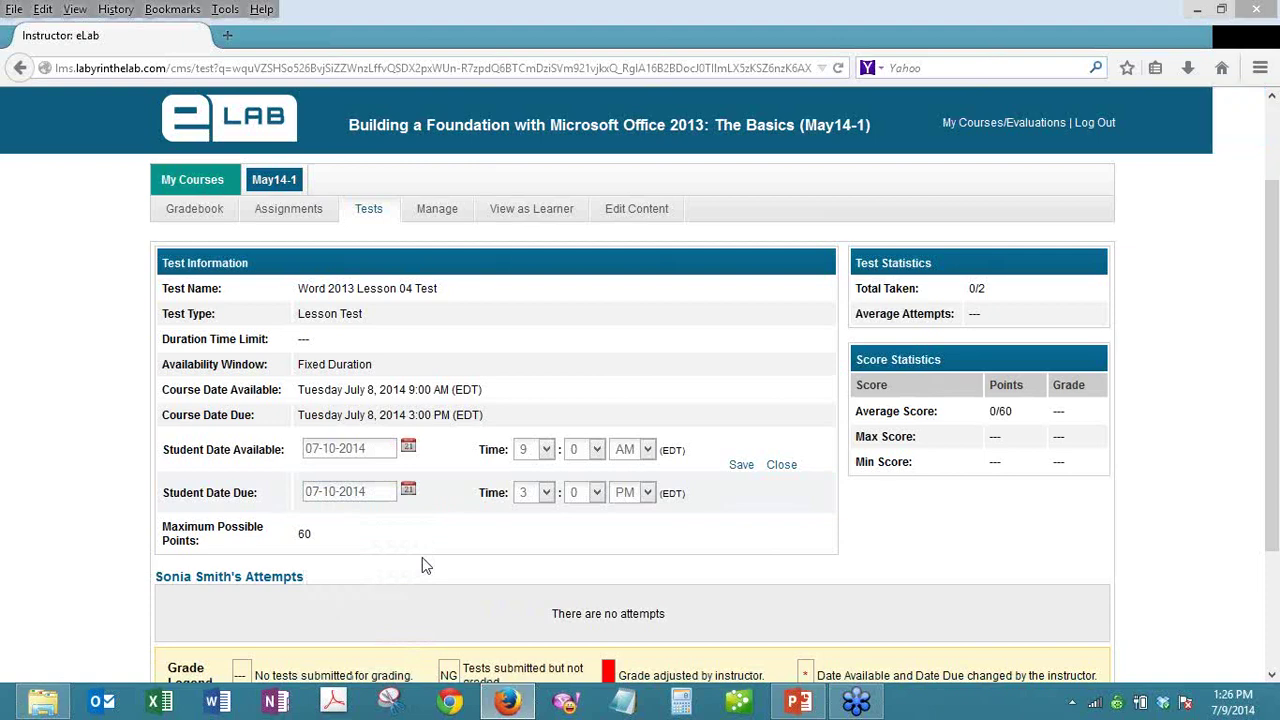
pyautogui.scroll(-2, 422, 560)
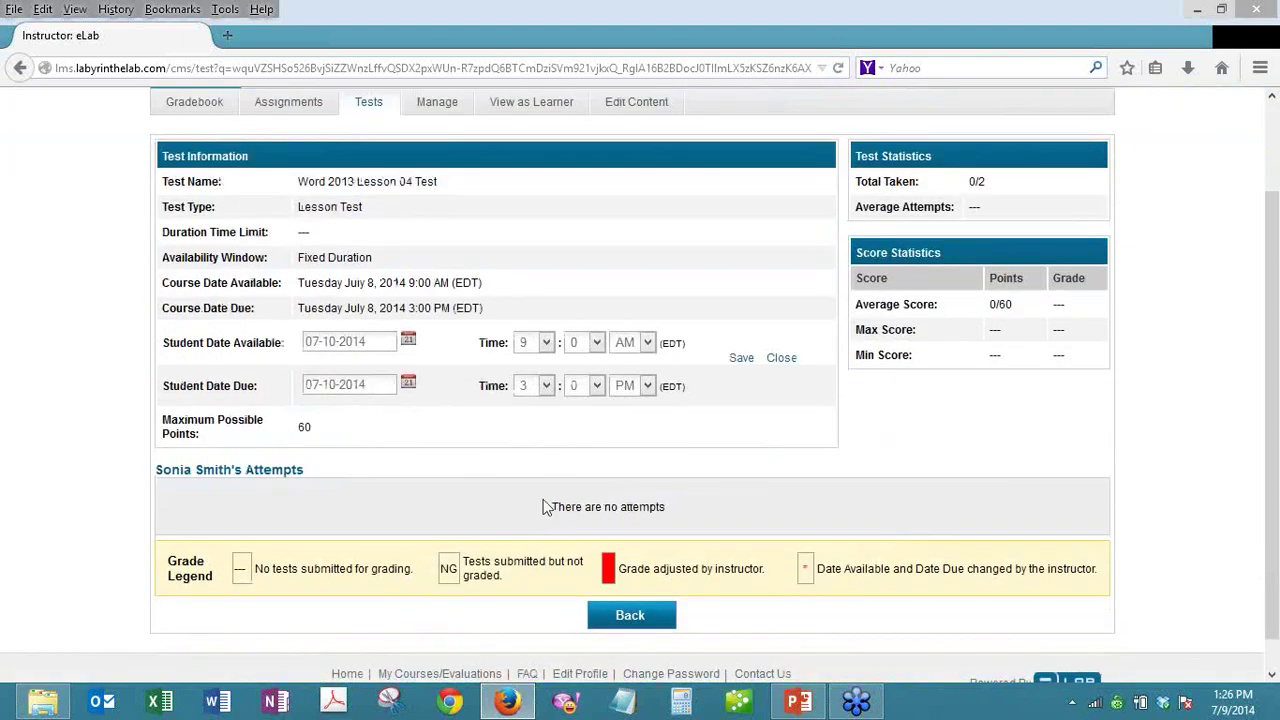
pyautogui.click(744, 360)
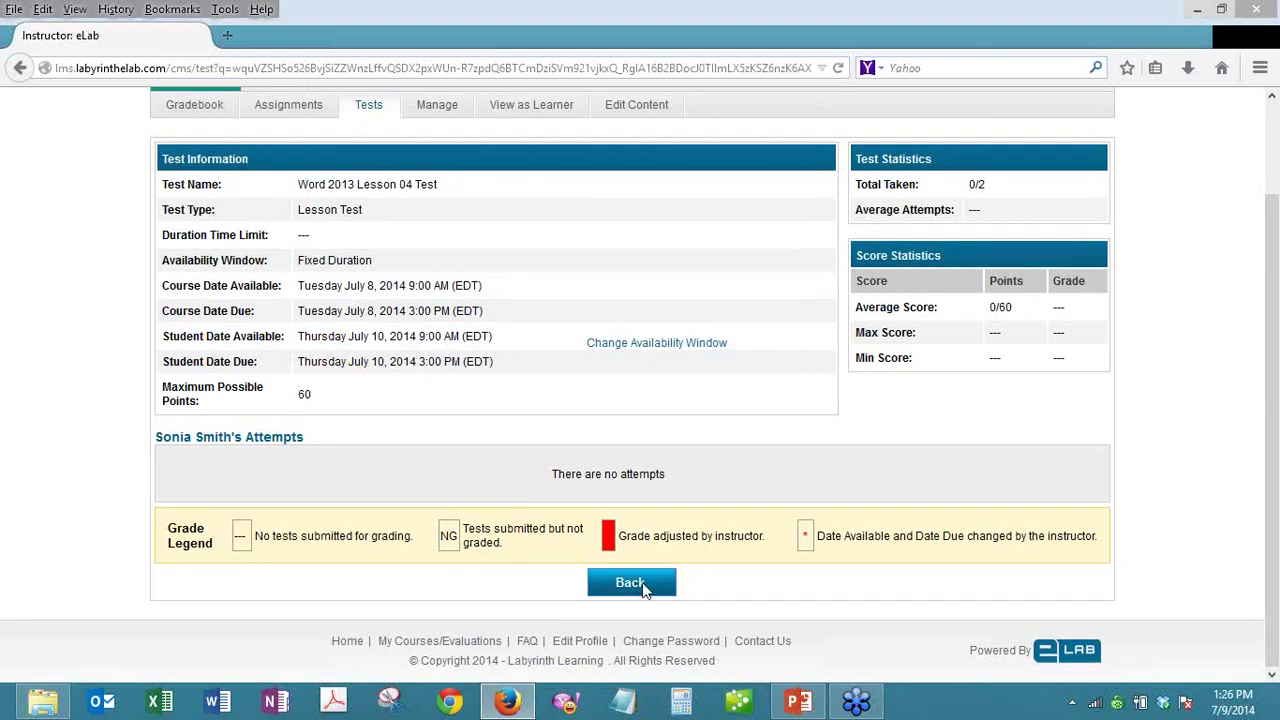
# - Return to the Word 2013 Lesson 04 Test results and view the second listed learner's availability dates
pyautogui.click(639, 585)
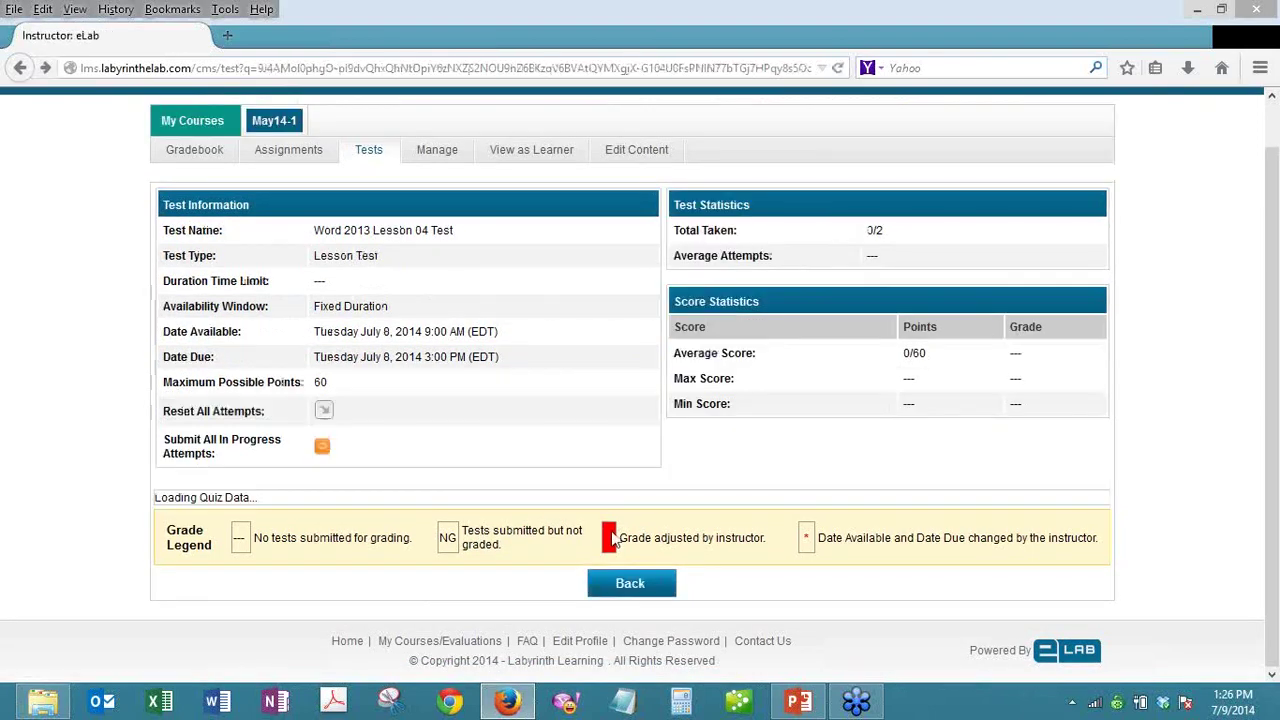
pyautogui.scroll(-1, 344, 514)
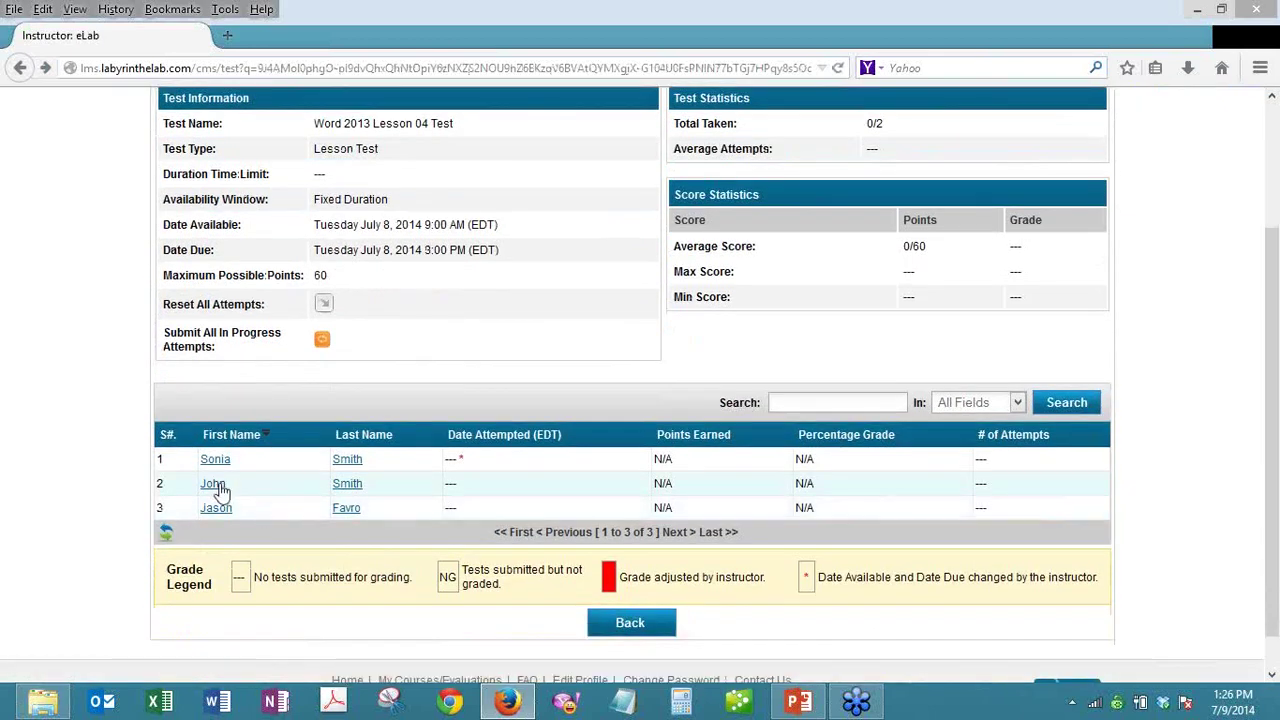
pyautogui.click(221, 487)
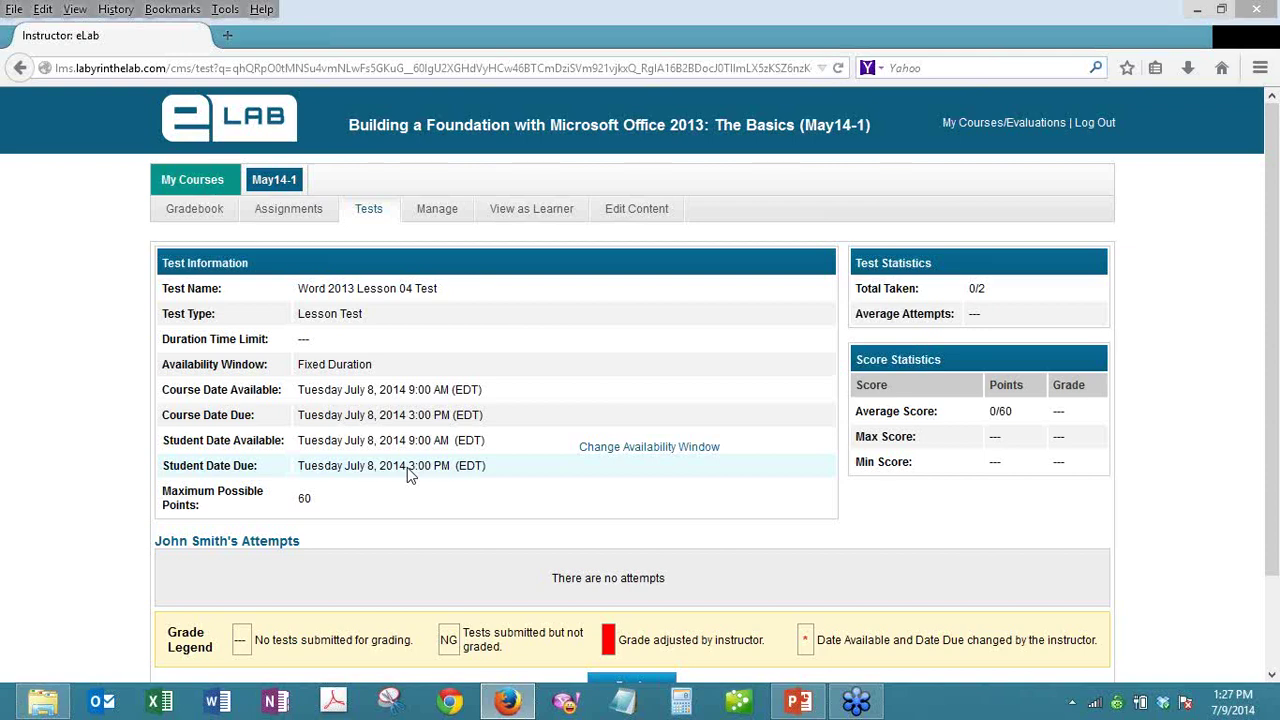
# - Configure the gradebook's final grade so that neither the final grade nor the category average column is displayed for students
pyautogui.click(197, 219)
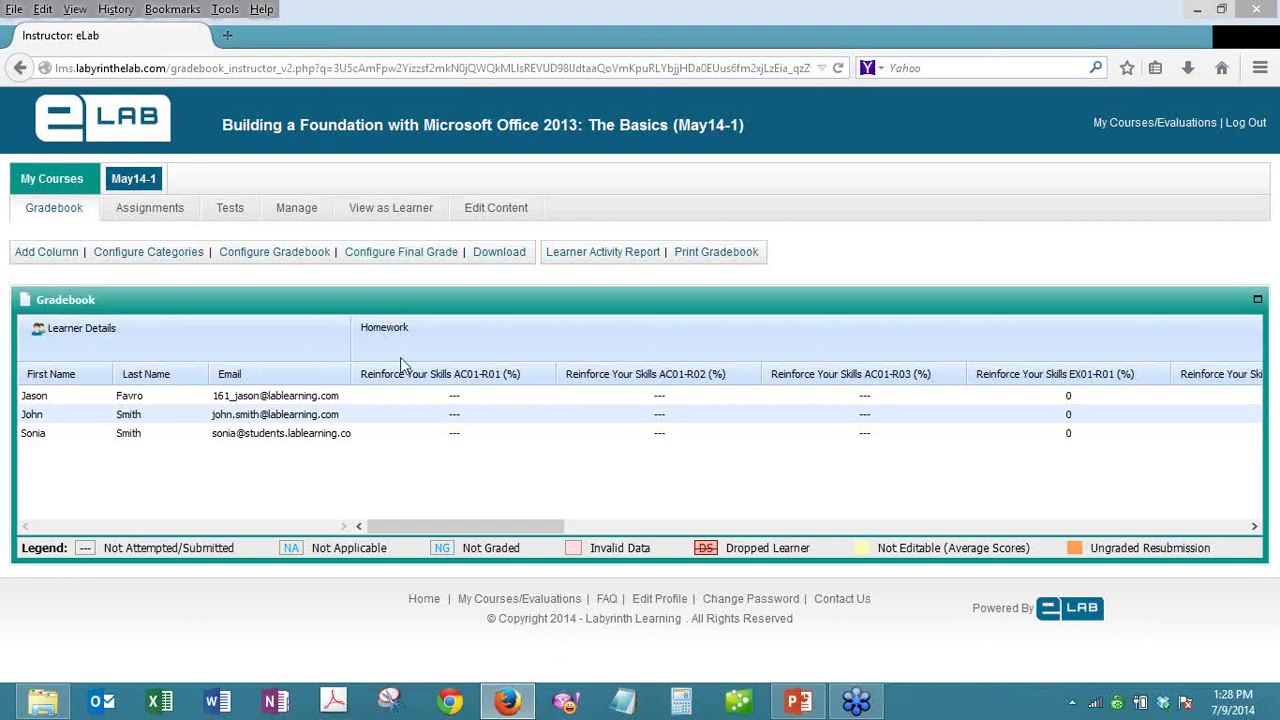
pyautogui.moveTo(459, 524); pyautogui.dragTo(1258, 546)
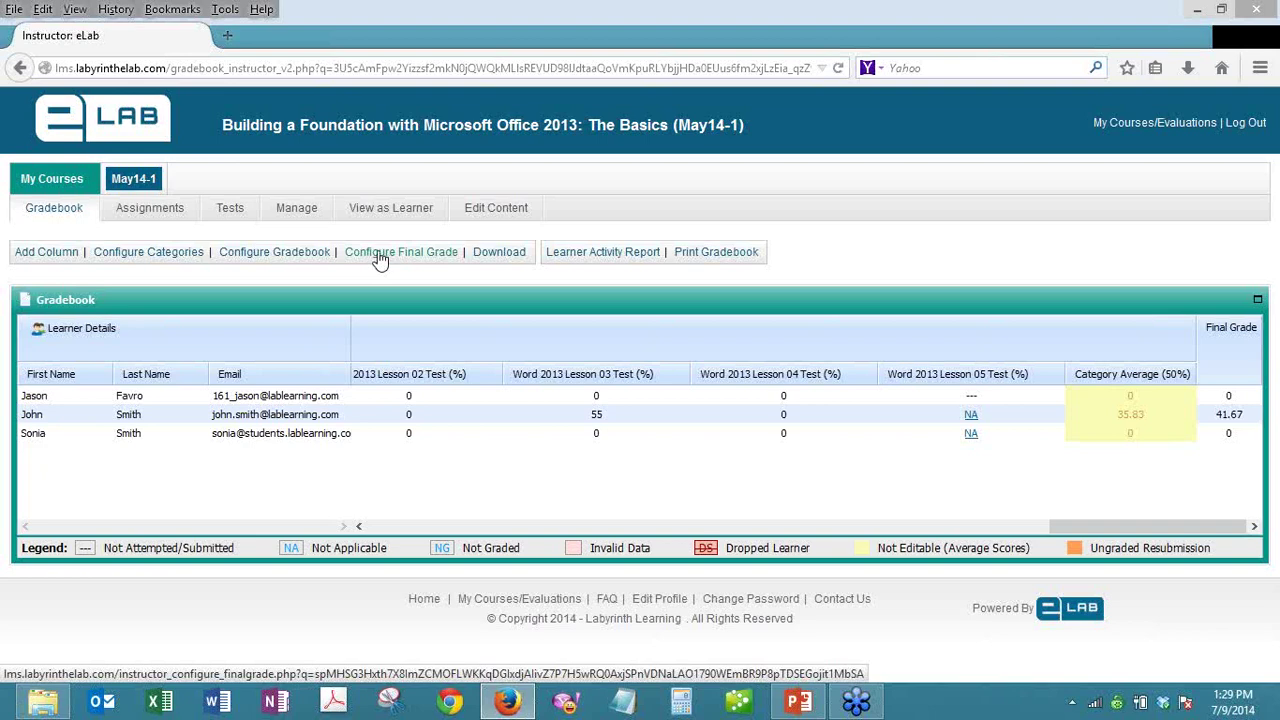
pyautogui.click(380, 258)
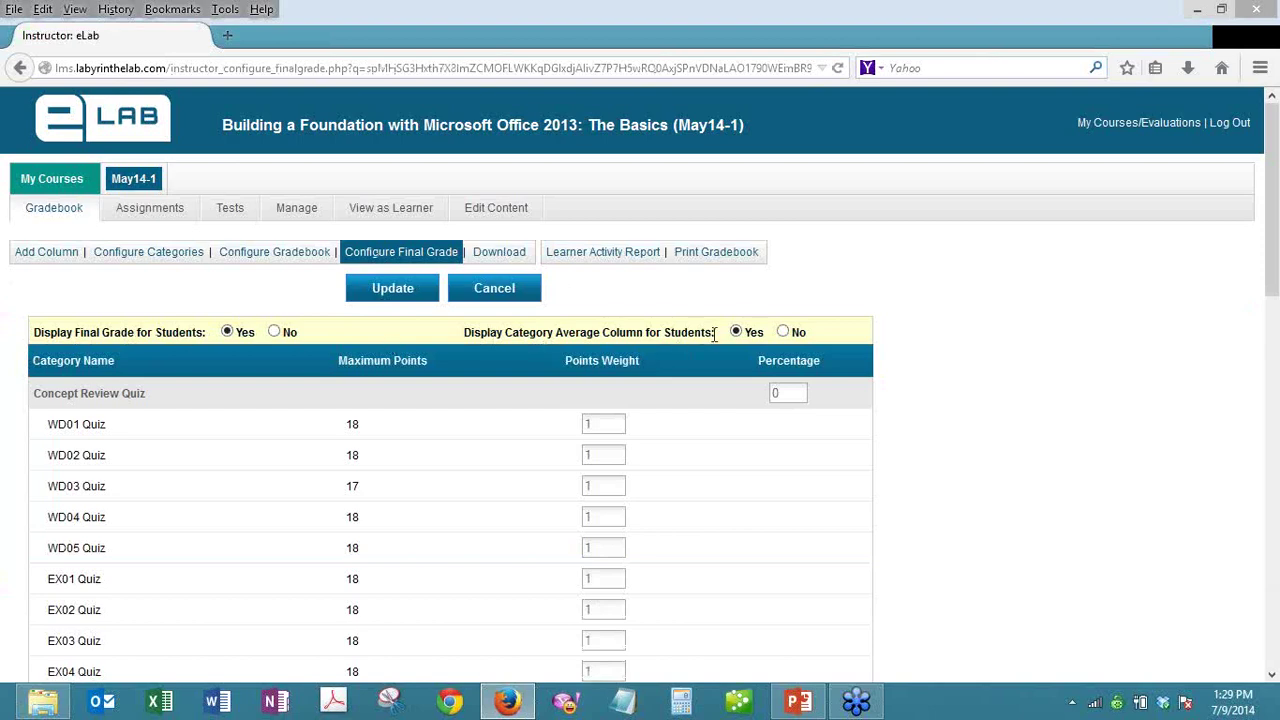
pyautogui.click(274, 332)
pyautogui.click(784, 331)
pyautogui.click(385, 296)
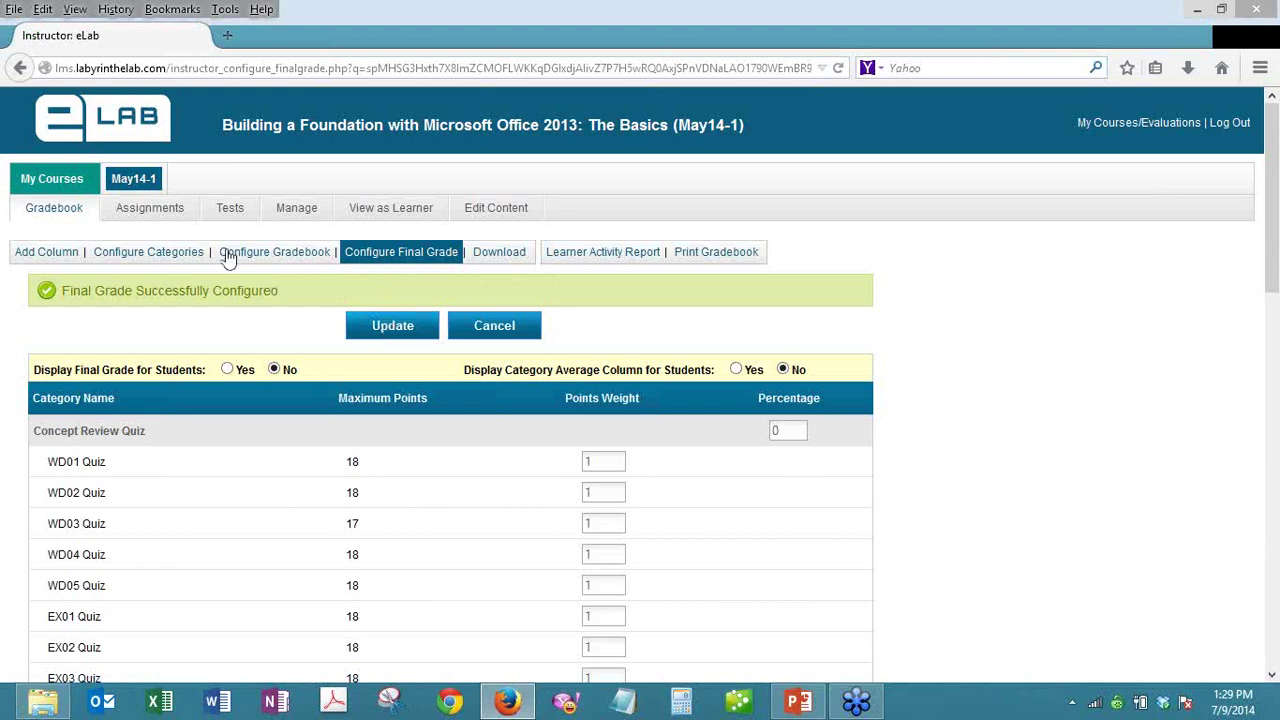
# - Check the final grade columns in the instructor gradebook, then compare them with the learner's grades page for May14-1 and close the learner view
pyautogui.click(70, 216)
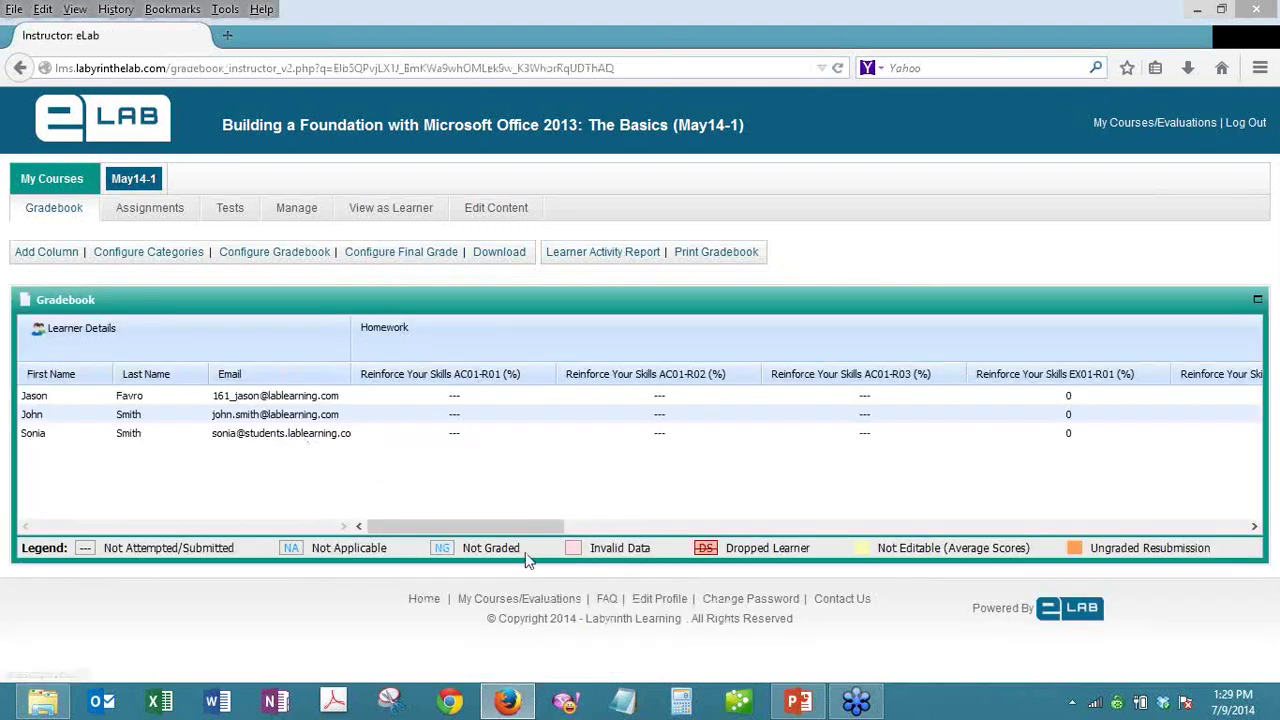
pyautogui.moveTo(527, 526); pyautogui.dragTo(1249, 514)
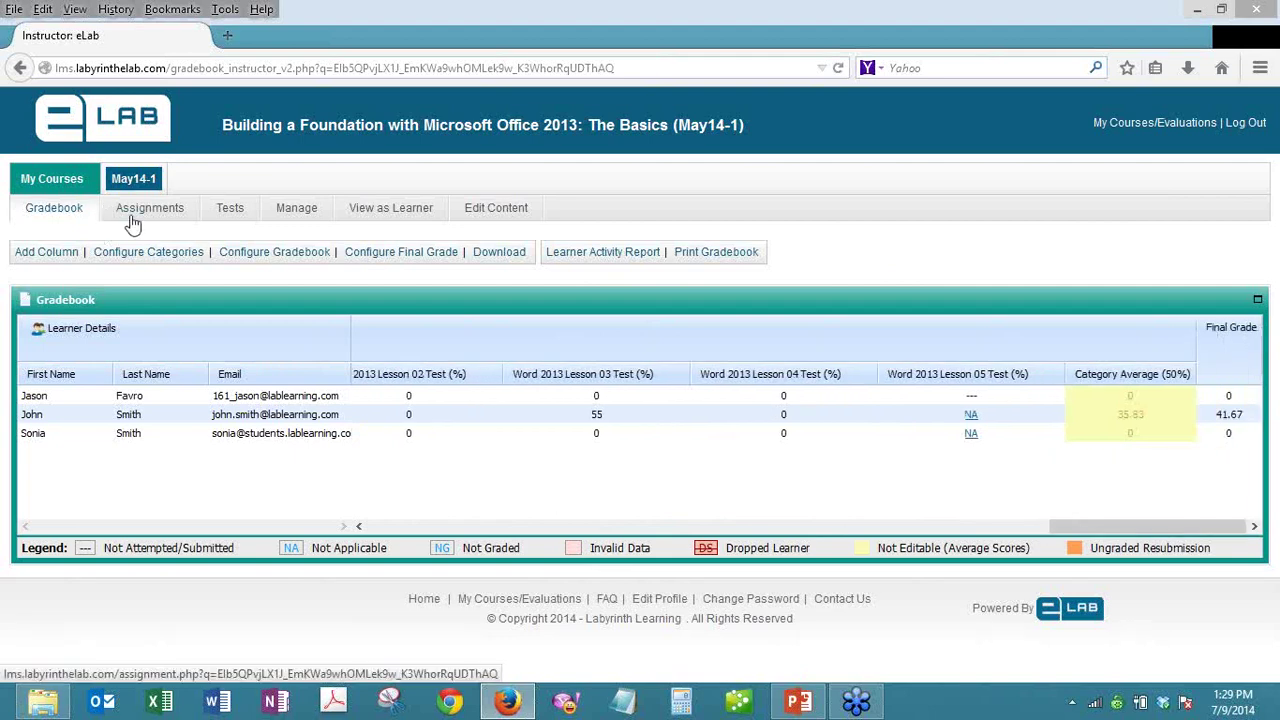
pyautogui.click(393, 213)
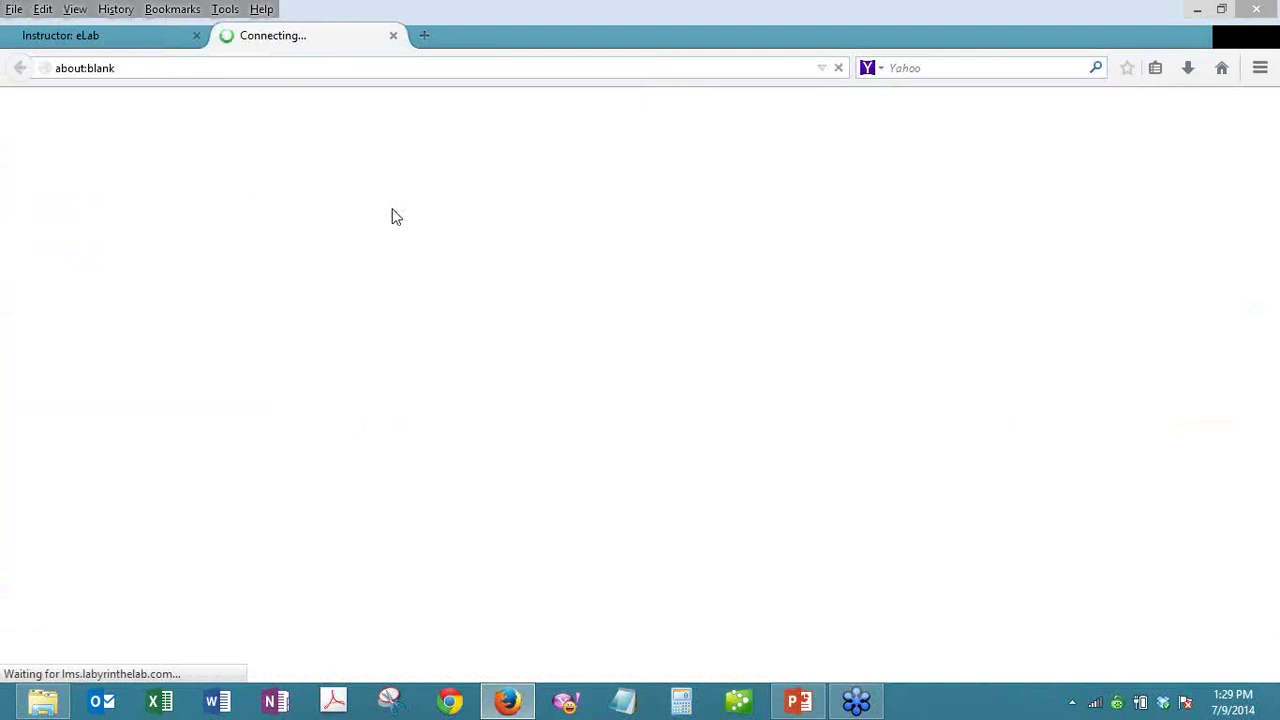
pyautogui.scroll(-10, 394, 206)
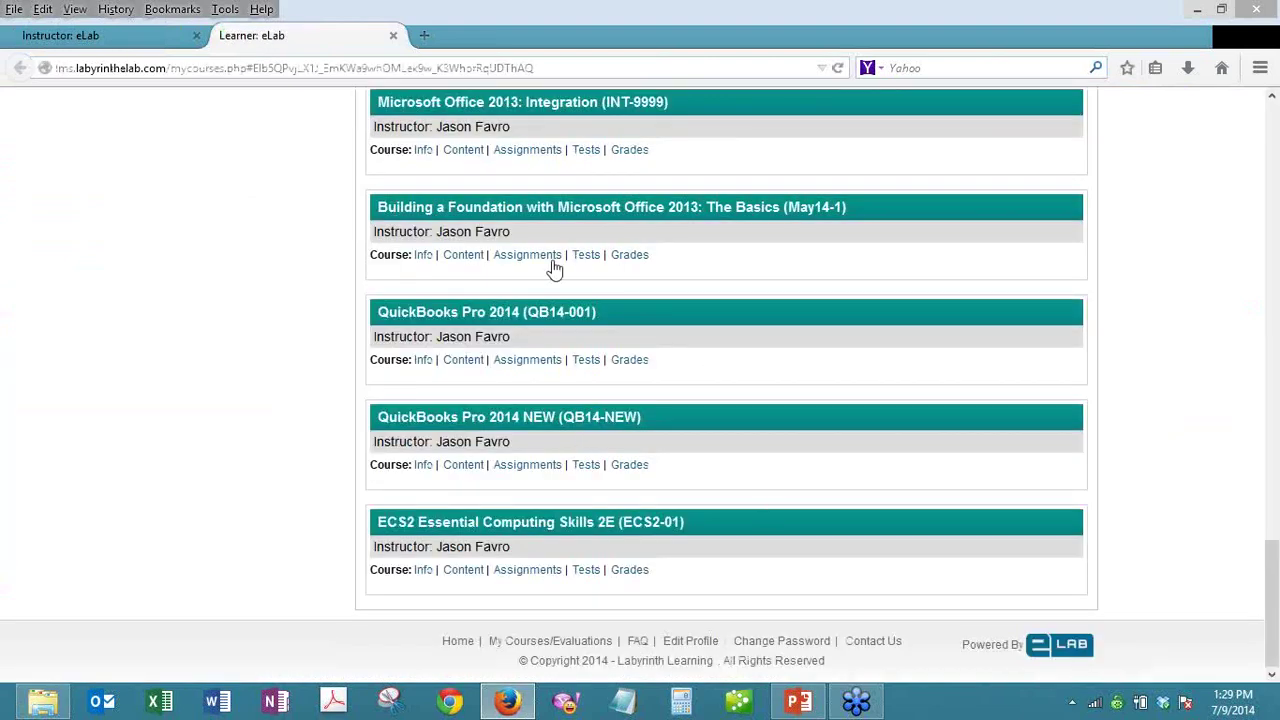
pyautogui.click(631, 257)
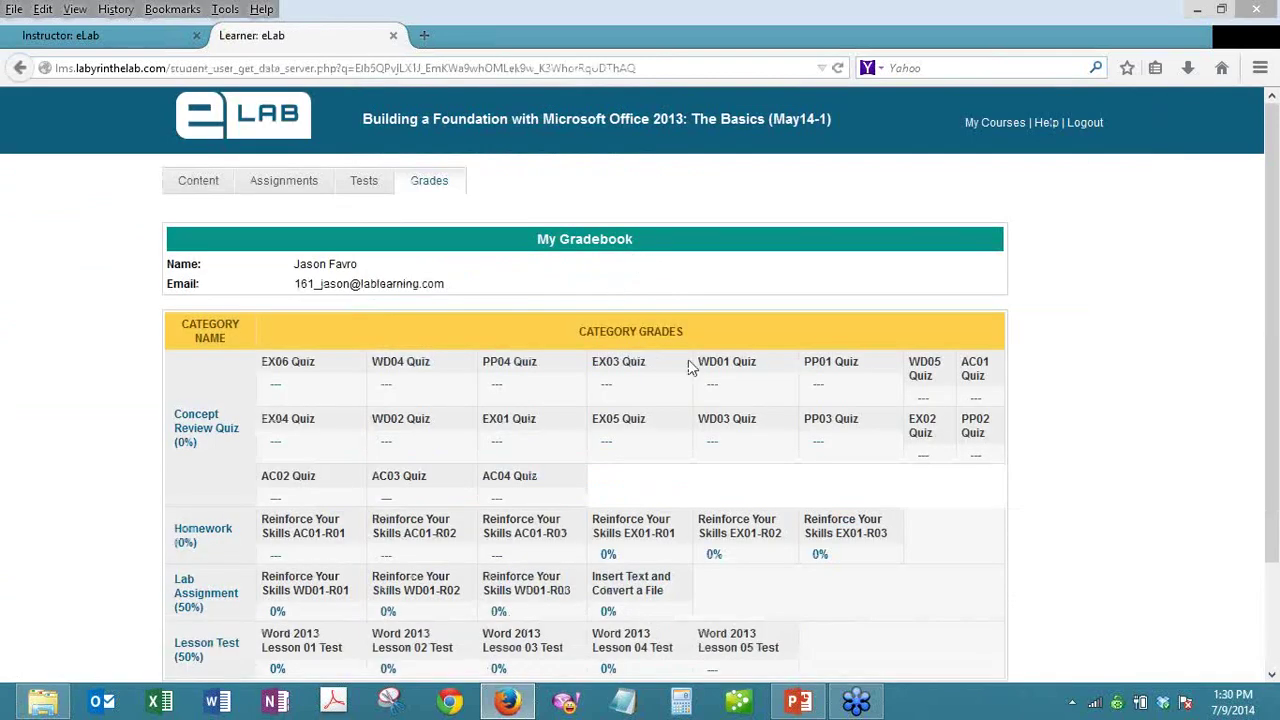
pyautogui.scroll(-2, 804, 346)
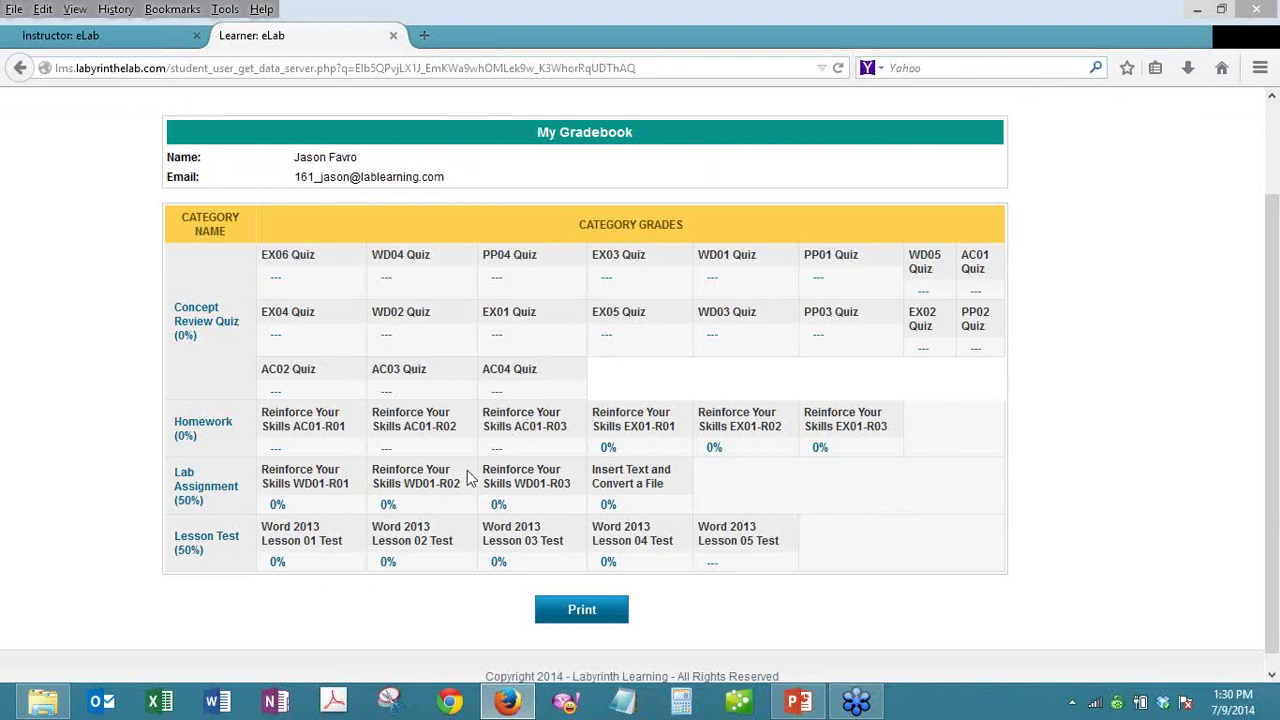
pyautogui.scroll(3, 360, 195)
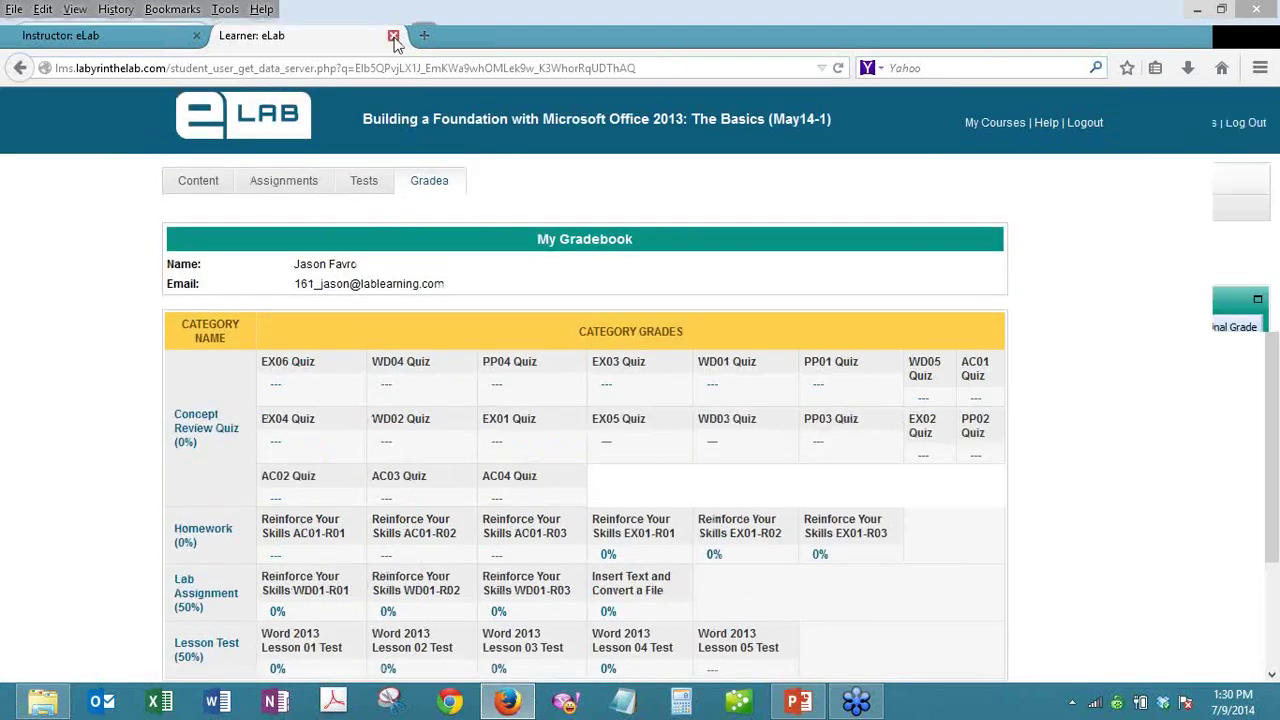
pyautogui.click(393, 36)
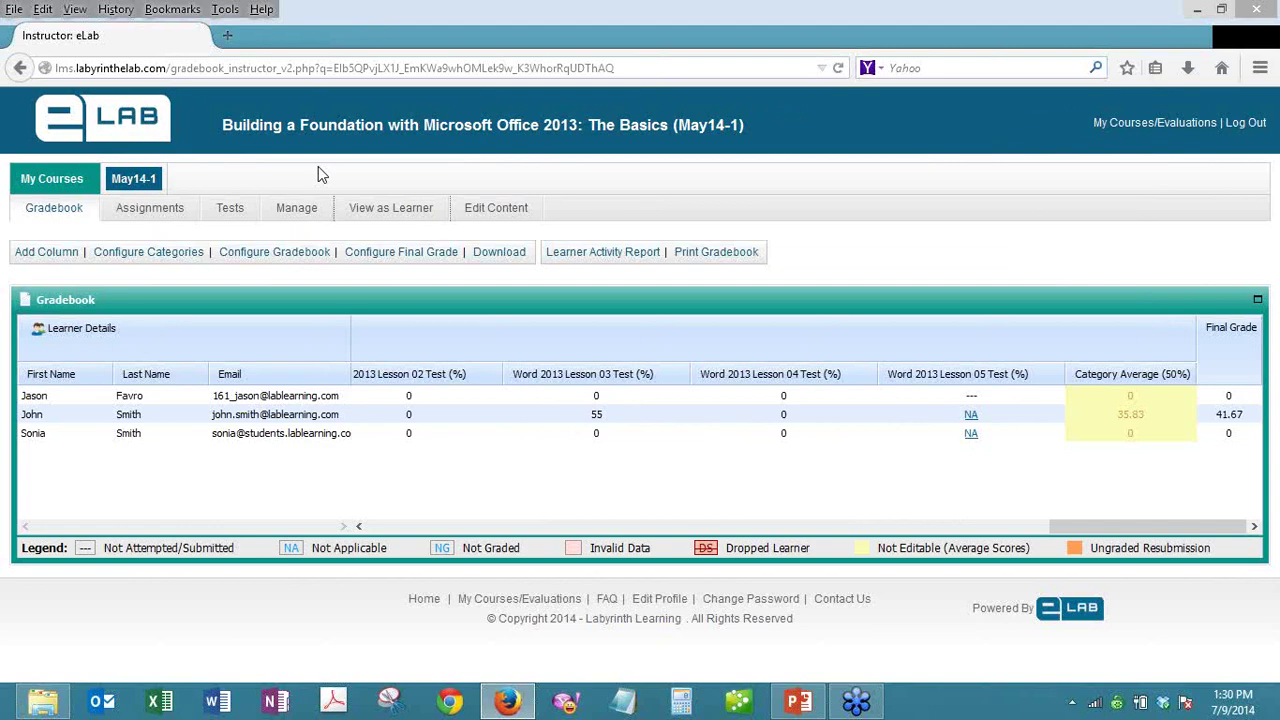
# - Examine the gradebook settings of a new assignment, including the Attempt Used options, and cancel without saving it
pyautogui.click(148, 212)
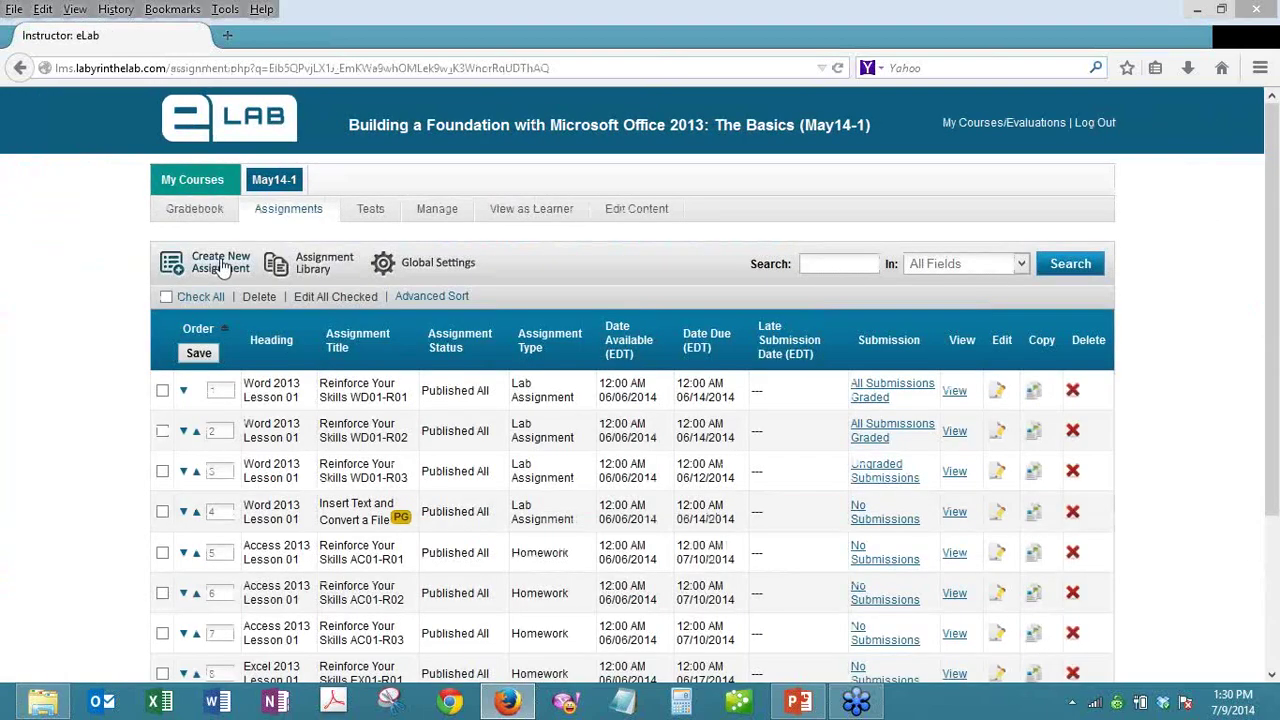
pyautogui.click(218, 263)
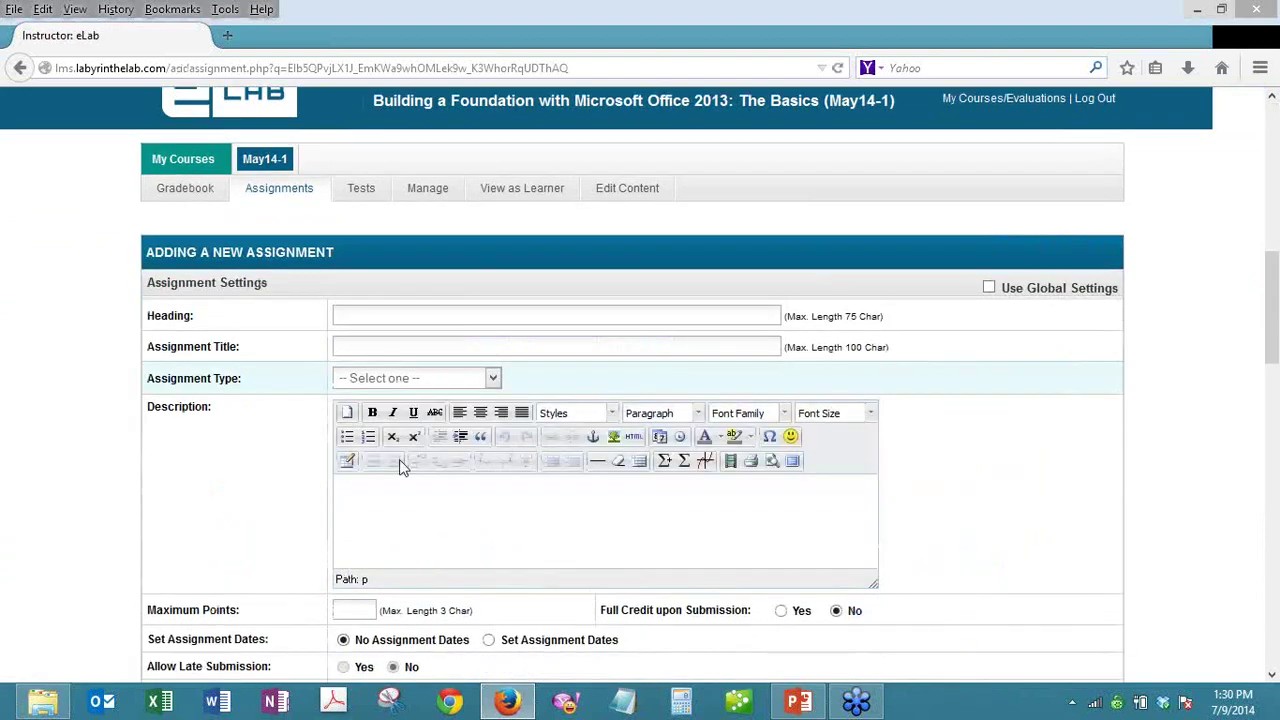
pyautogui.scroll(-10, 400, 465)
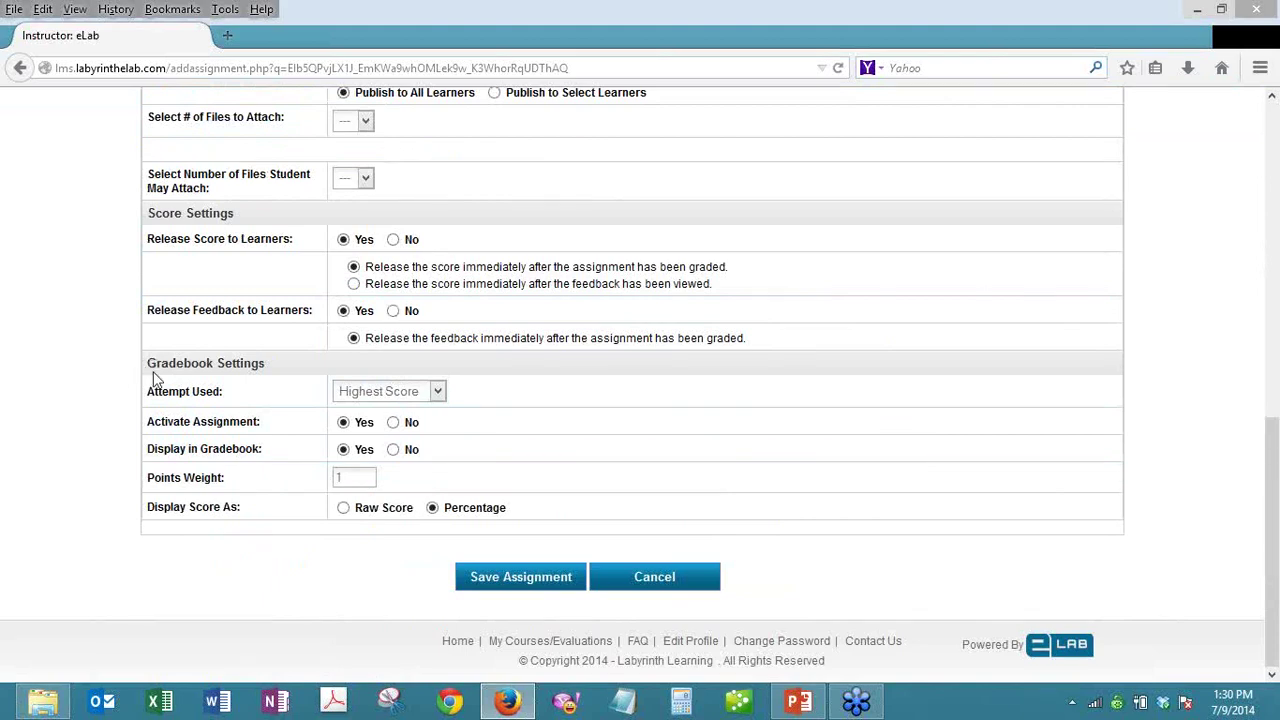
pyautogui.click(439, 393)
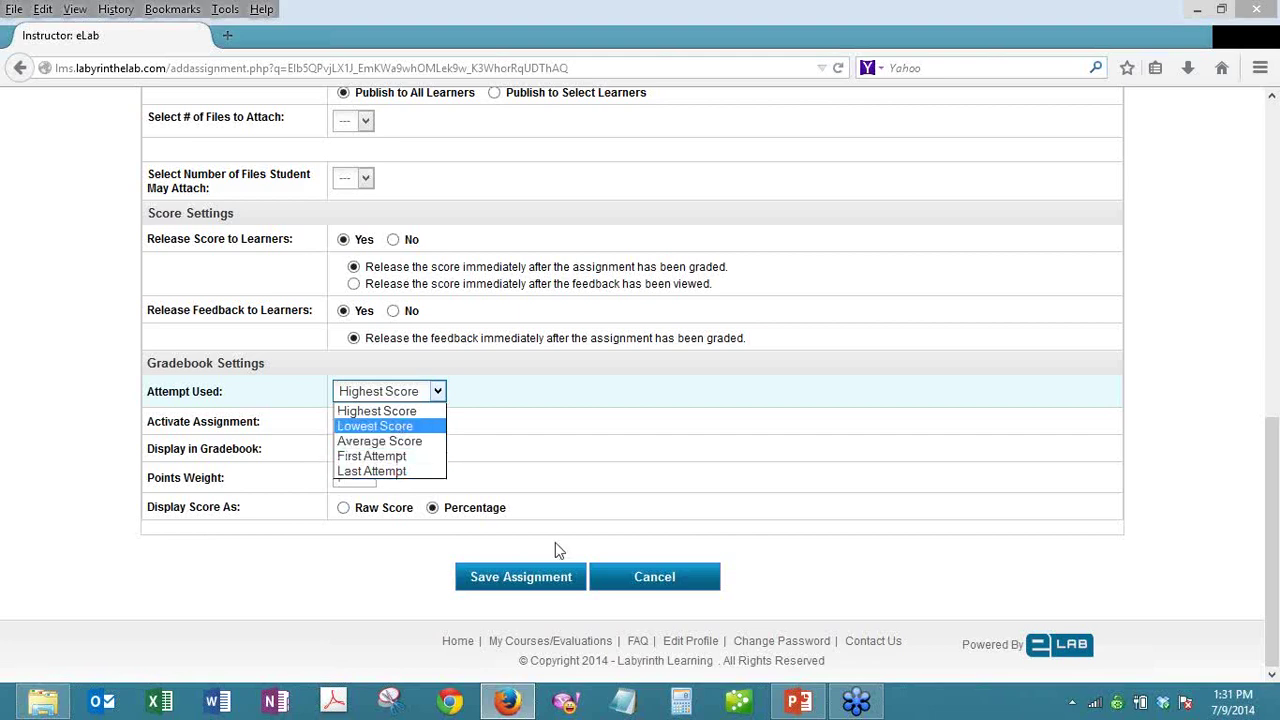
pyautogui.click(667, 580)
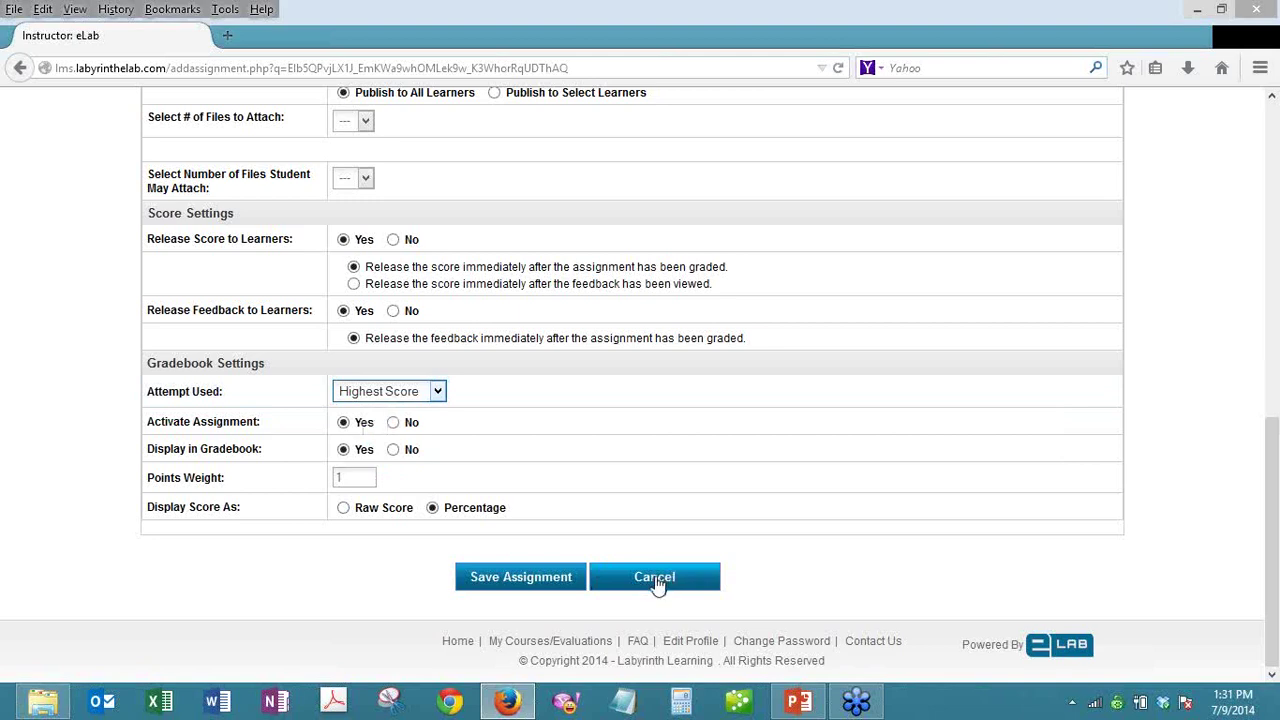
pyautogui.click(654, 572)
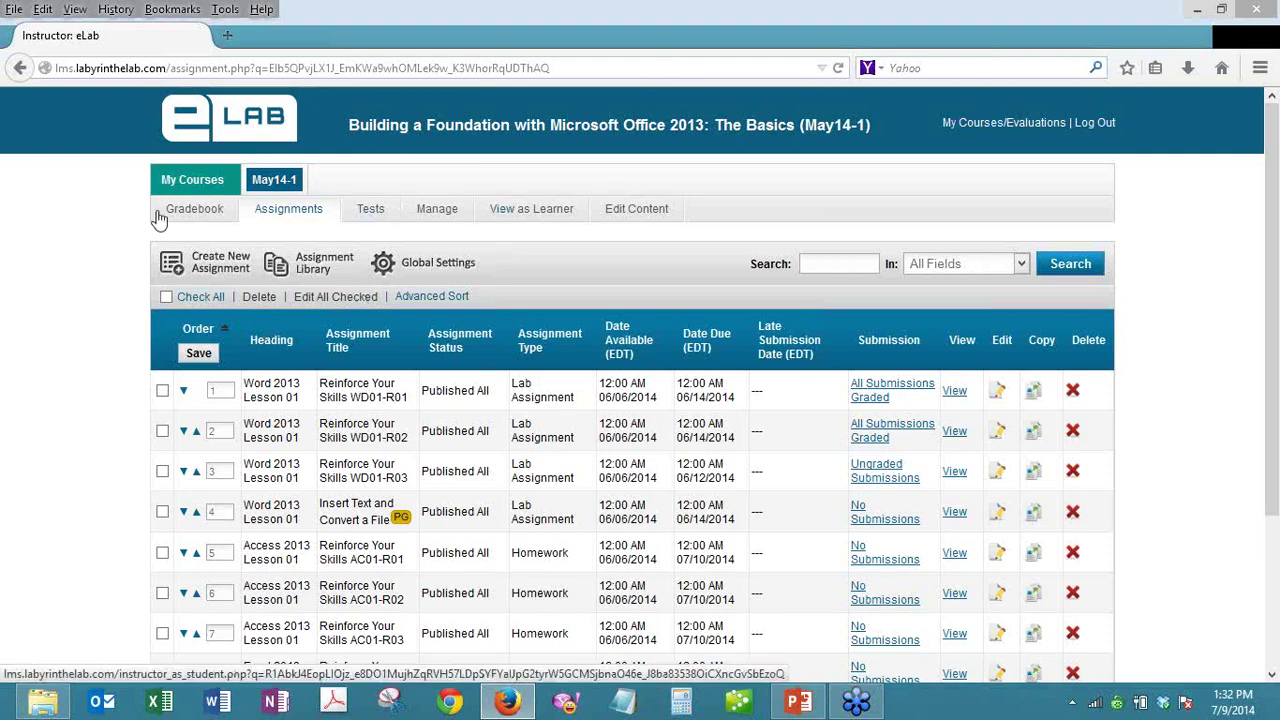
# - Look through the gradebook's final grade, Lesson Test and Lab Assignment columns for the learners' scores and color-coded cells
pyautogui.click(190, 214)
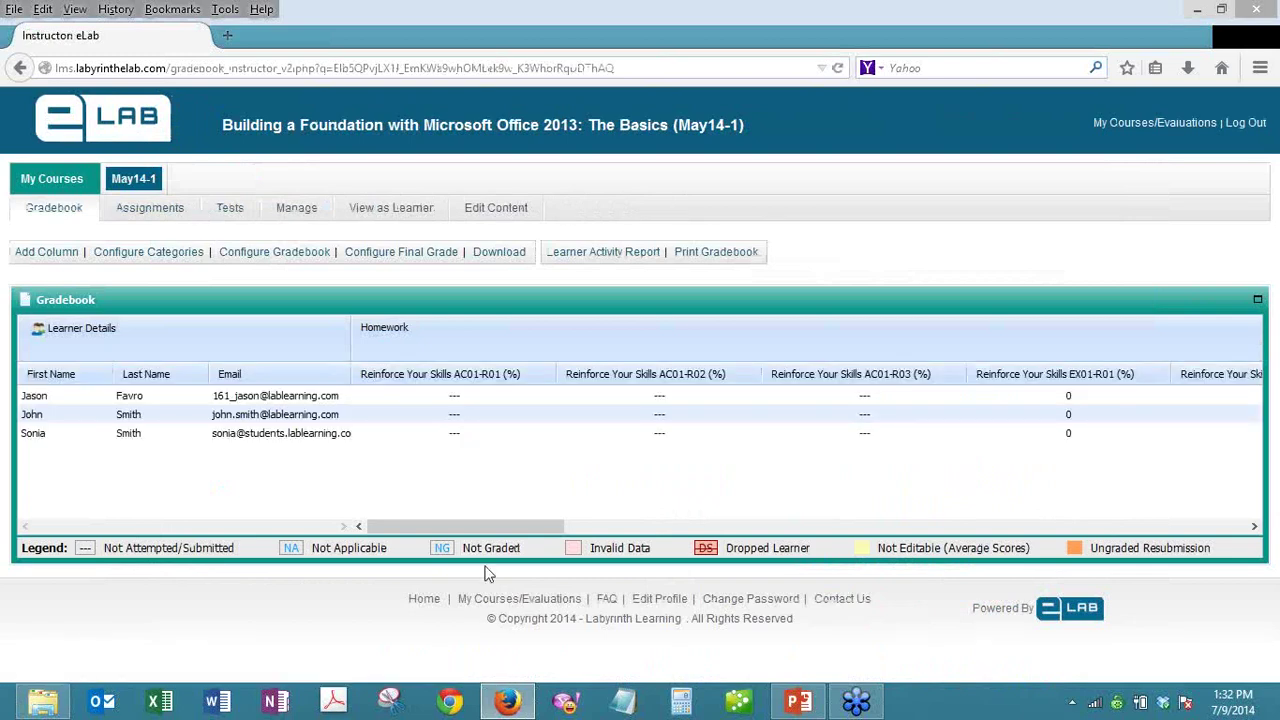
pyautogui.moveTo(475, 530); pyautogui.dragTo(1198, 574)
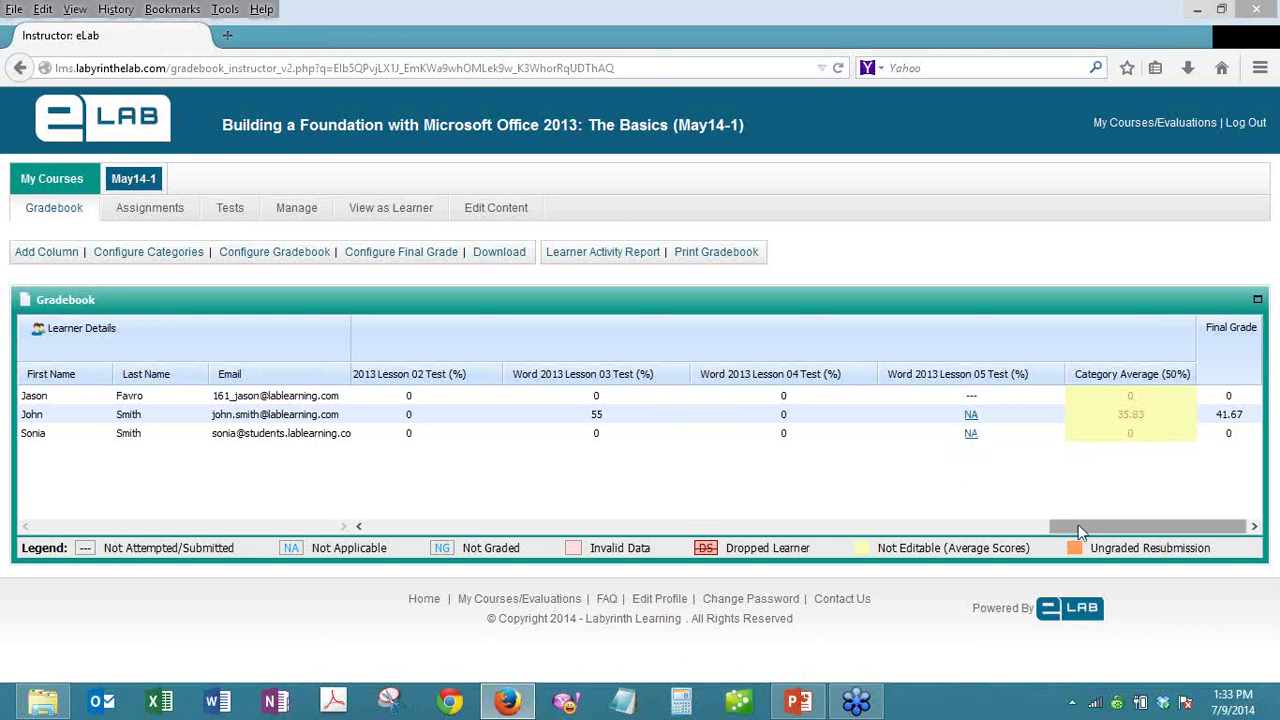
pyautogui.moveTo(1078, 530); pyautogui.dragTo(988, 530)
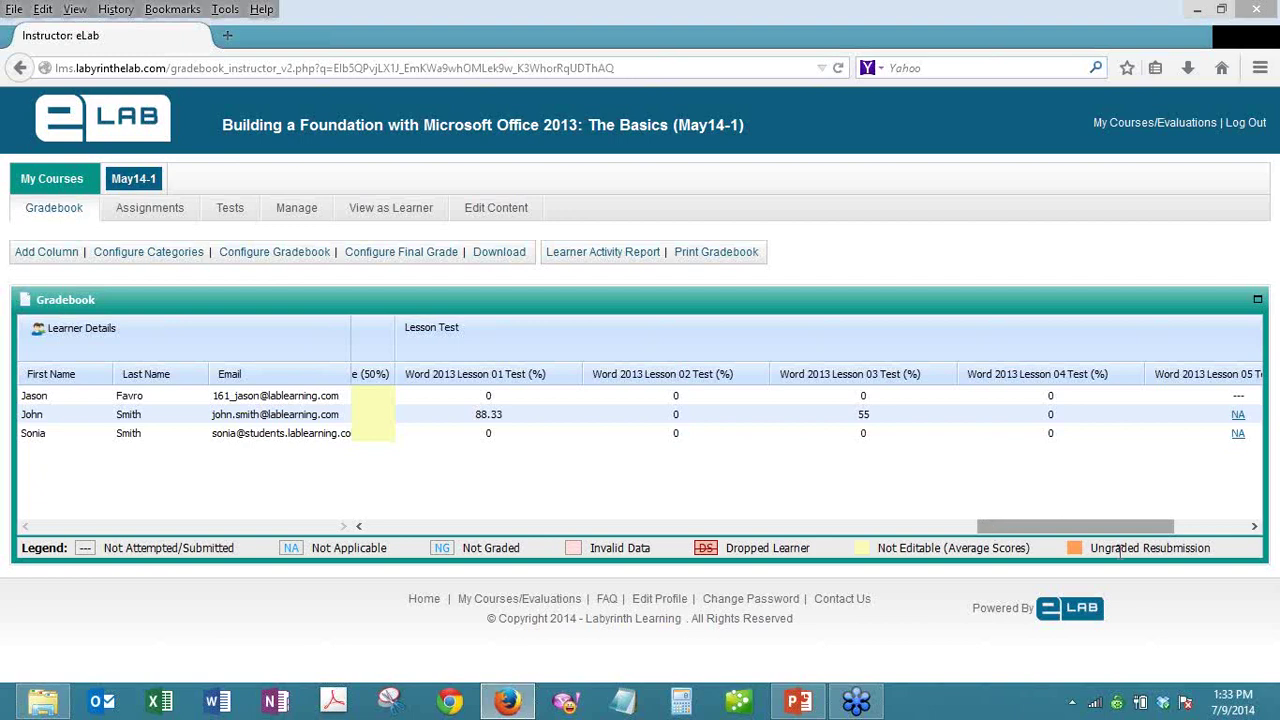
pyautogui.moveTo(1091, 526); pyautogui.dragTo(1000, 540)
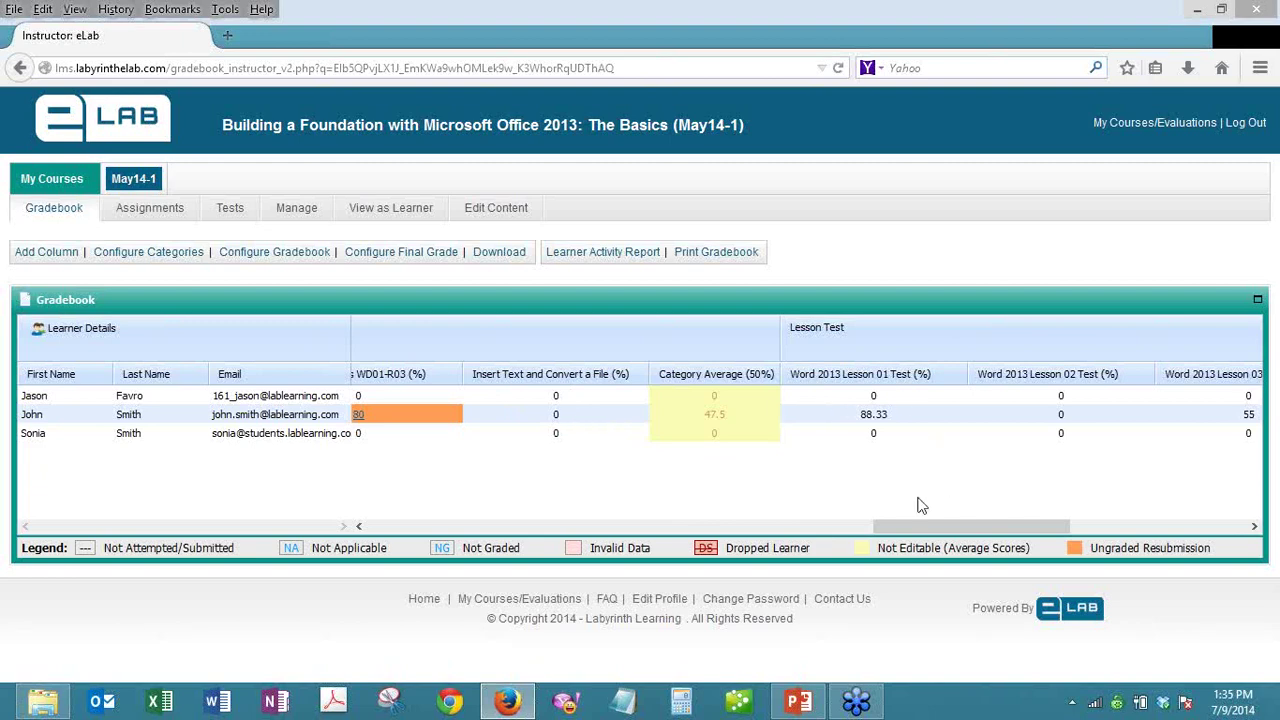
# - Review the gradebook's category average and final grade columns, and select the course code in the May14-1 course link information
pyautogui.moveTo(924, 523); pyautogui.dragTo(1113, 530)
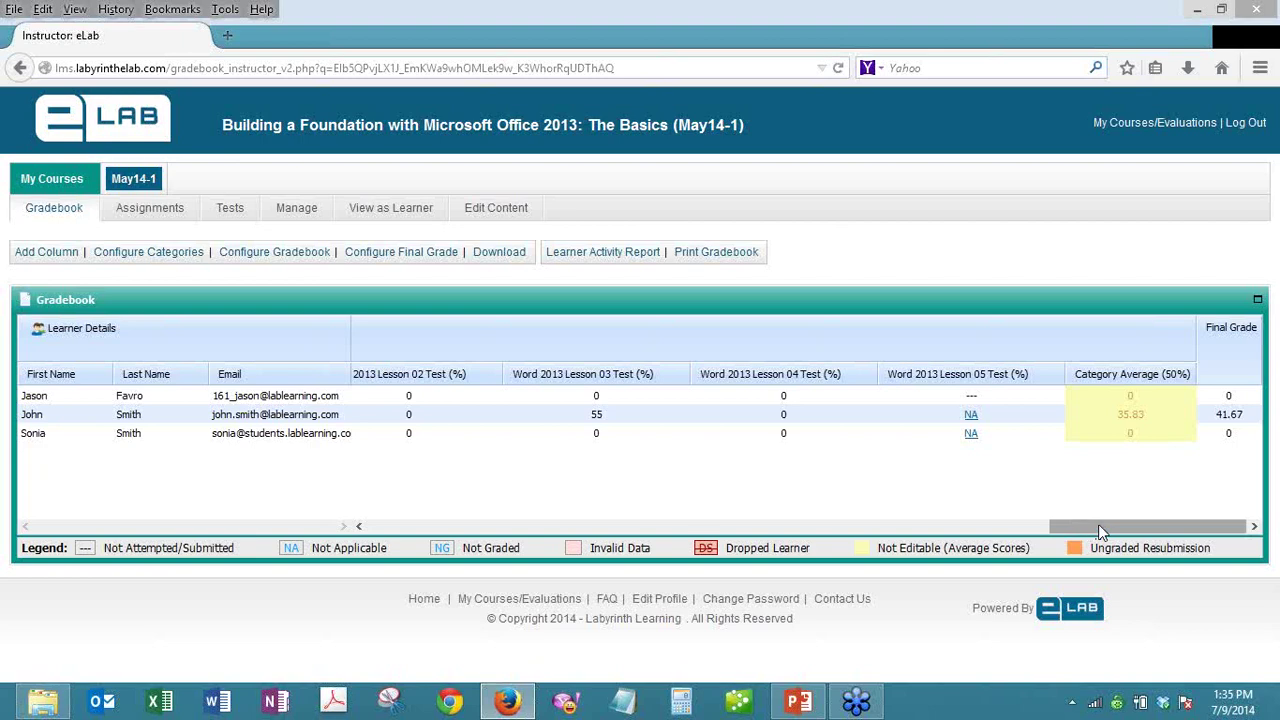
pyautogui.moveTo(1098, 524); pyautogui.dragTo(859, 548)
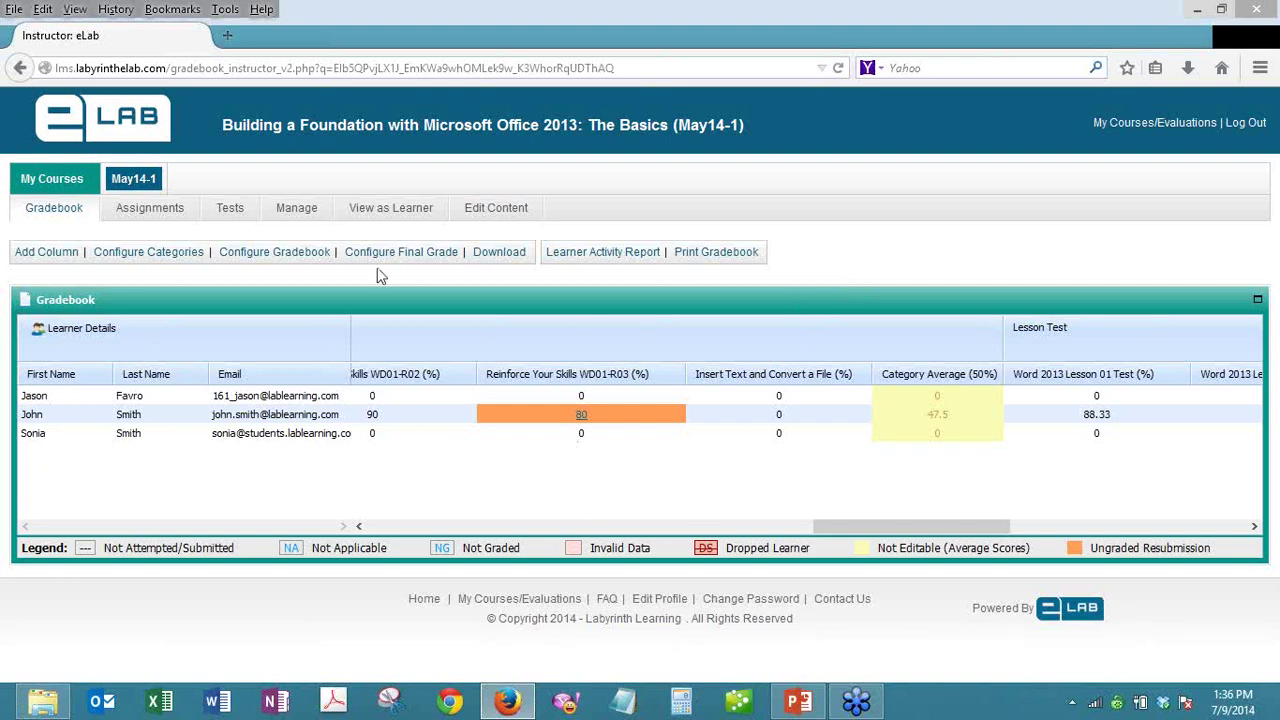
pyautogui.click(297, 214)
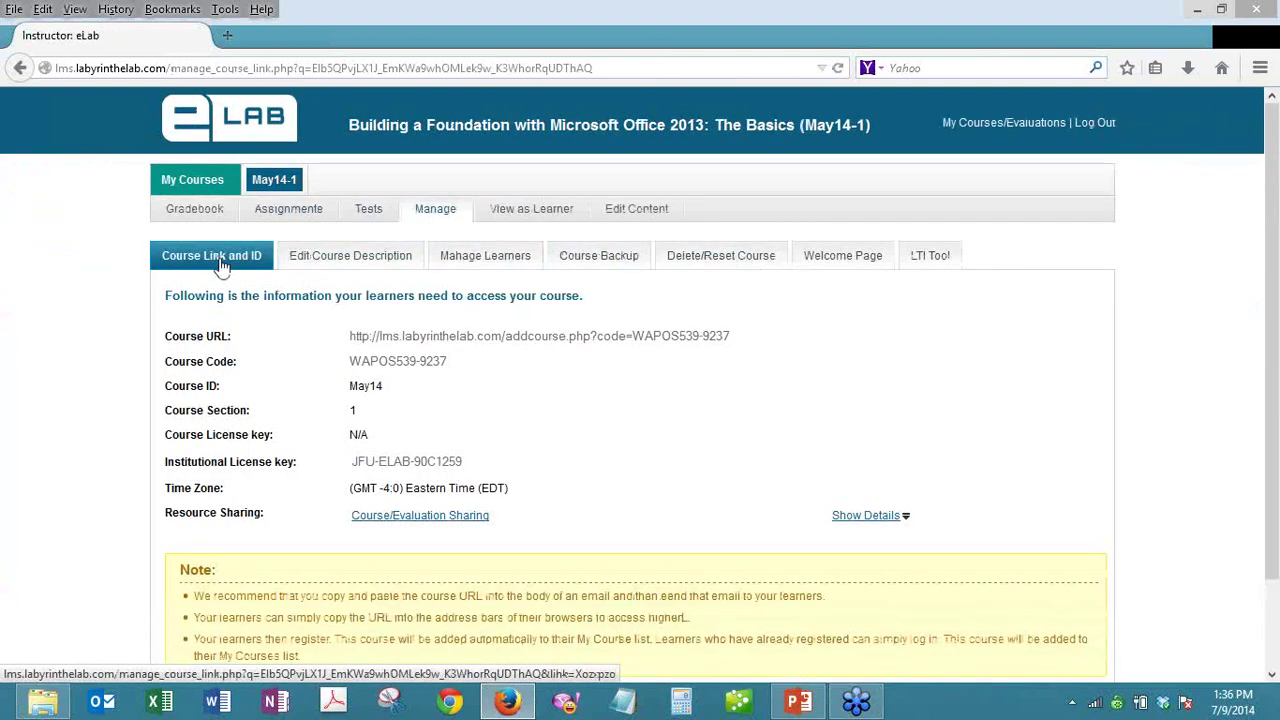
pyautogui.tripleClick(443, 364)
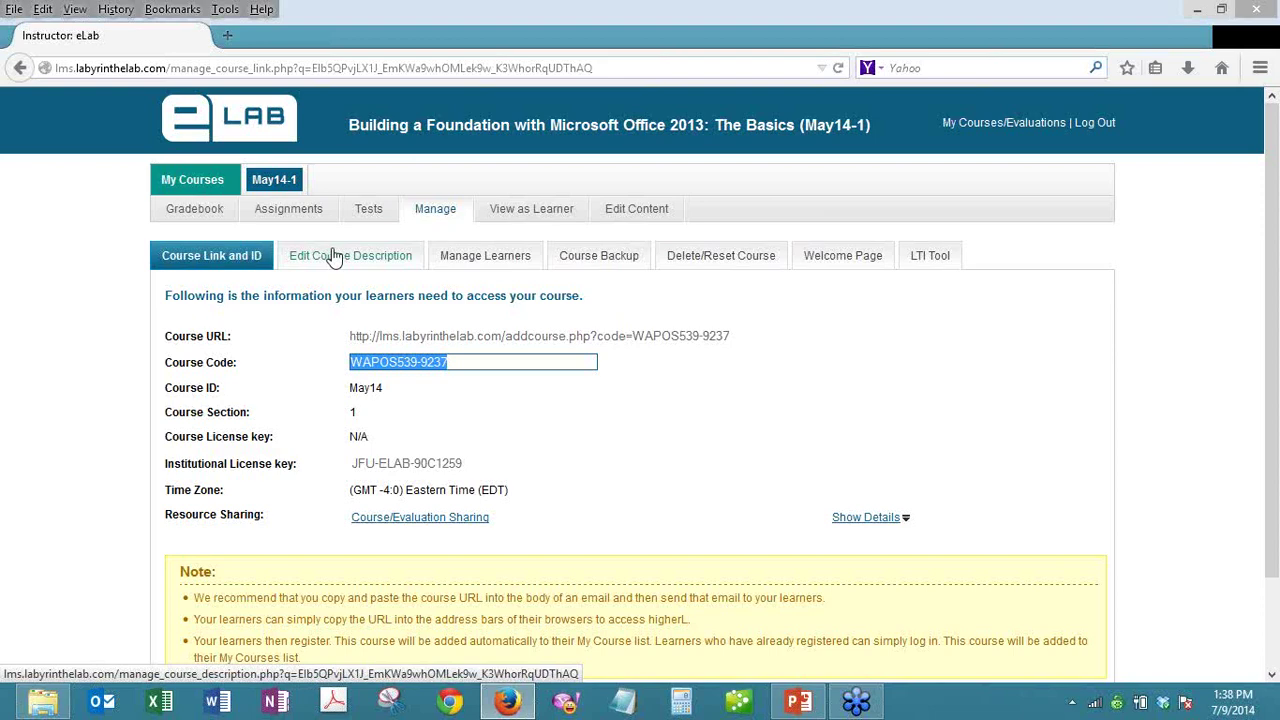
# - Configure the gradebook's final grade so that both the final grade and the category average column are displayed for students, and update it
pyautogui.click(187, 218)
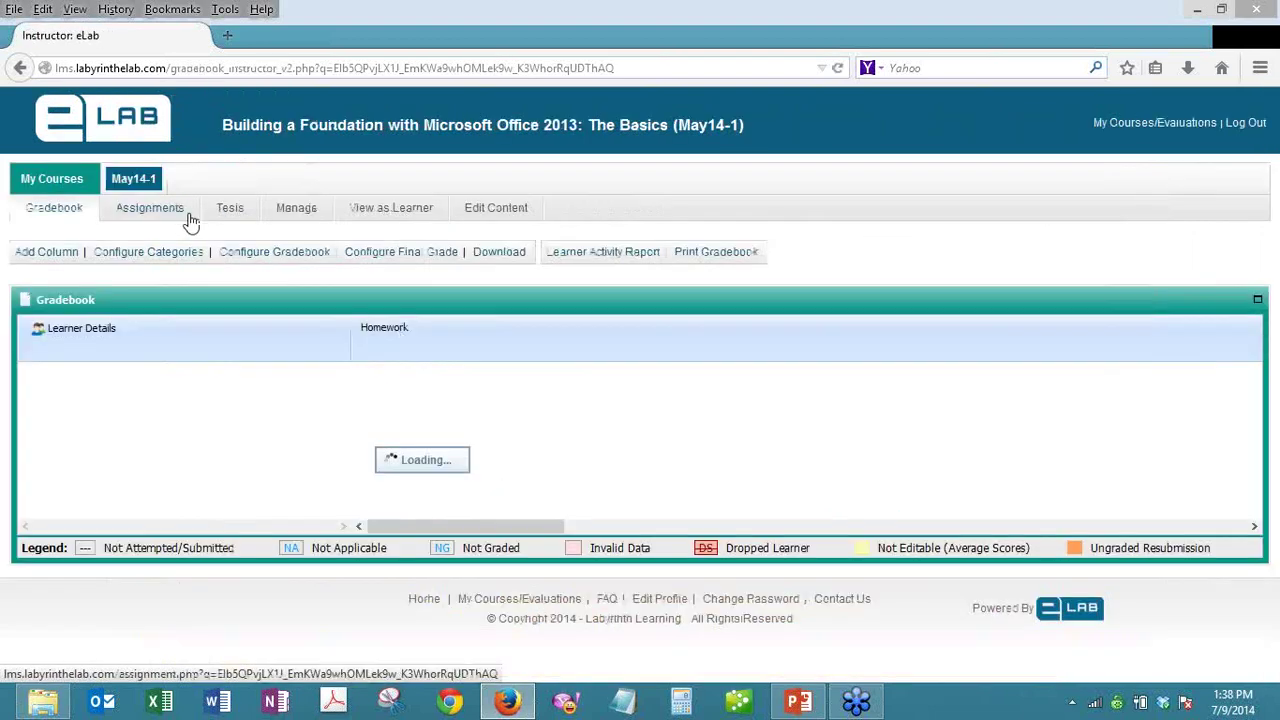
pyautogui.click(422, 258)
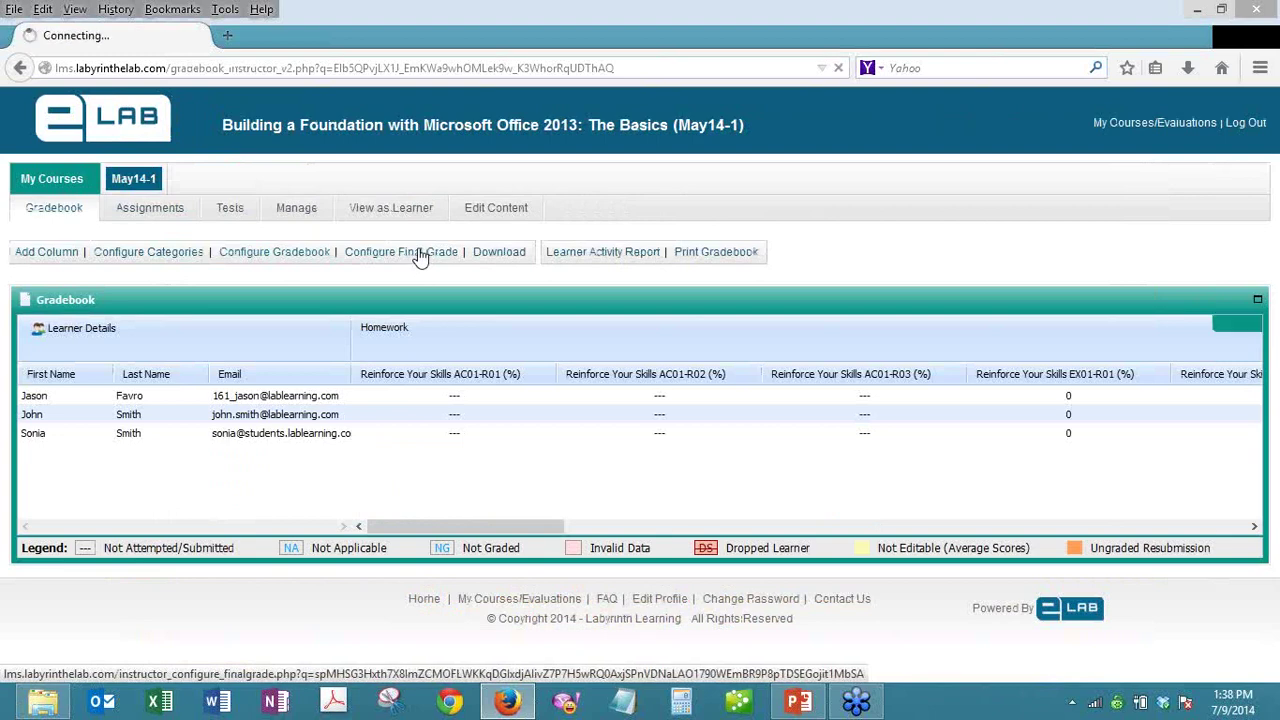
pyautogui.click(228, 332)
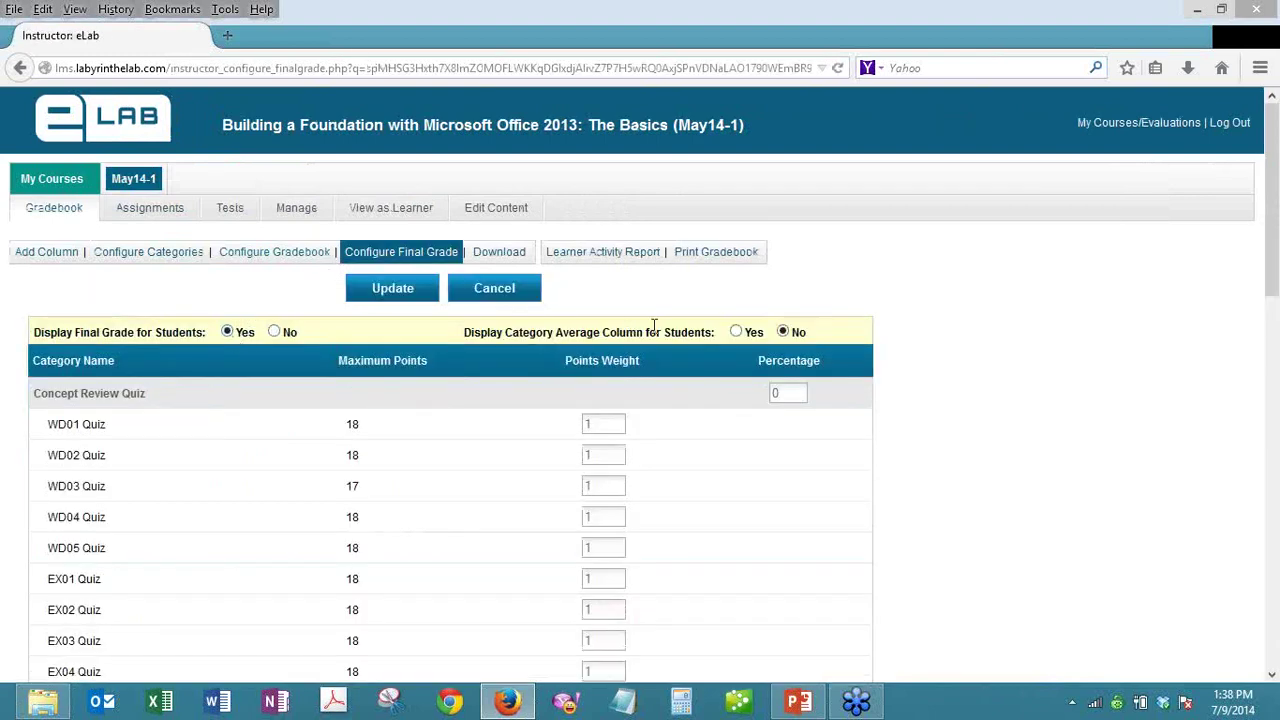
pyautogui.click(735, 332)
pyautogui.click(384, 289)
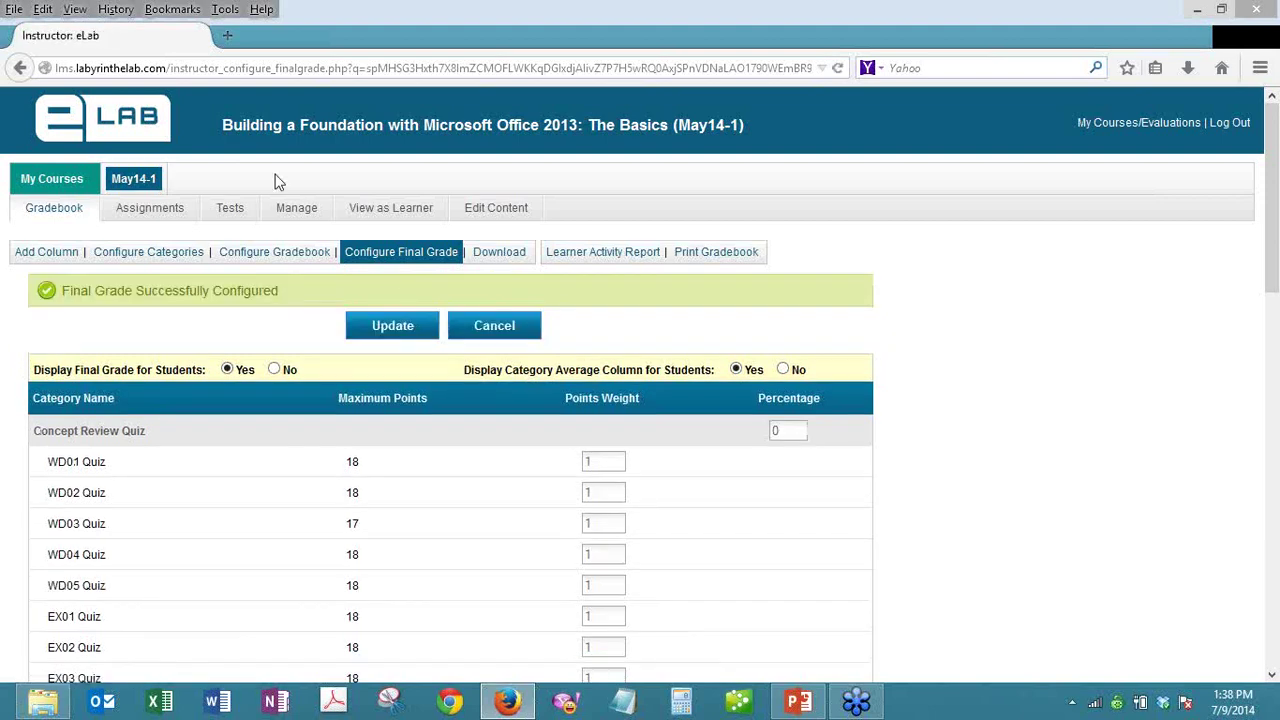
# - Check the category average column and final grade on the learner's May14-1 grades page, and close the learner view
pyautogui.click(368, 213)
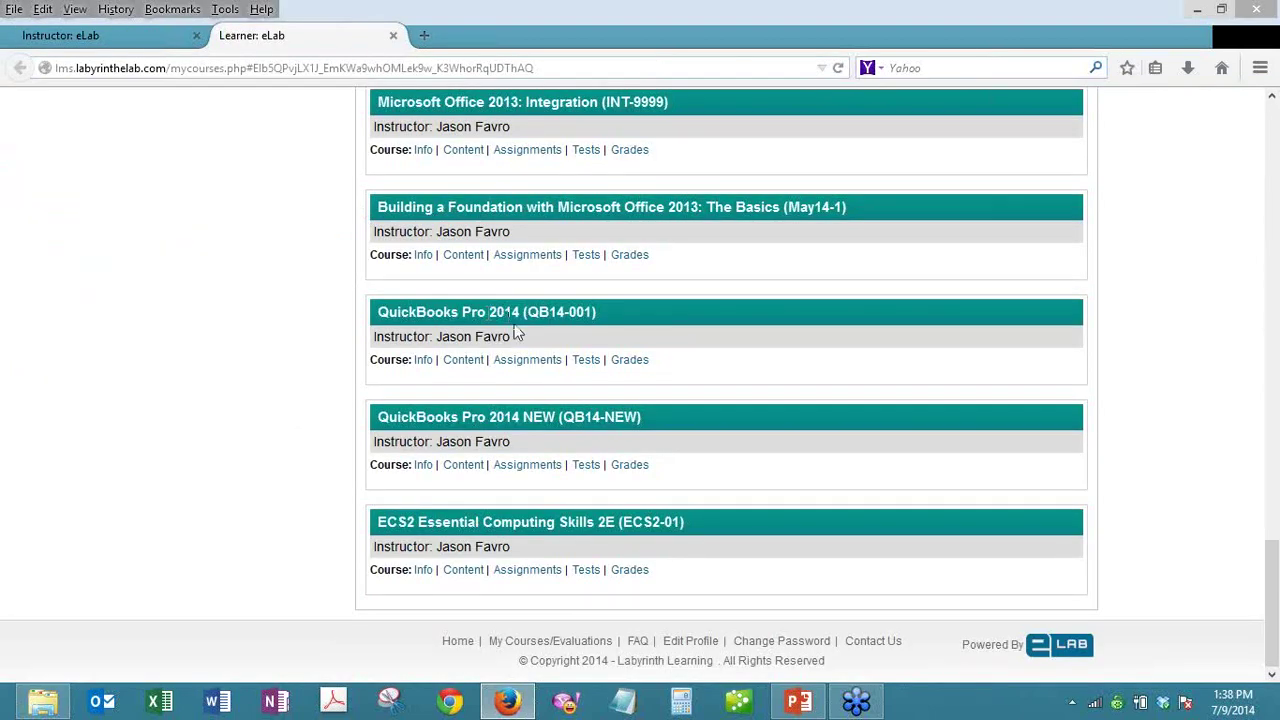
pyautogui.scroll(2, 517, 333)
pyautogui.click(640, 362)
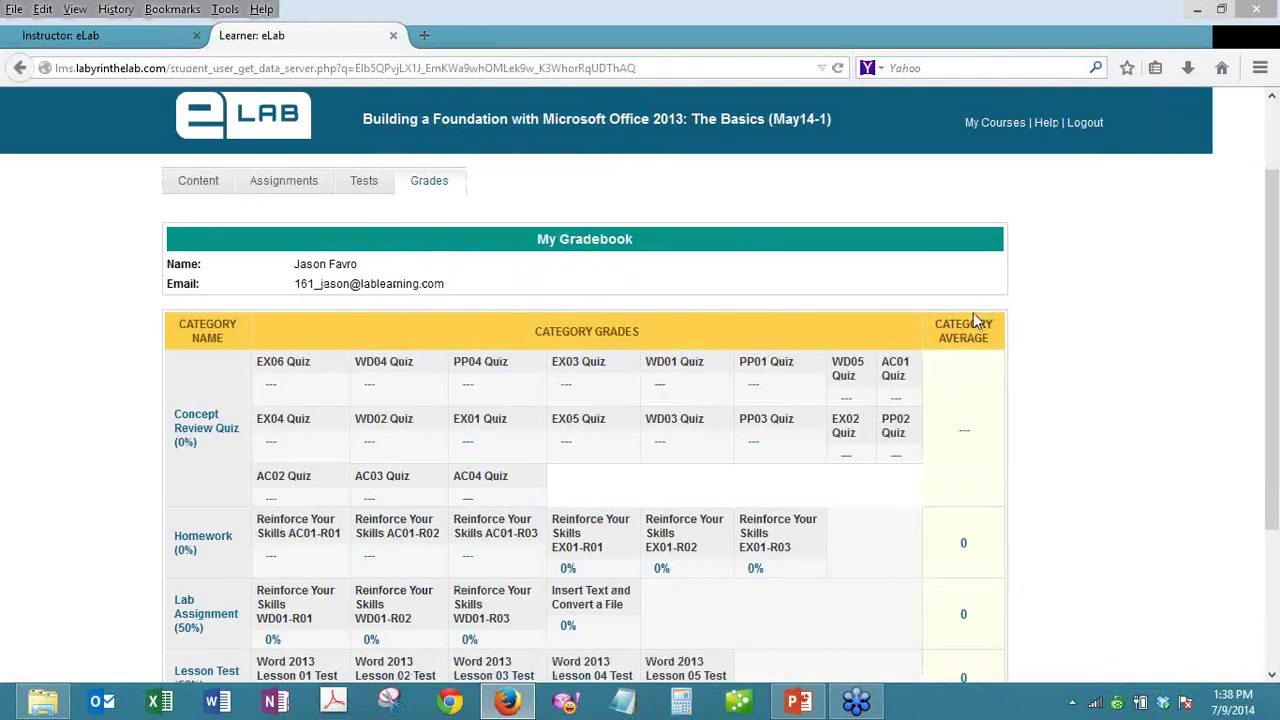
pyautogui.scroll(-2, 975, 320)
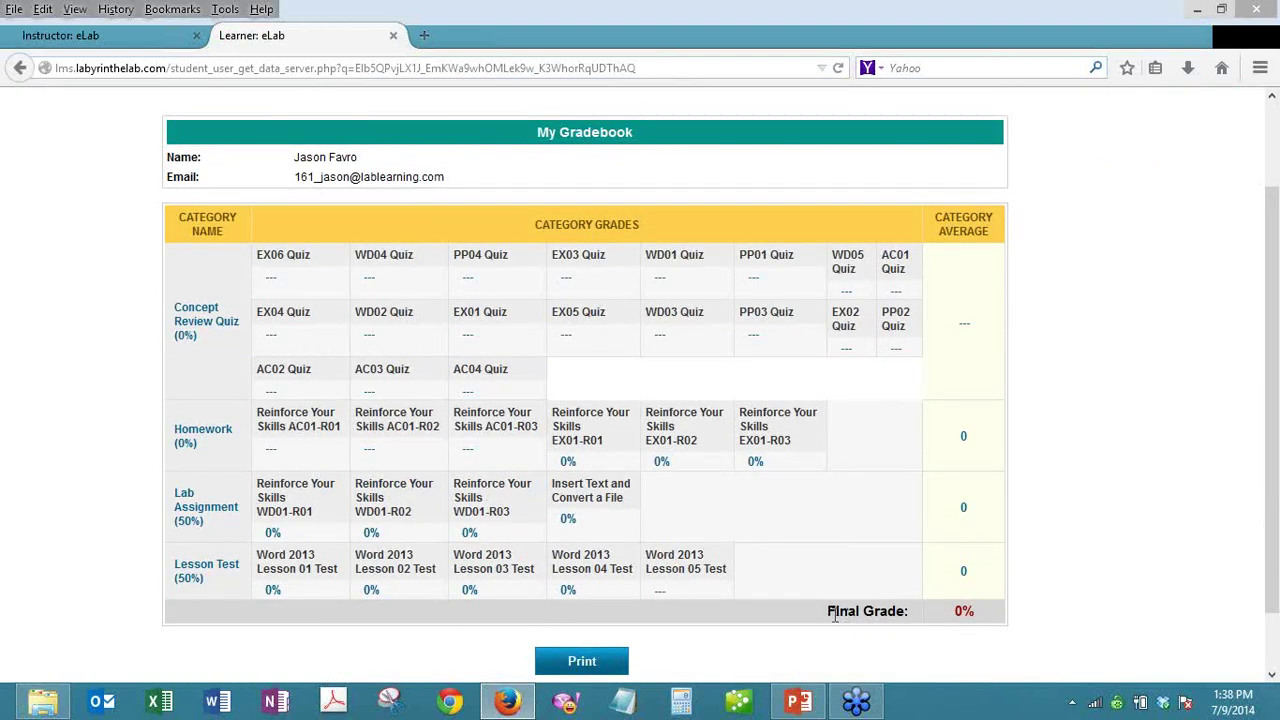
pyautogui.moveTo(827, 621); pyautogui.dragTo(903, 643)
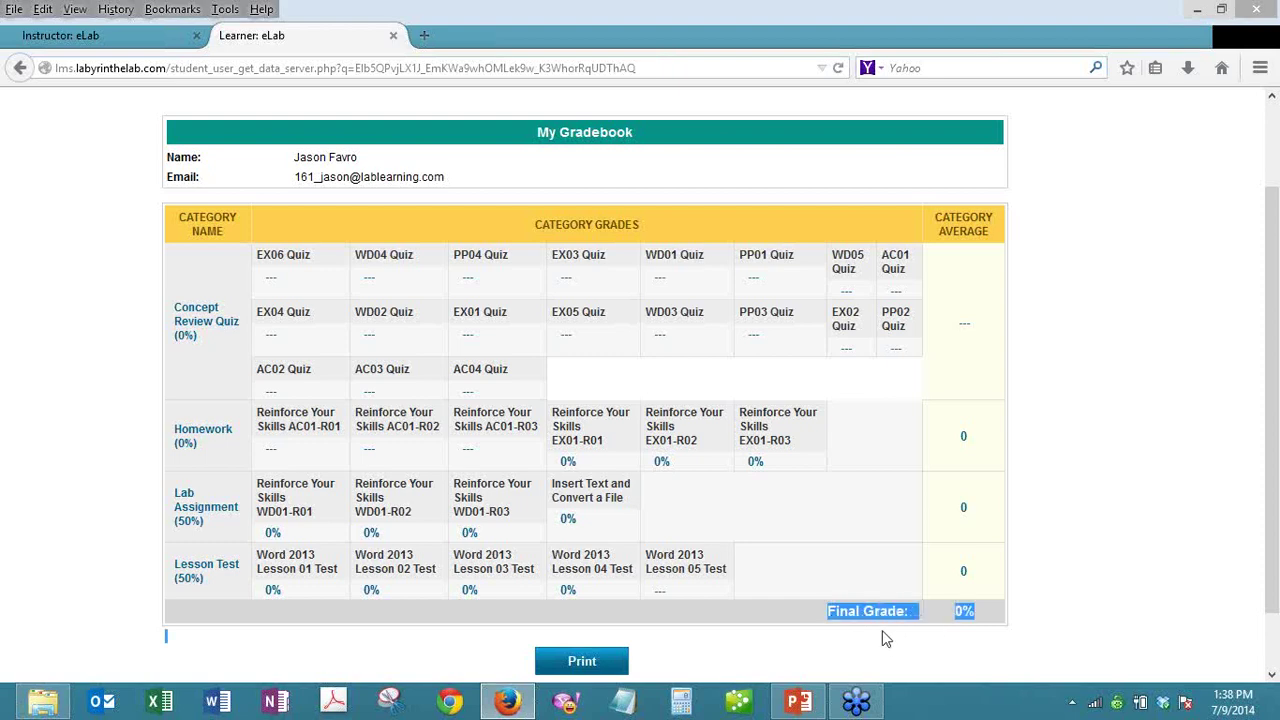
pyautogui.click(844, 626)
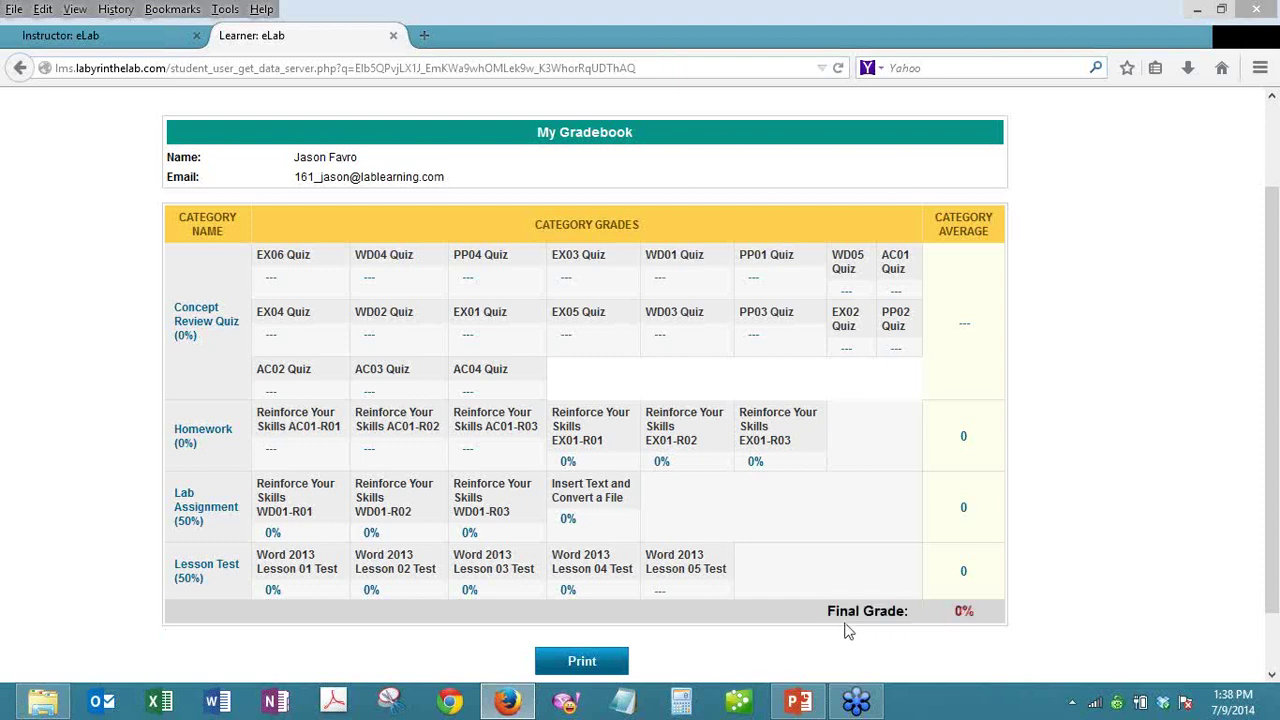
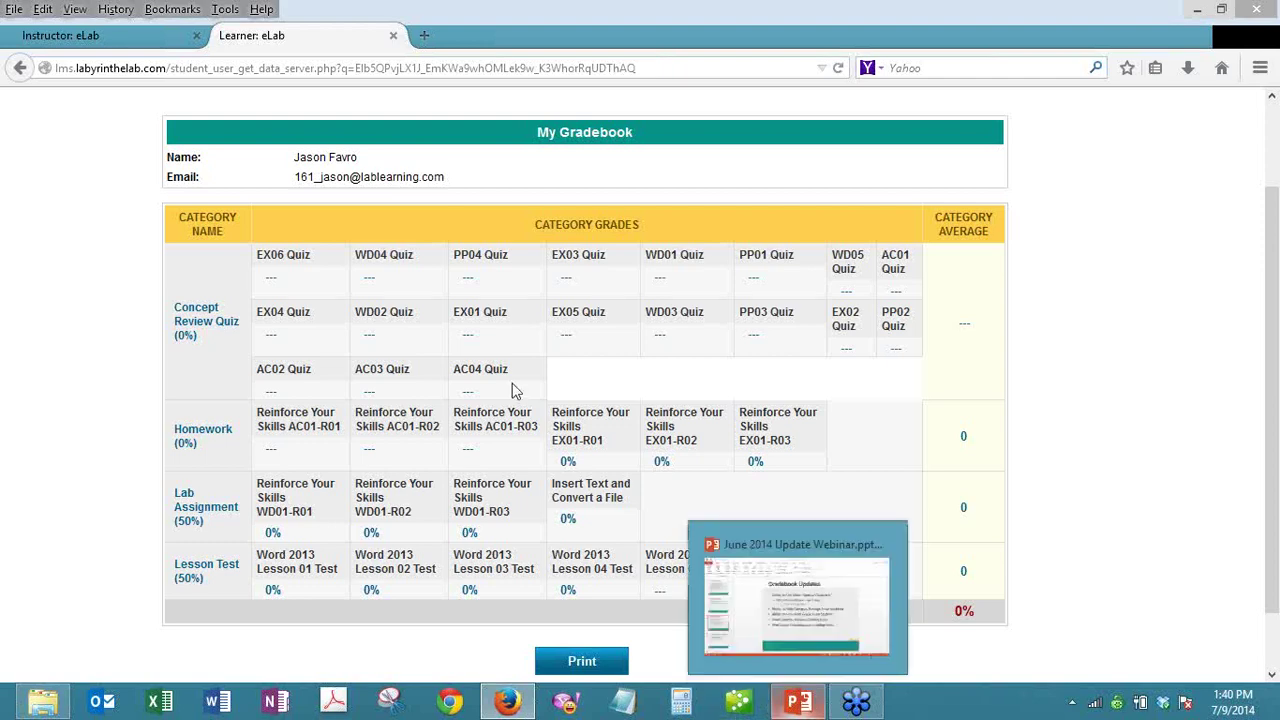
pyautogui.click(393, 37)
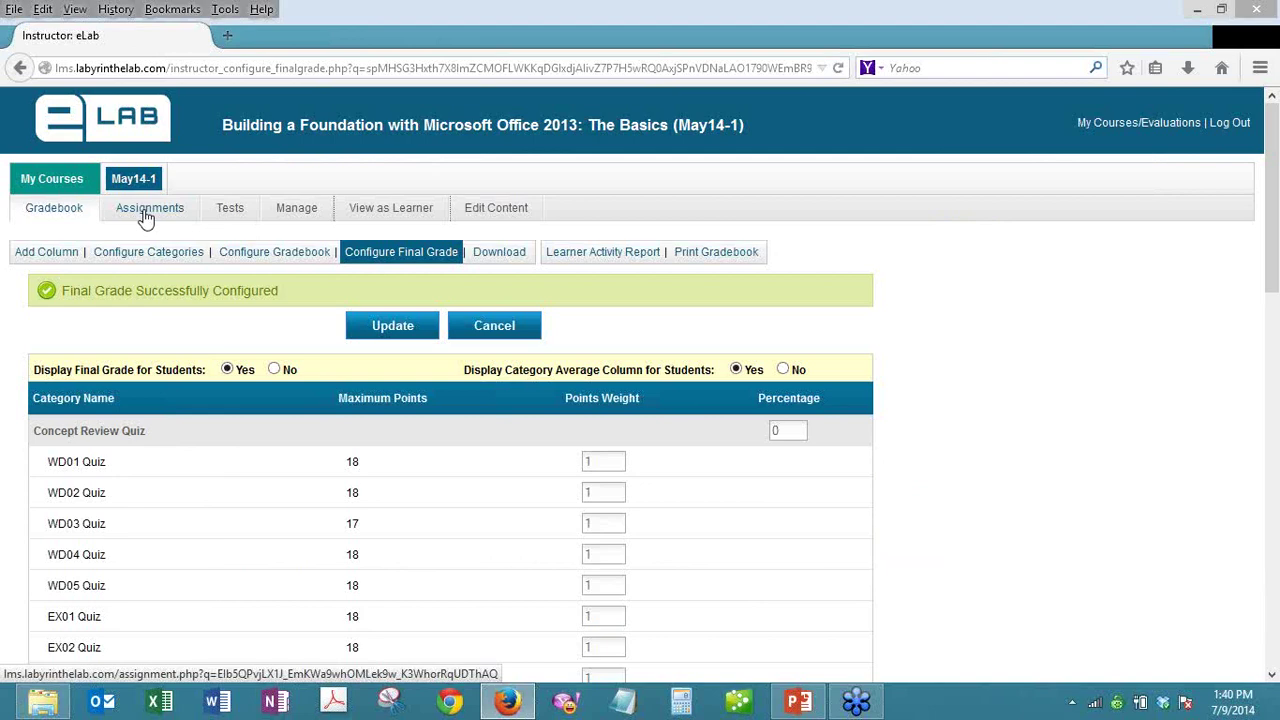
# - Open the ungraded submissions of the assignment Reinforce Your Skills WD01-R03 and examine the learners' points and attempts
pyautogui.click(148, 218)
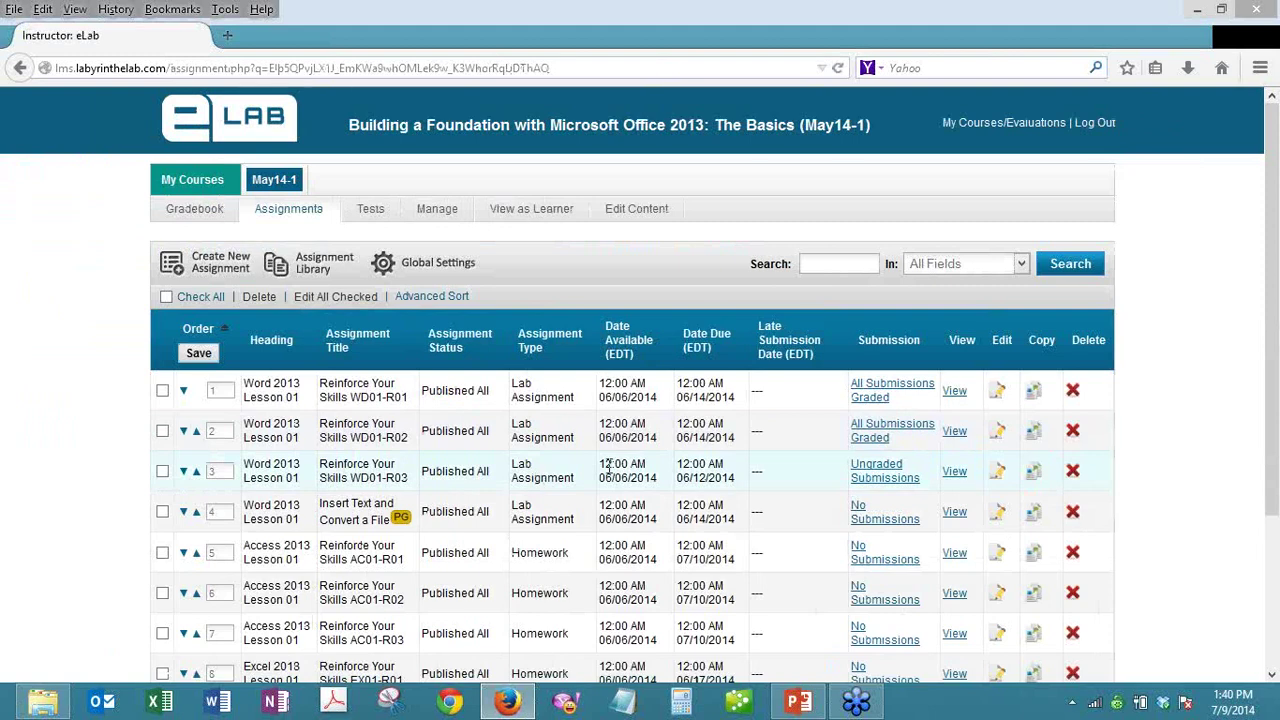
pyautogui.click(880, 485)
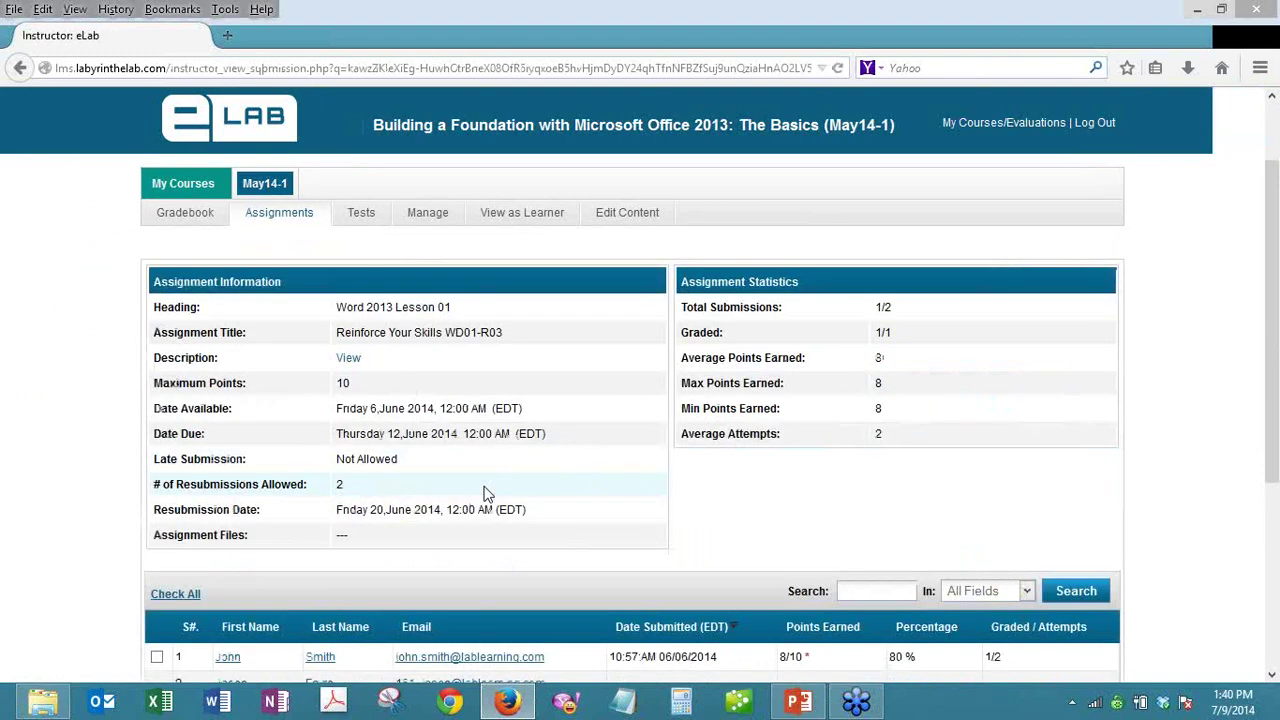
pyautogui.scroll(-3, 823, 450)
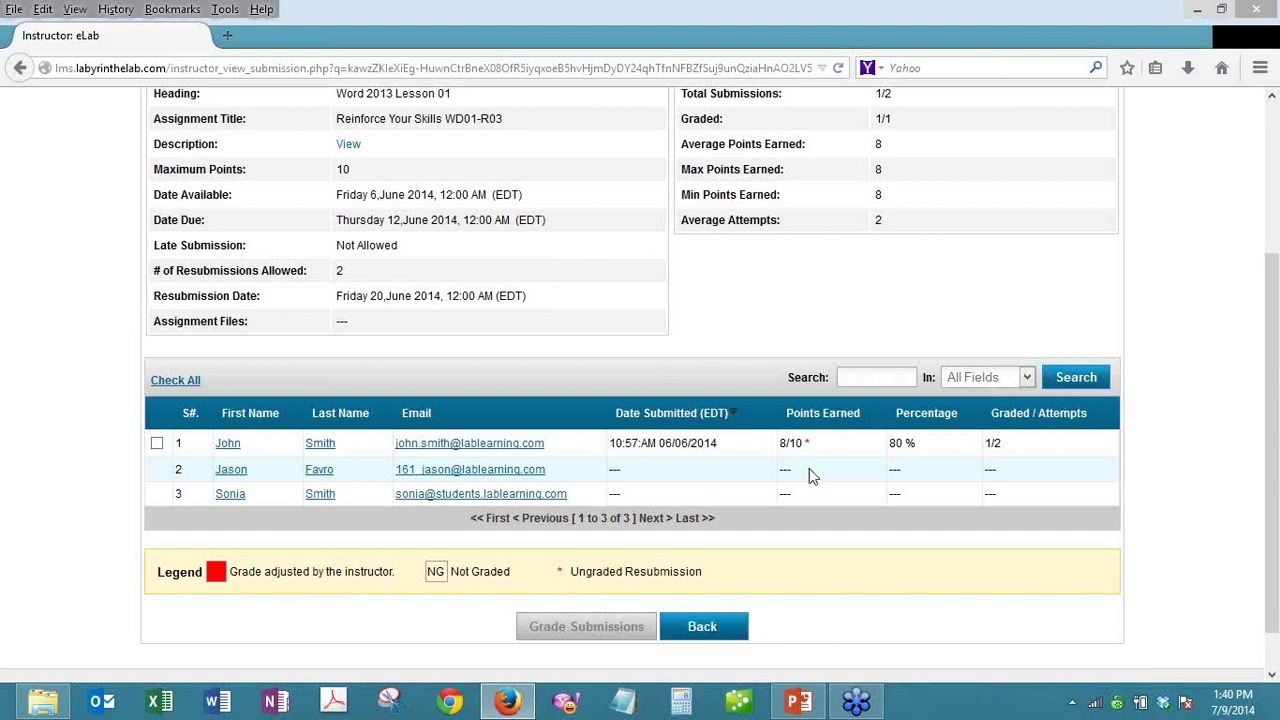
# - Switch to the PowerPoint presentation, start the slide show from the Gradebook Updates slide and advance to August 2014 Updates – Test Module
pyautogui.click(799, 704)
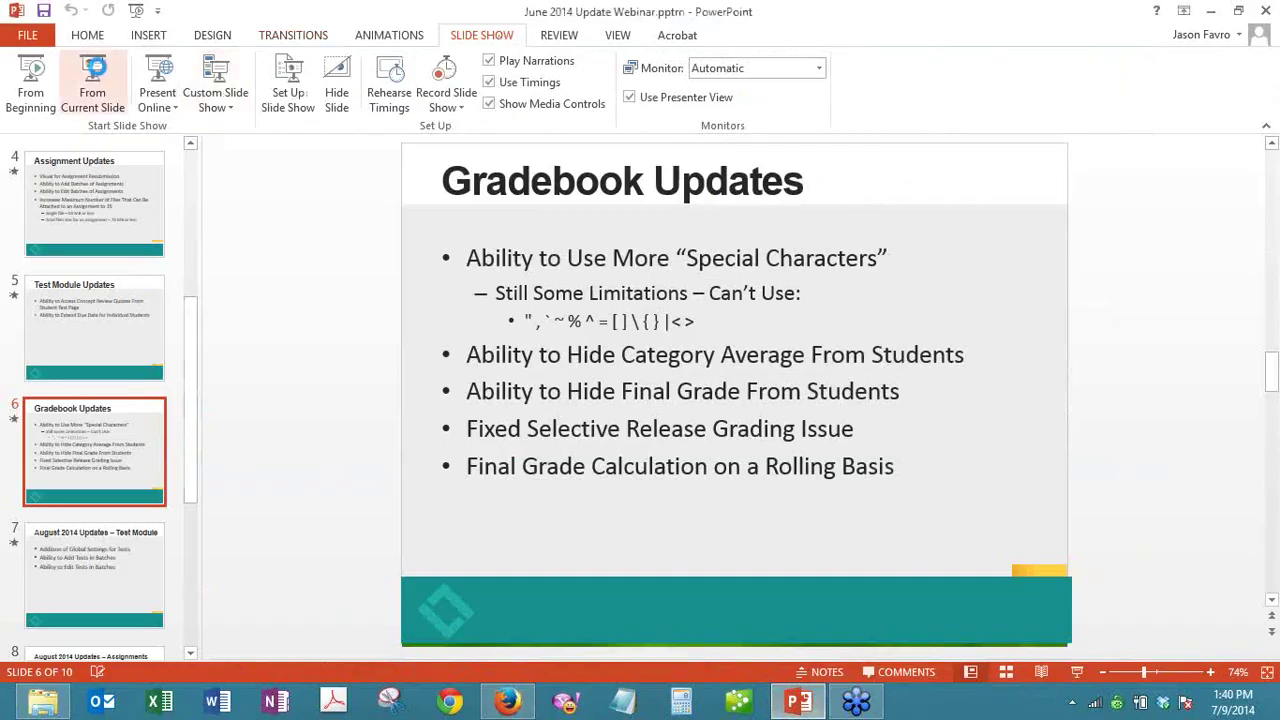
pyautogui.click(92, 72)
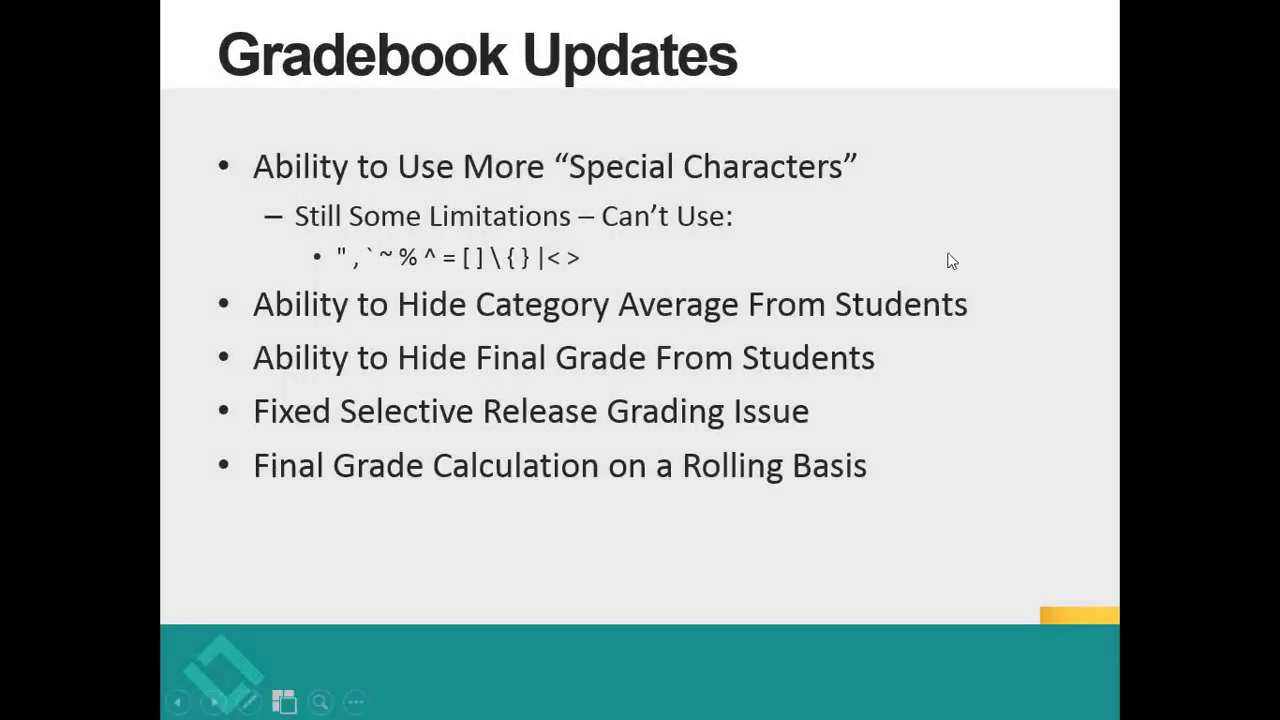
pyautogui.press('Right')
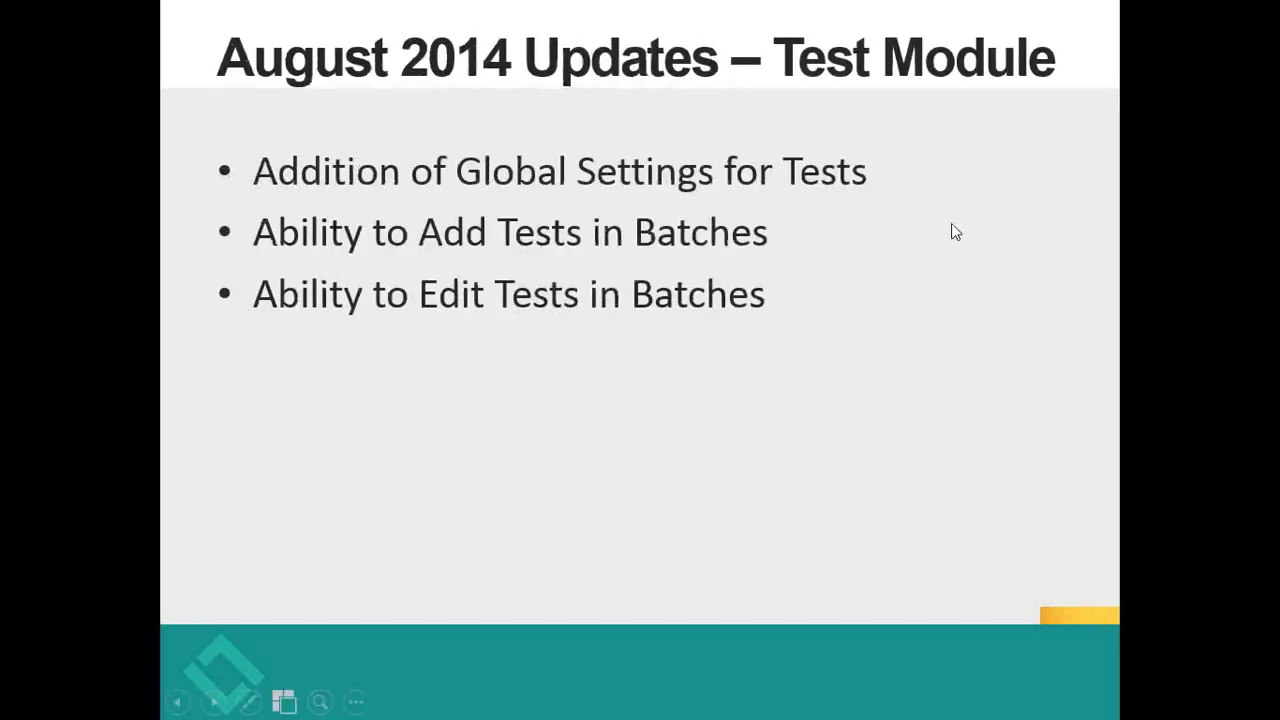
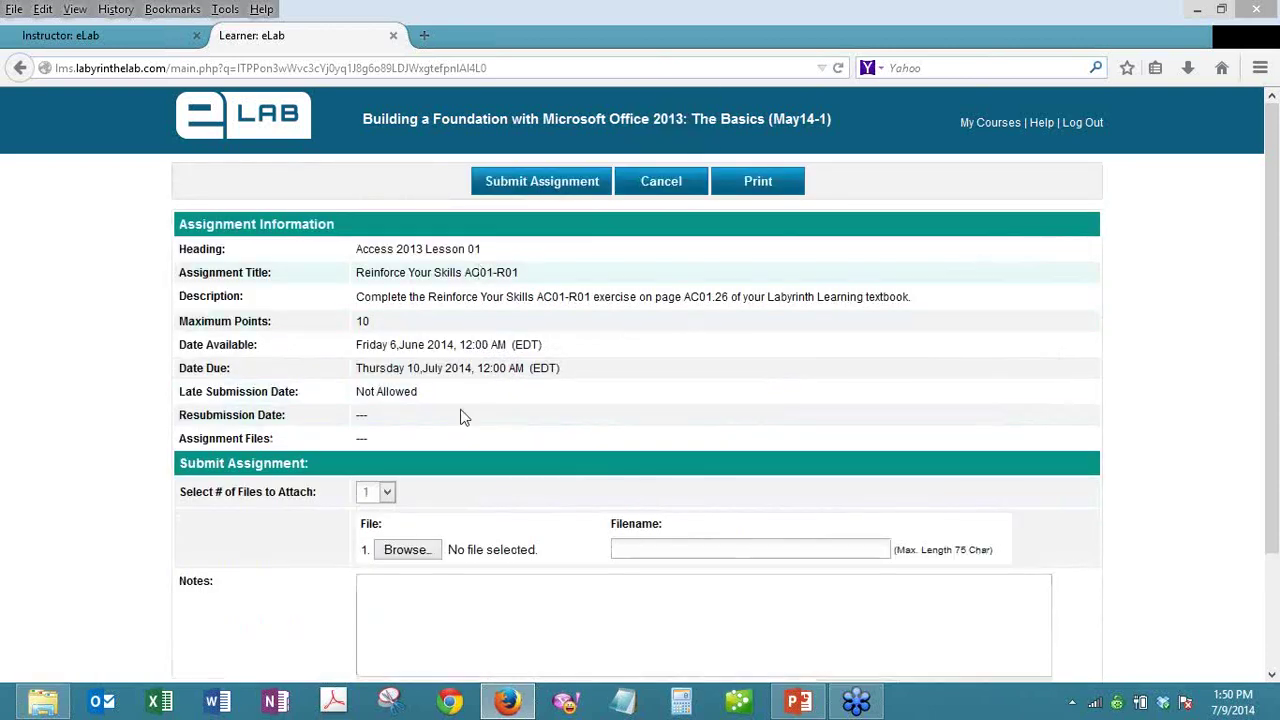
# - Attach EX02_Submitted_File.xlsx to the learner's Reinforce Your Skills AC01-R01 assignment and submit it for grading
pyautogui.click(402, 556)
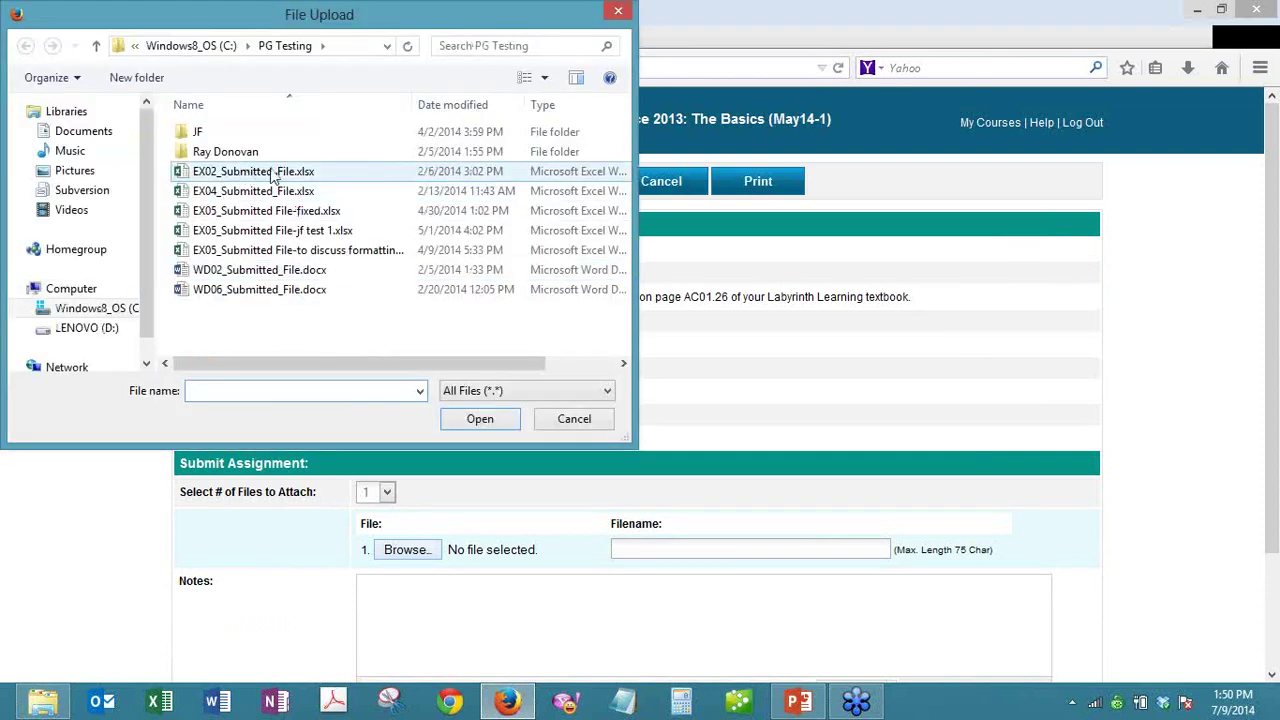
pyautogui.doubleClick(273, 177)
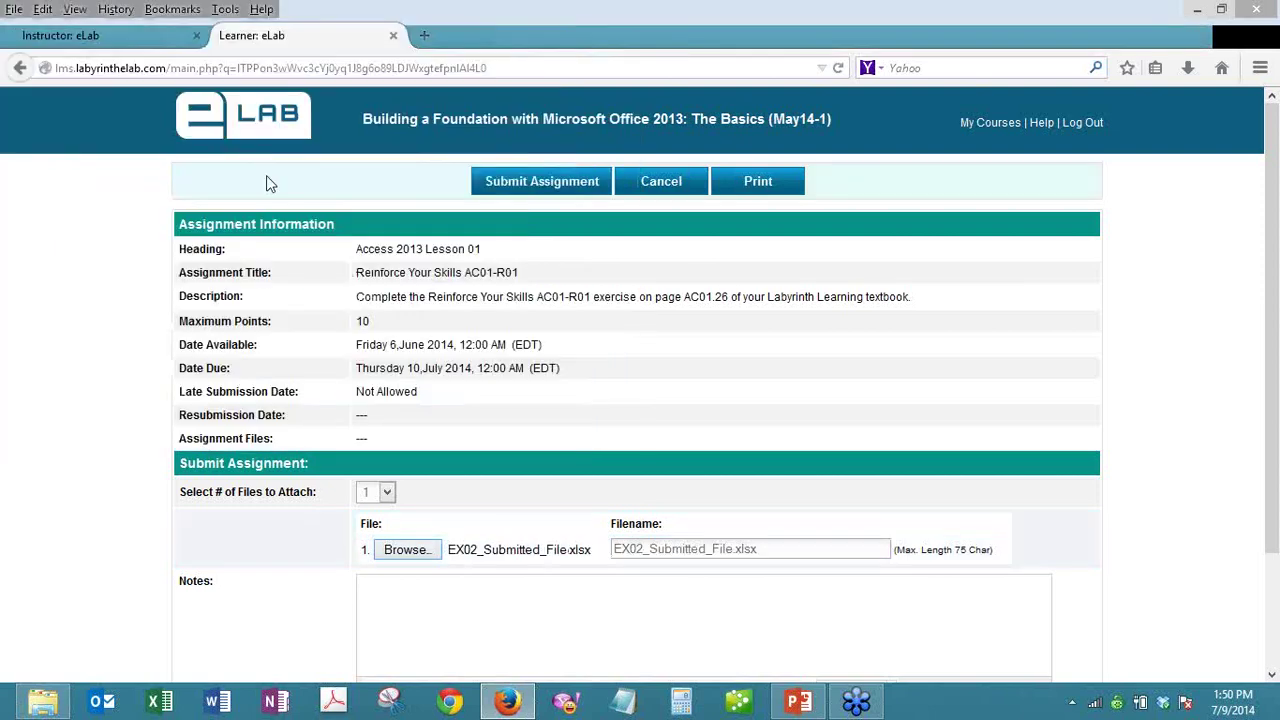
pyautogui.click(526, 190)
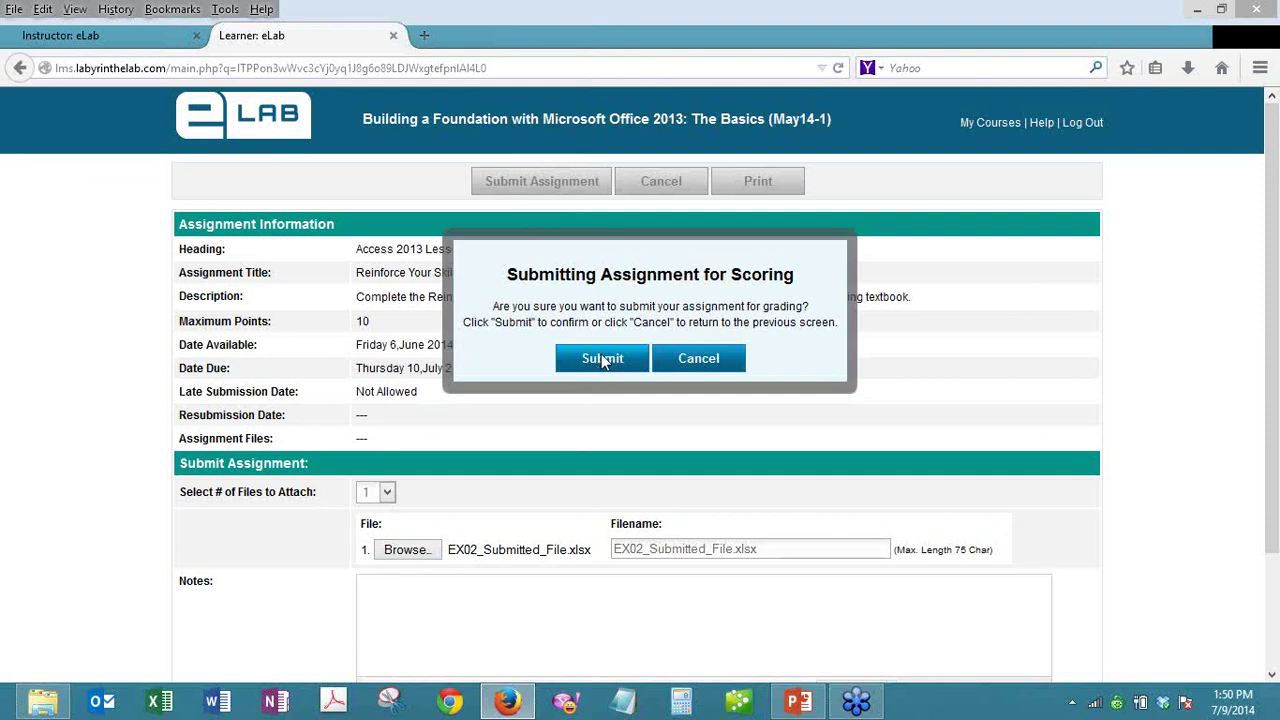
pyautogui.click(603, 360)
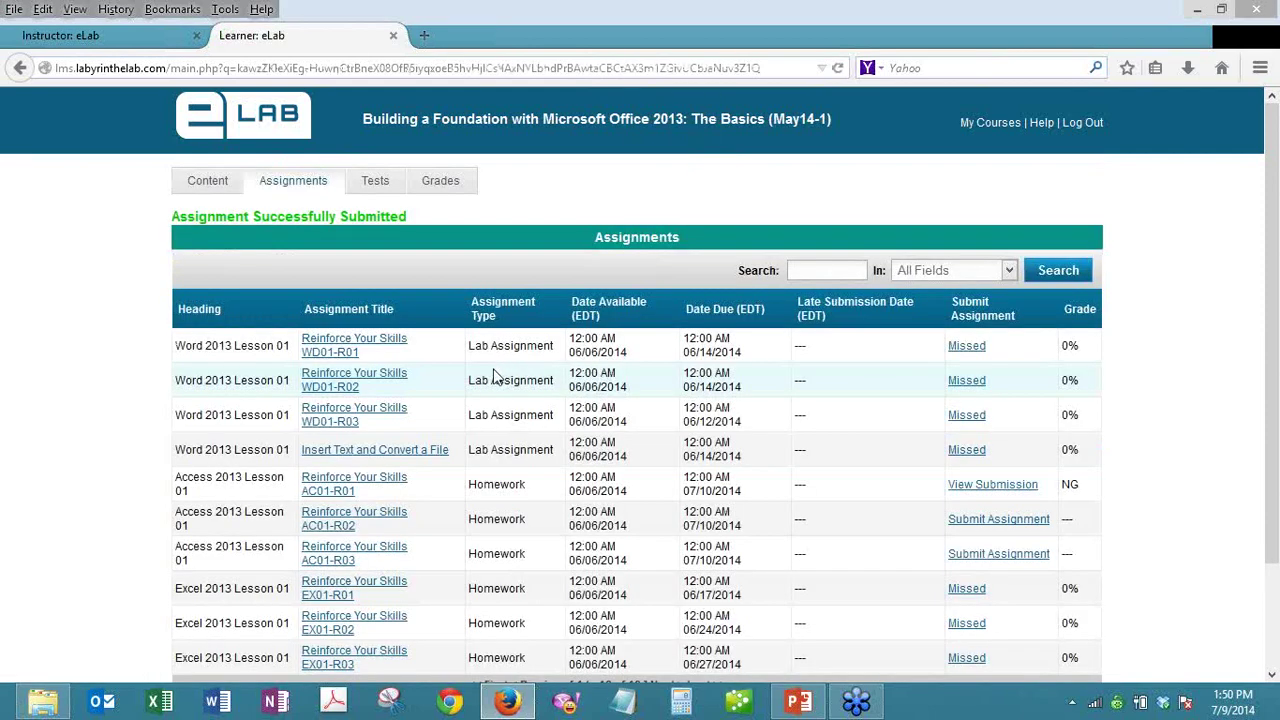
# - Open the learner's Reinforce Your Skills AC01-R01 submission and delete the submitted file EX02_Submitted_File.xlsx from Attempt 1
pyautogui.click(1012, 484)
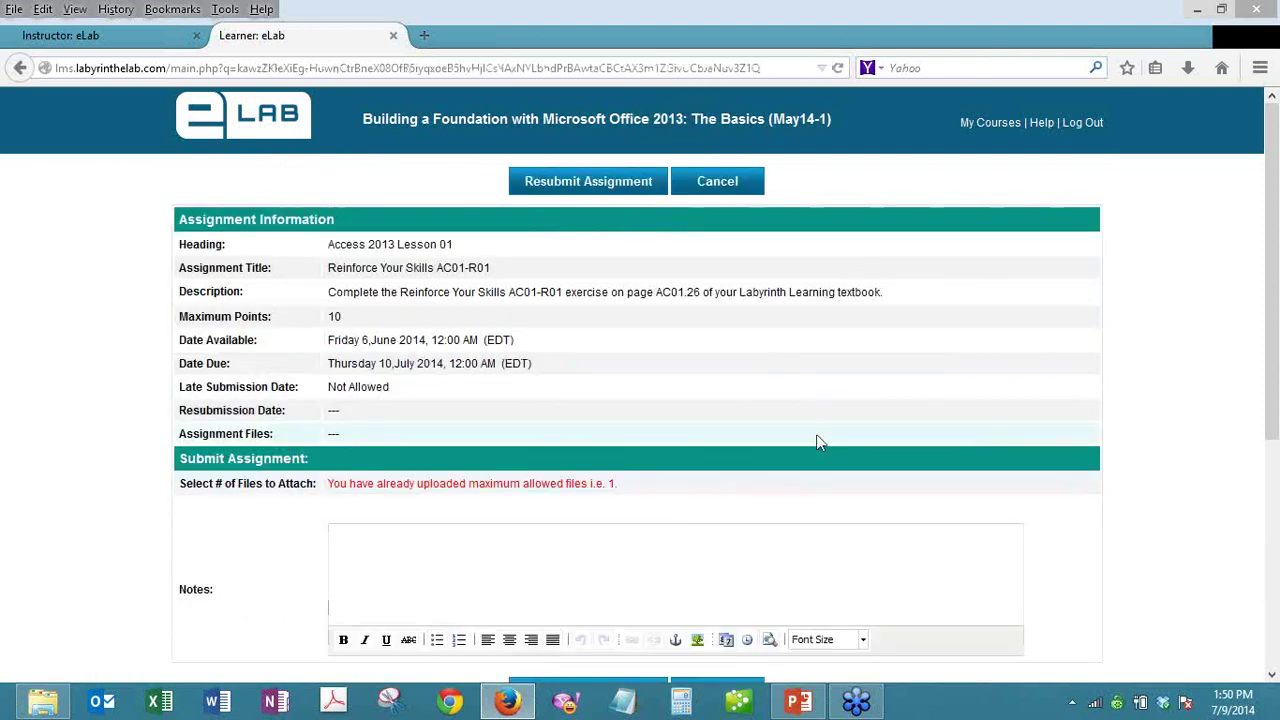
pyautogui.scroll(-2, 816, 442)
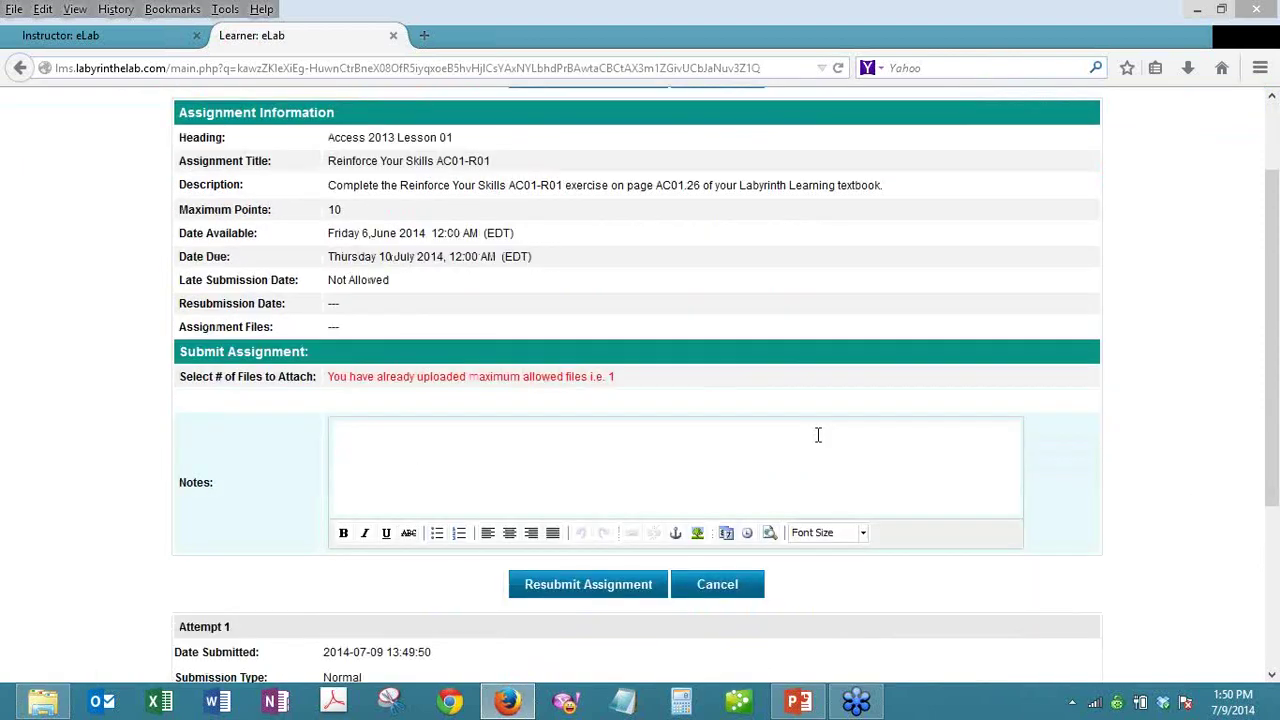
pyautogui.scroll(-4, 817, 435)
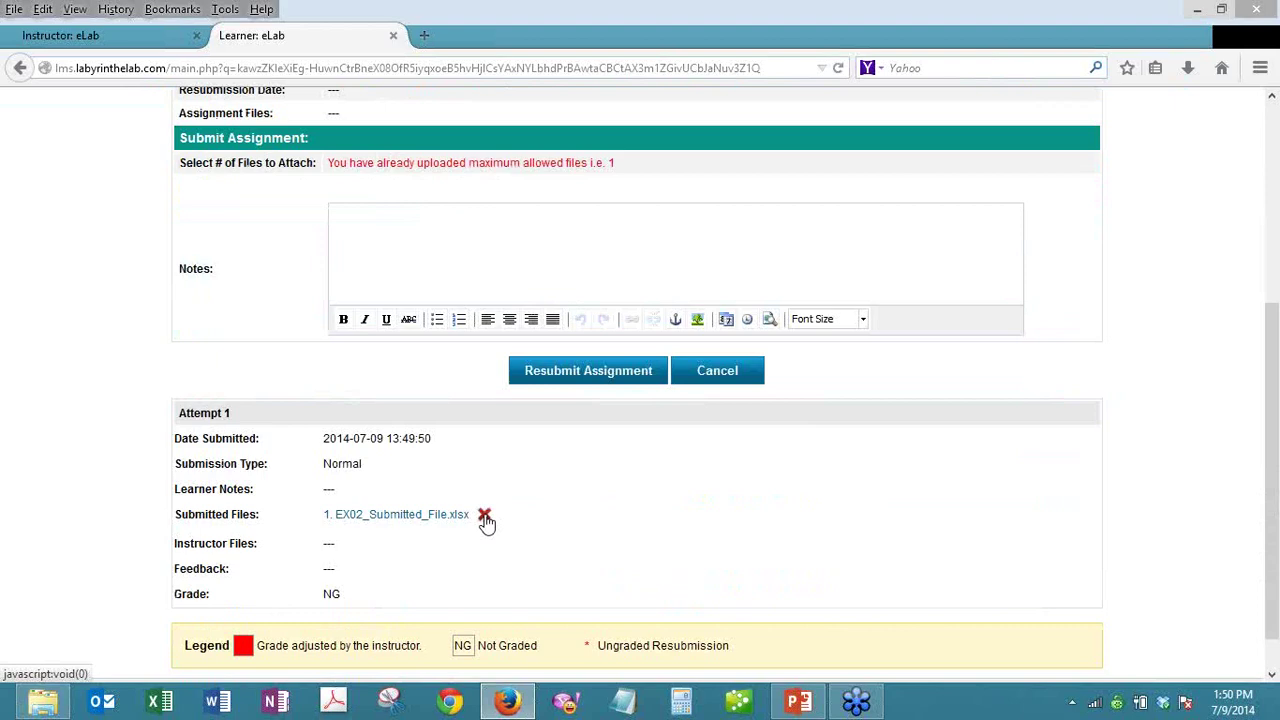
pyautogui.click(485, 516)
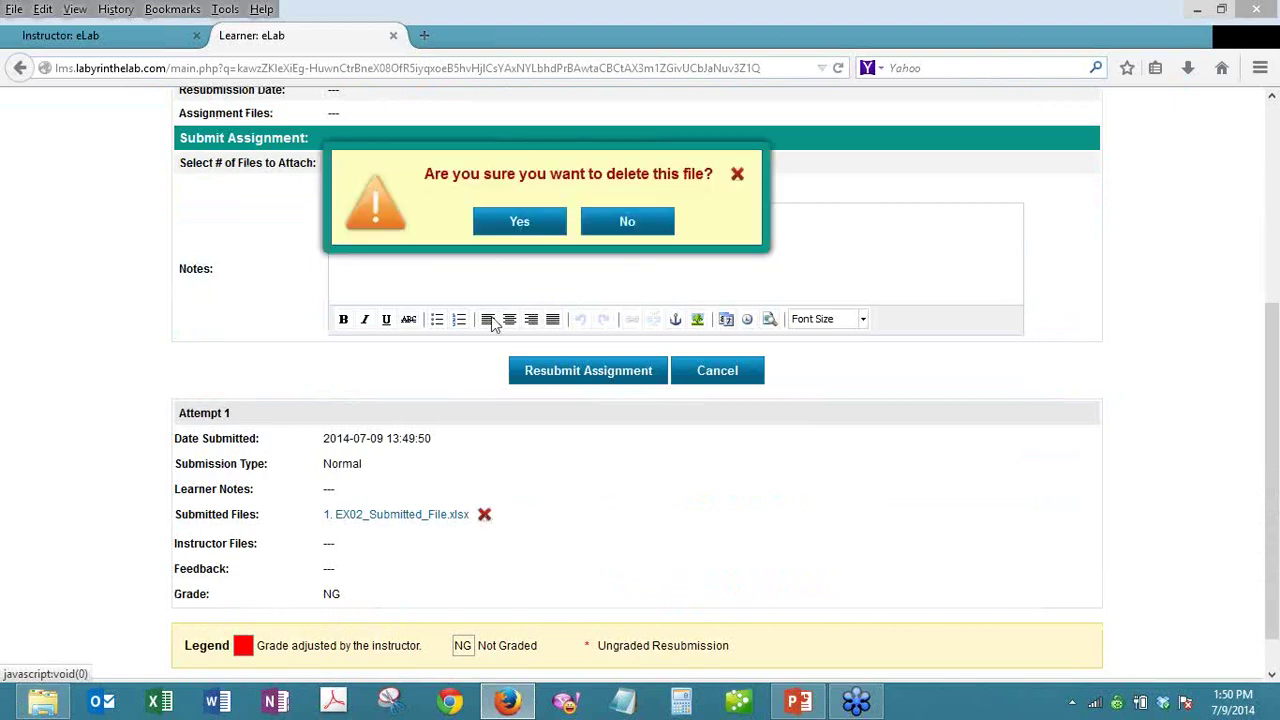
pyautogui.click(521, 221)
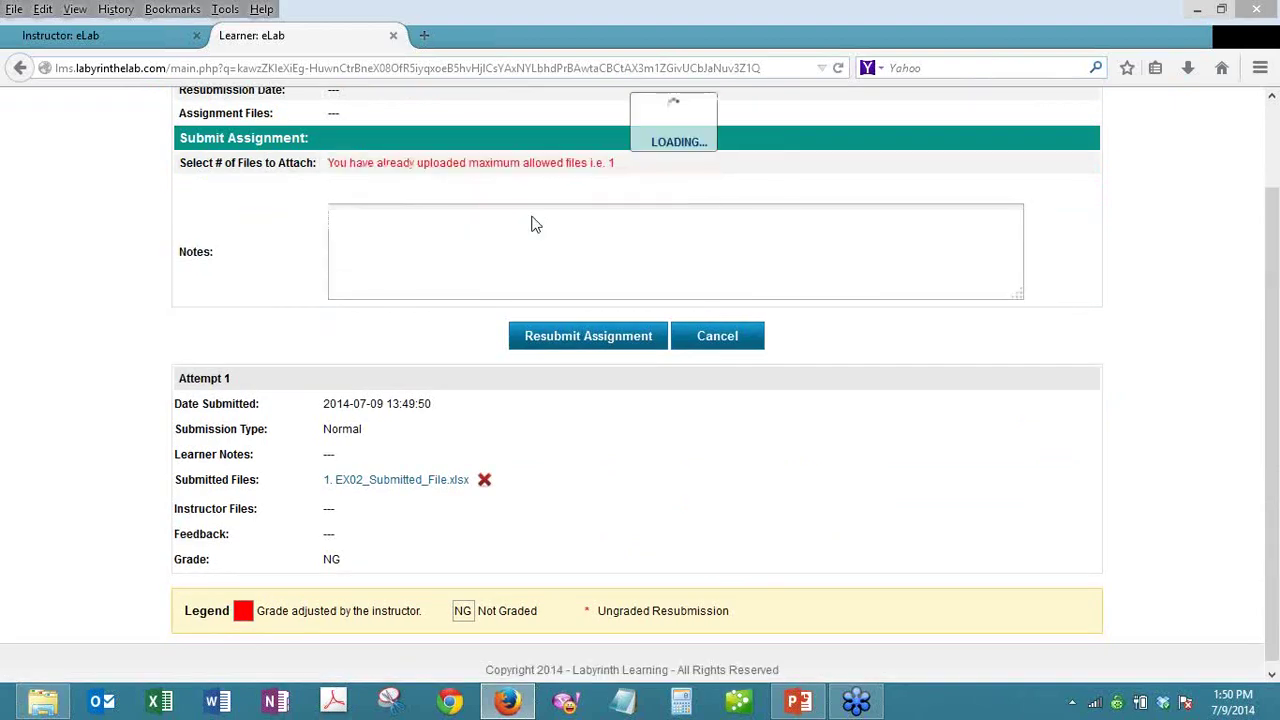
# - Attach EX04_Submitted_File.xlsx to the Reinforce Your Skills AC01-R01 assignment and submit it for grading
pyautogui.click(407, 449)
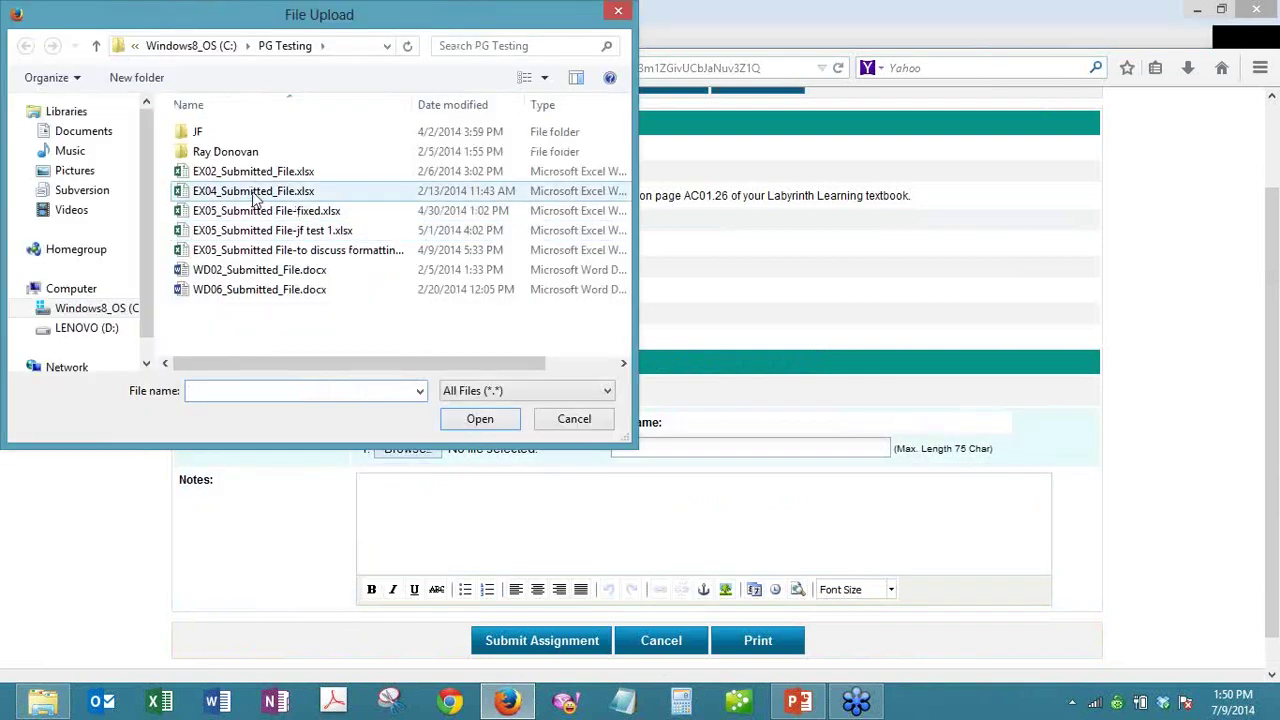
pyautogui.doubleClick(256, 193)
pyautogui.click(542, 641)
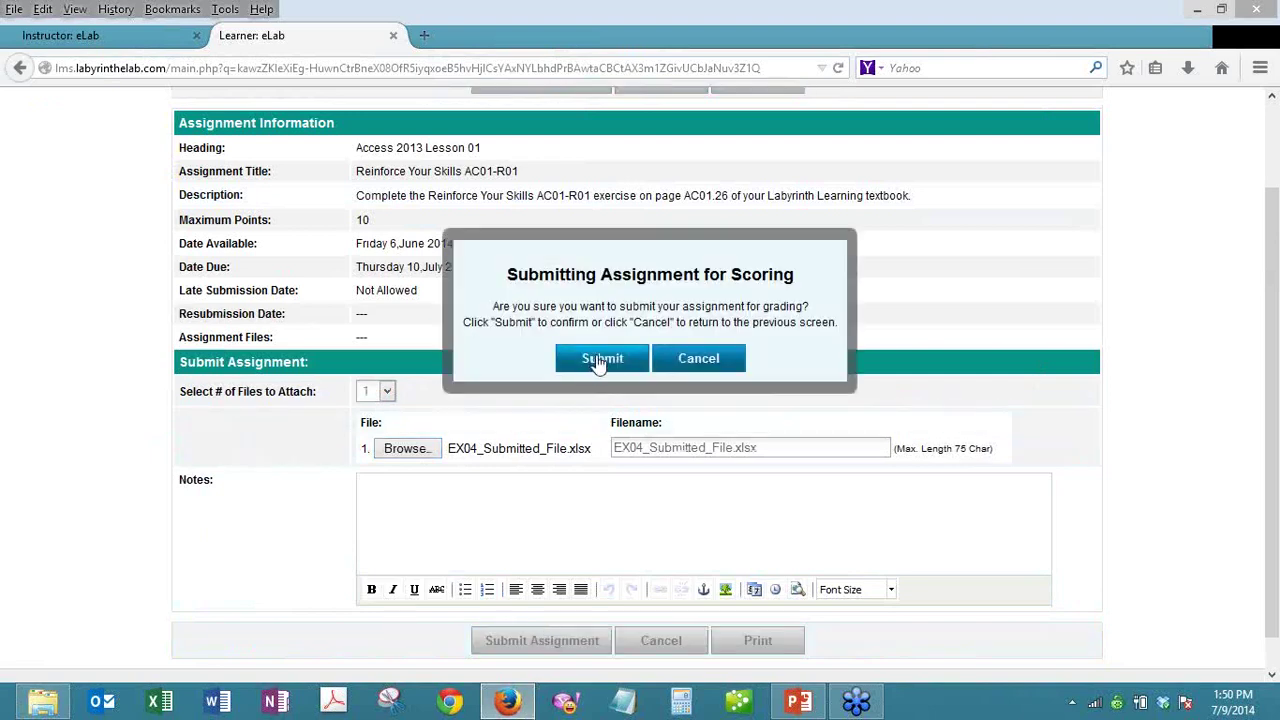
pyautogui.click(601, 358)
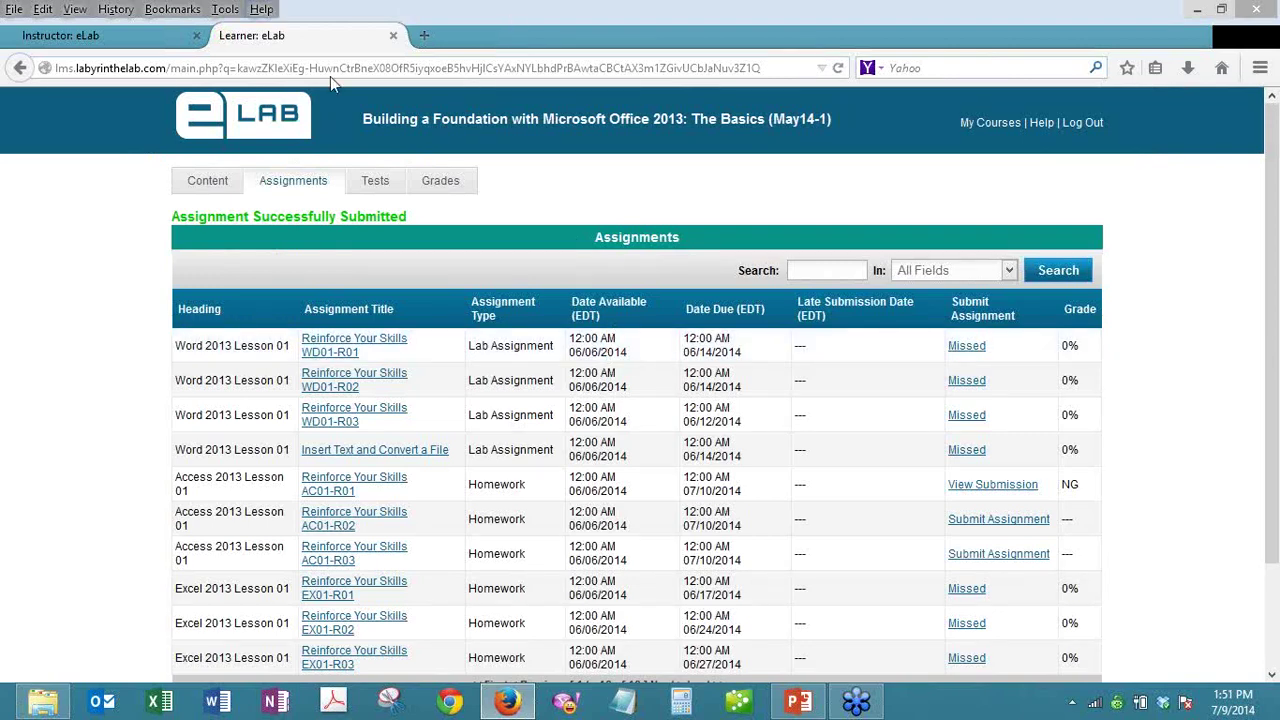
# - Switch to the instructor's eLab session and review the assignment details and learner submissions for Reinforce Your Skills WD01-R03
pyautogui.click(157, 44)
pyautogui.scroll(-3, 445, 411)
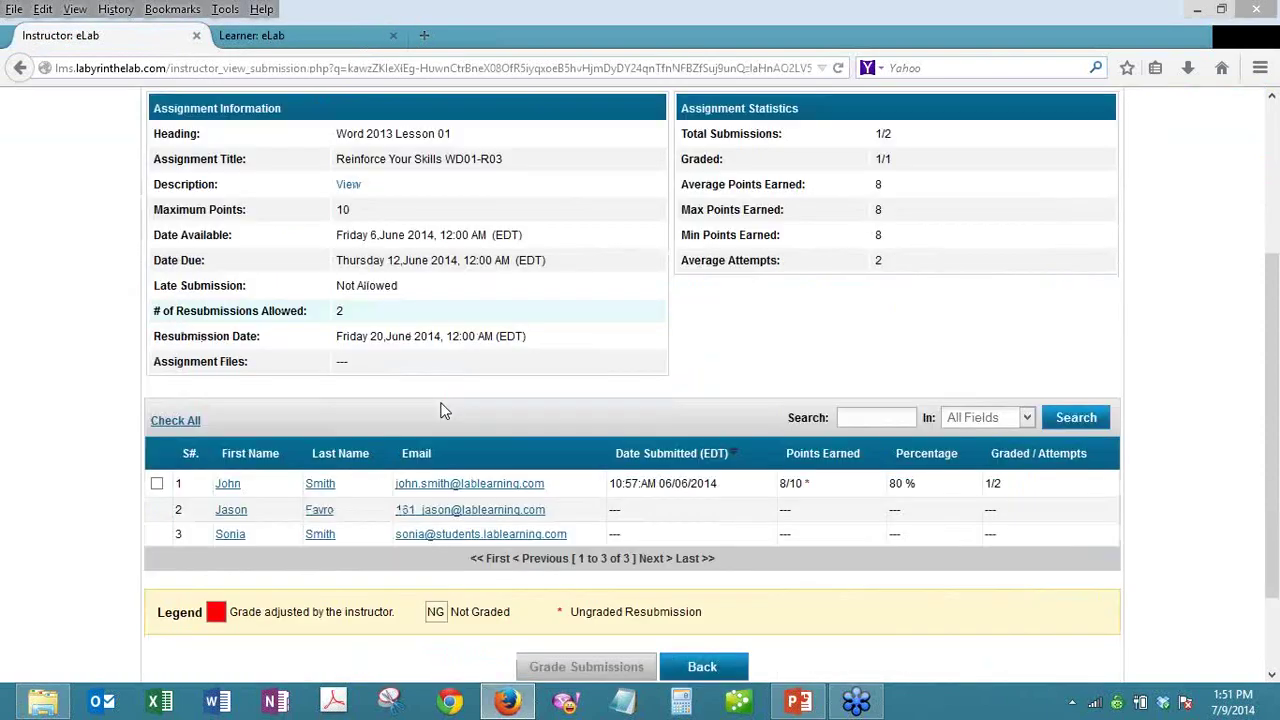
pyautogui.scroll(-1, 445, 411)
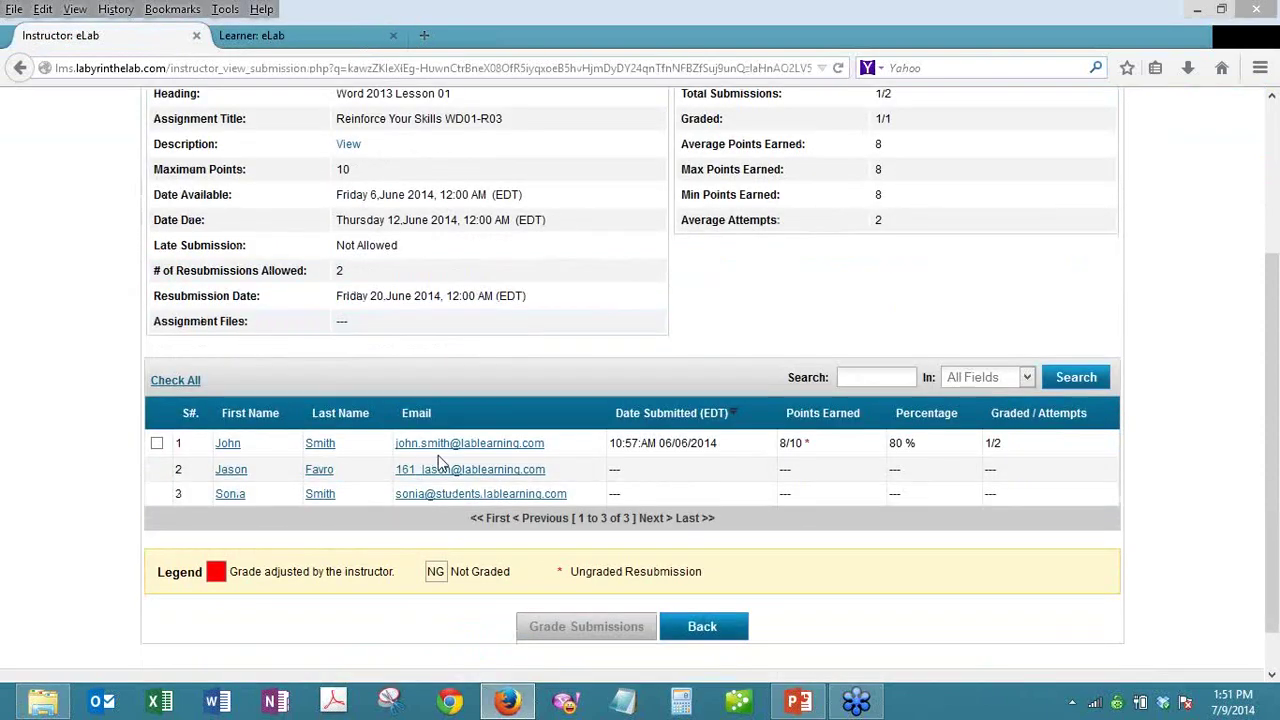
pyautogui.click(312, 472)
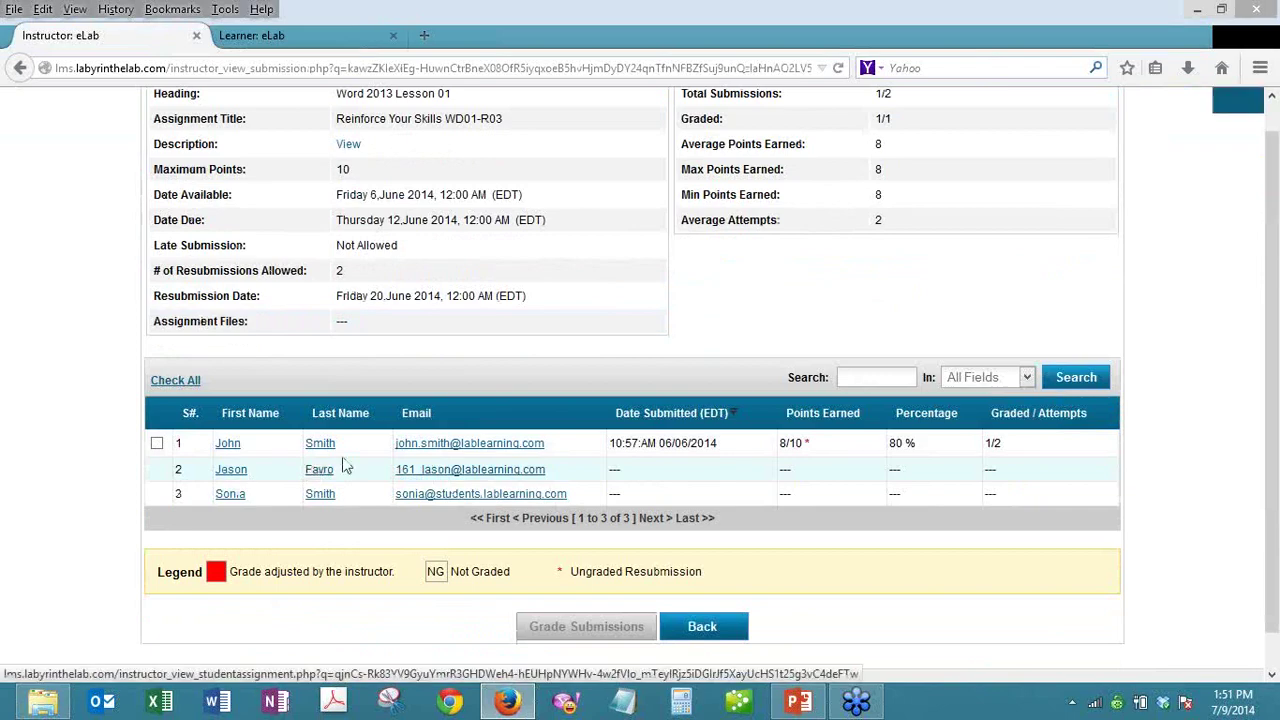
pyautogui.scroll(-4, 342, 465)
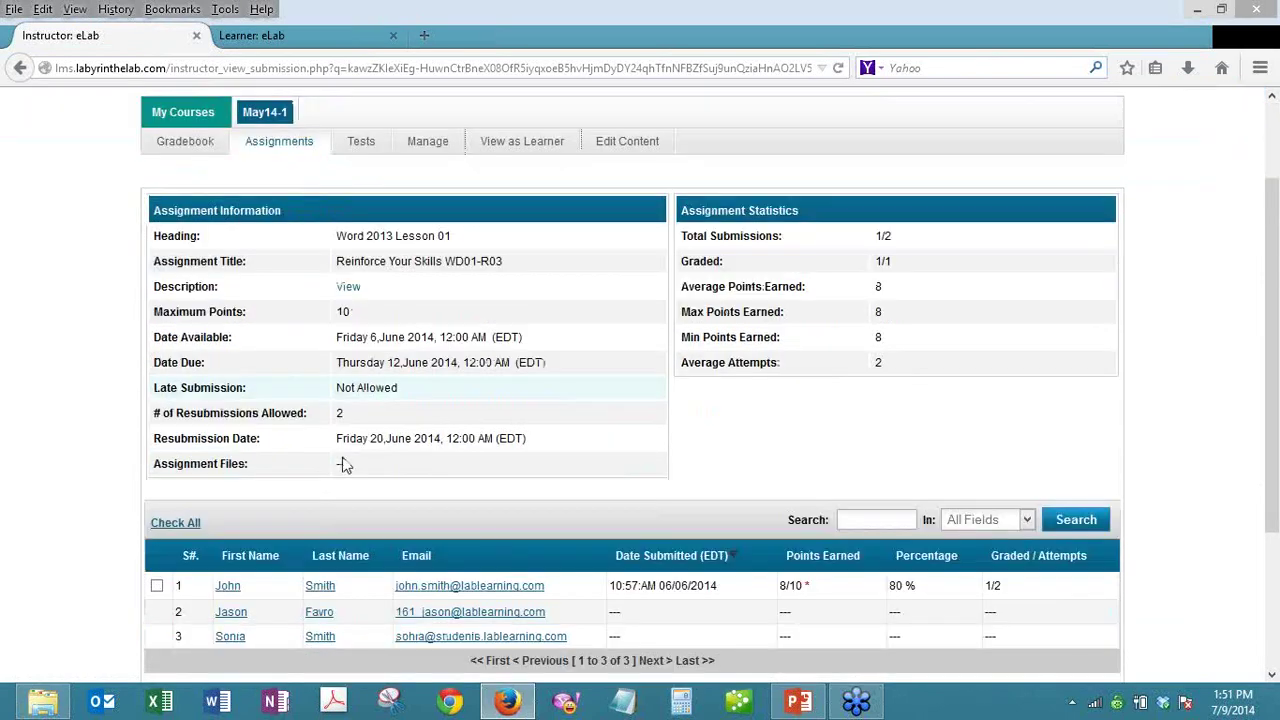
pyautogui.scroll(4, 342, 462)
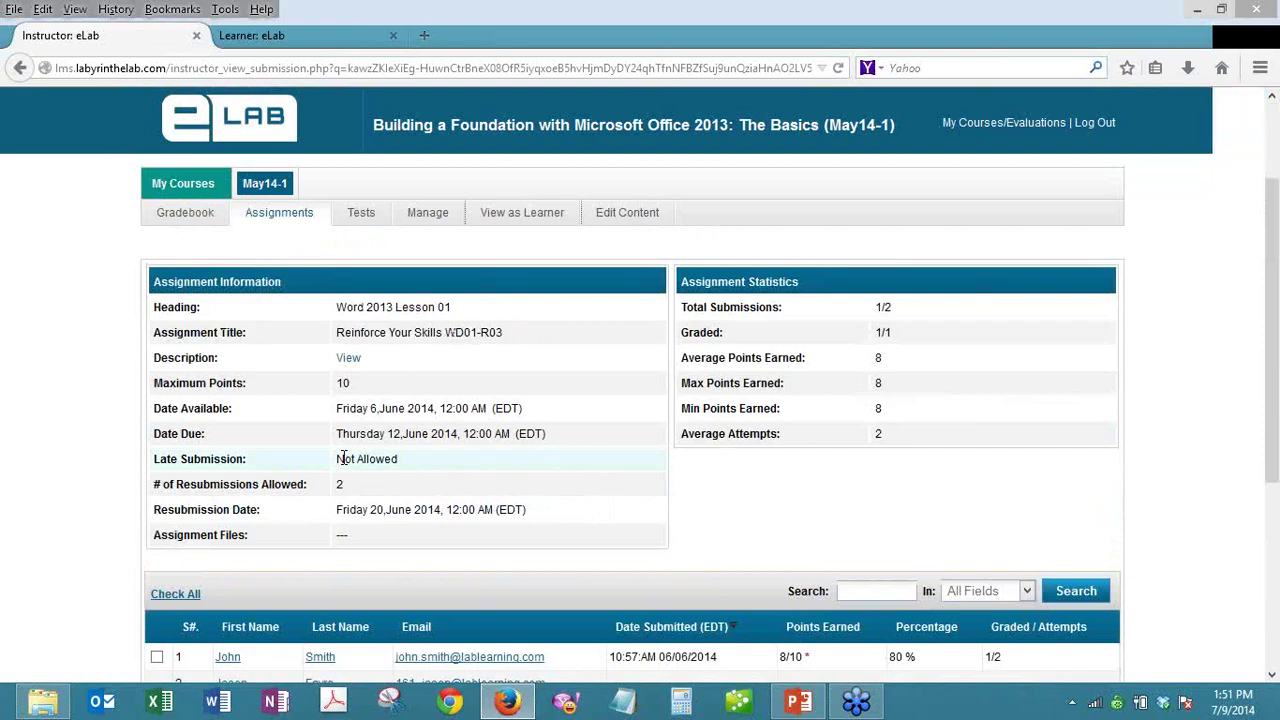
pyautogui.scroll(-4, 309, 234)
pyautogui.scroll(4, 317, 326)
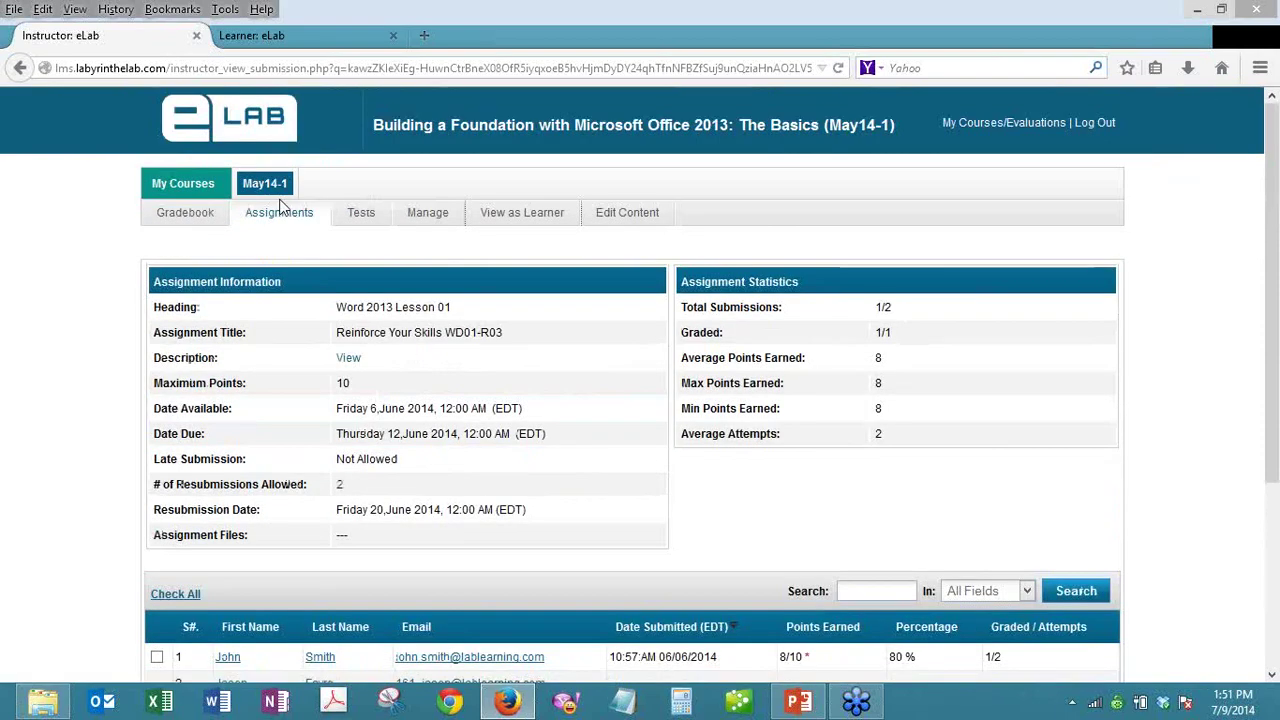
# - Reopen the ungraded Reinforce Your Skills WD01-R03 submissions from the assignments list and view the second listed learner's submission page
pyautogui.click(279, 212)
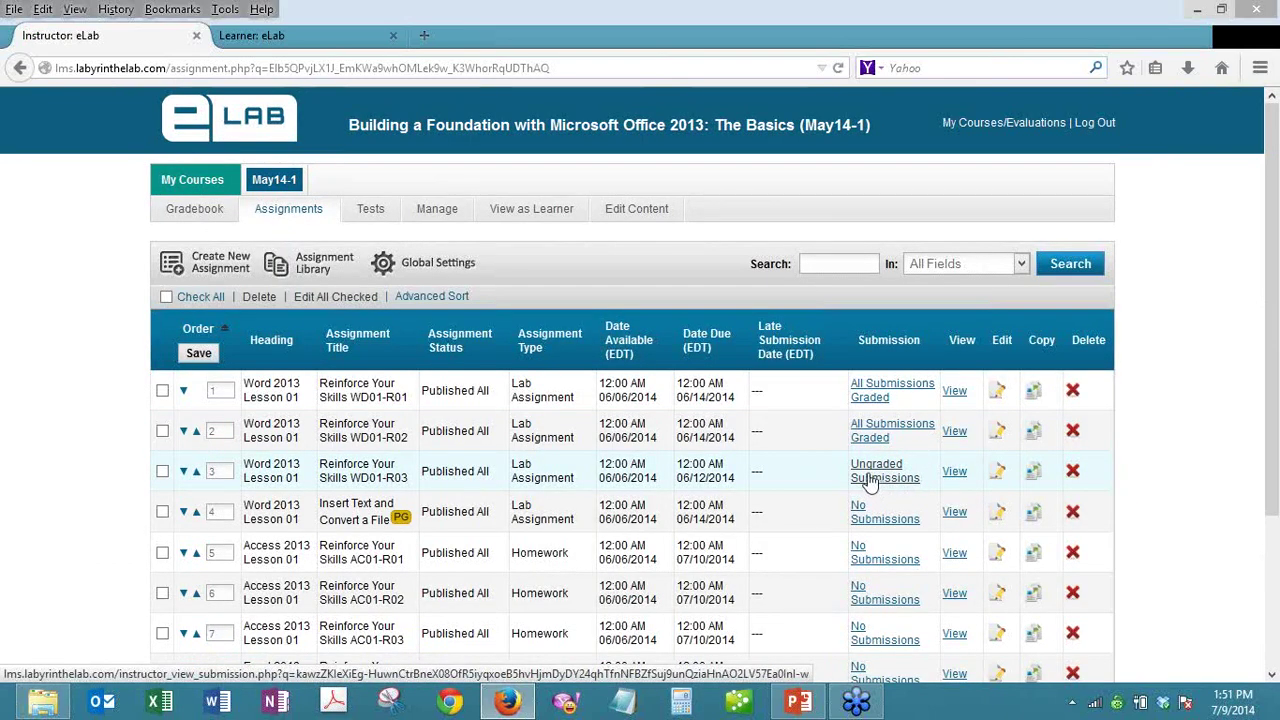
pyautogui.click(869, 481)
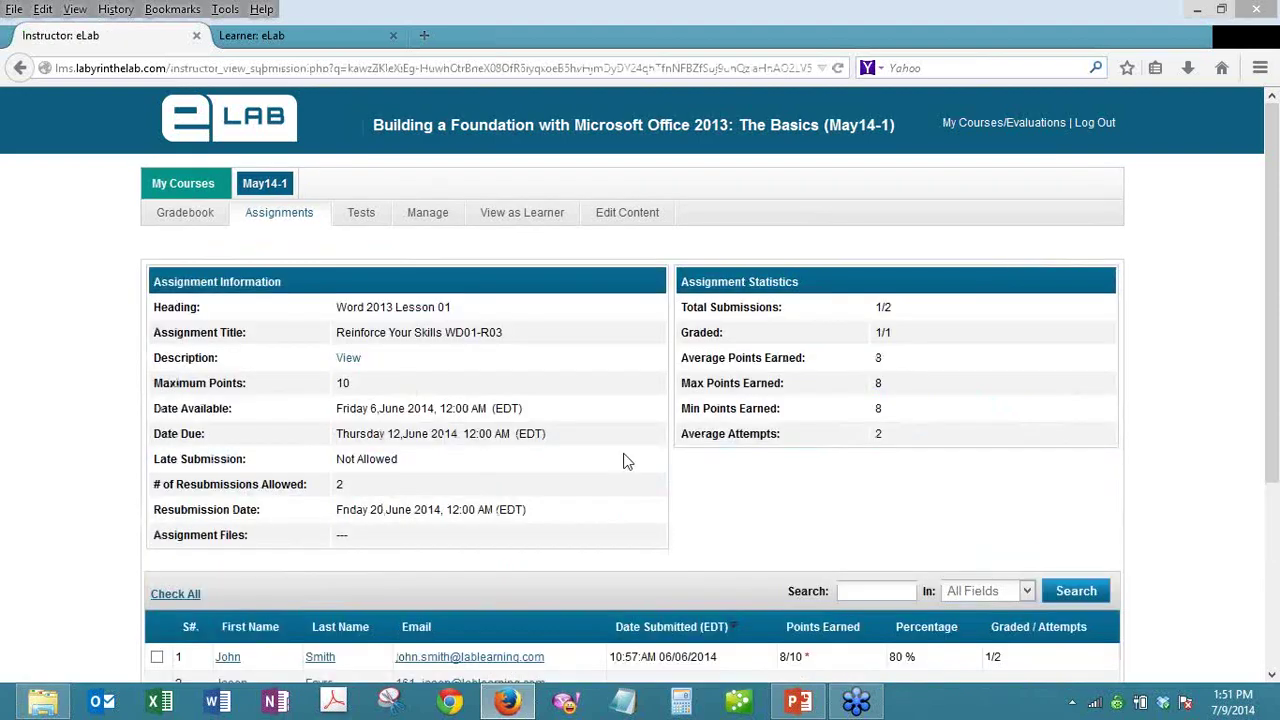
pyautogui.scroll(-4, 438, 427)
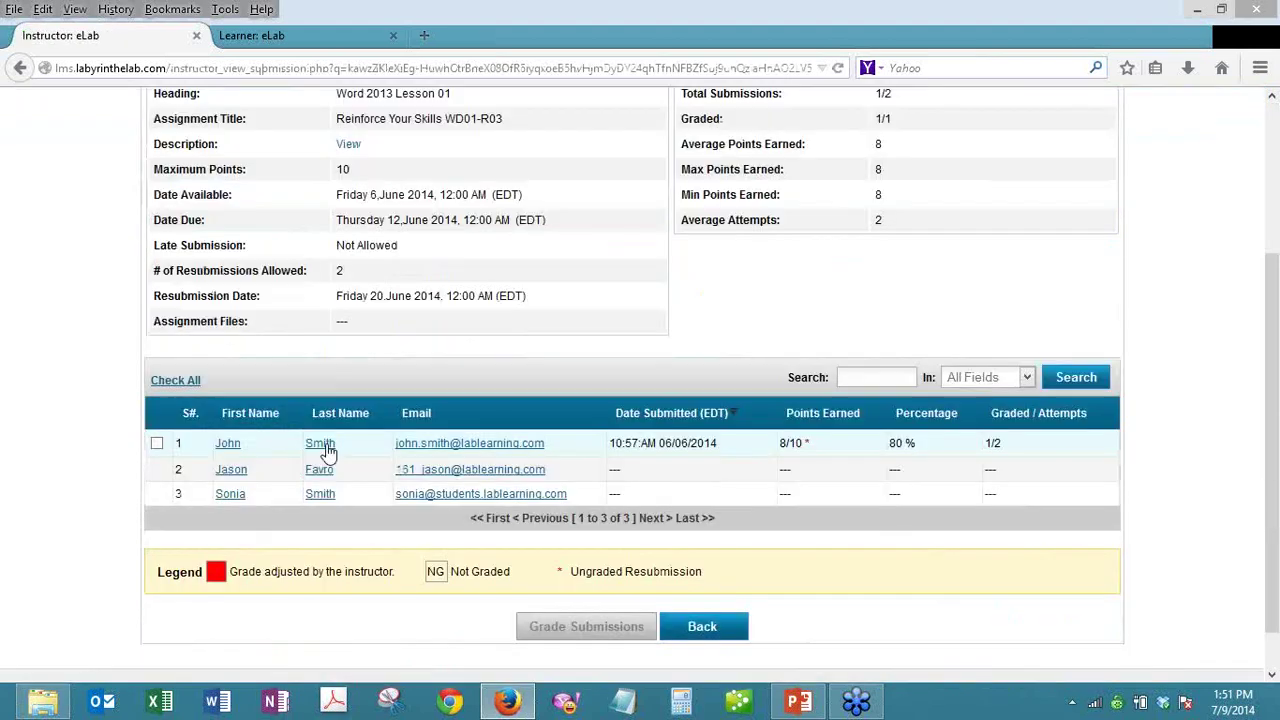
pyautogui.click(231, 470)
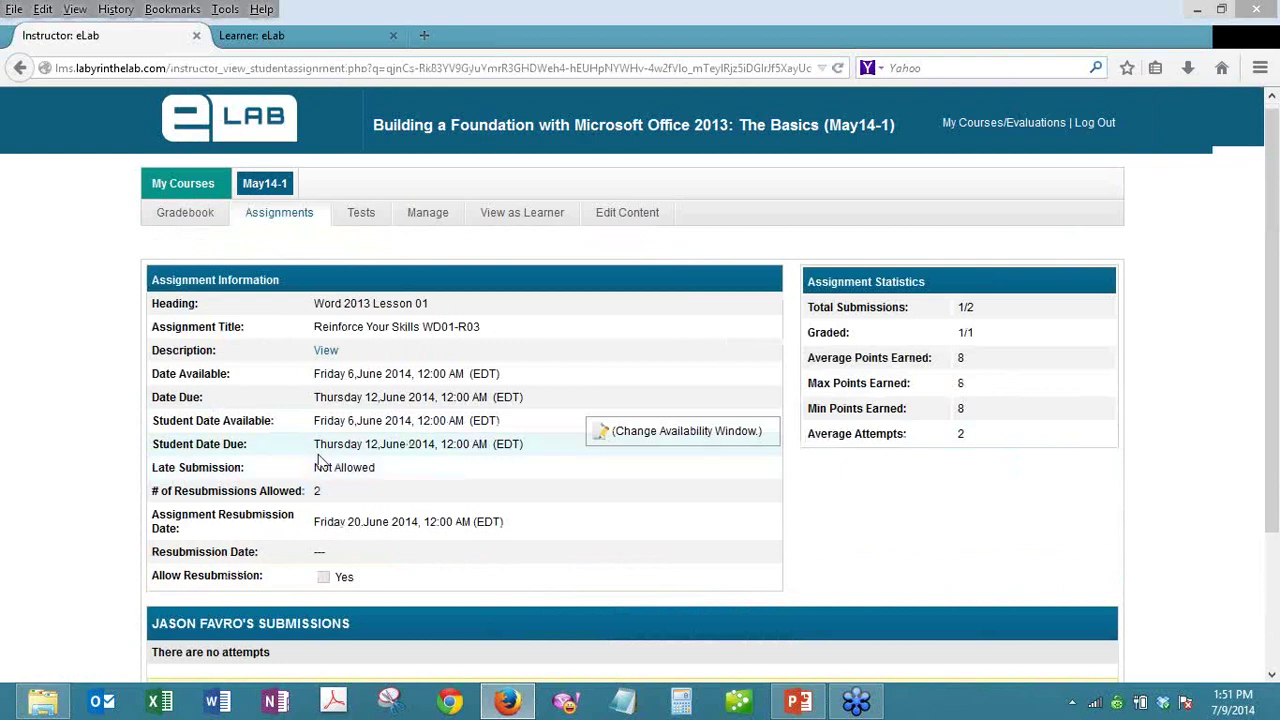
pyautogui.scroll(-2, 320, 462)
pyautogui.scroll(-1, 322, 460)
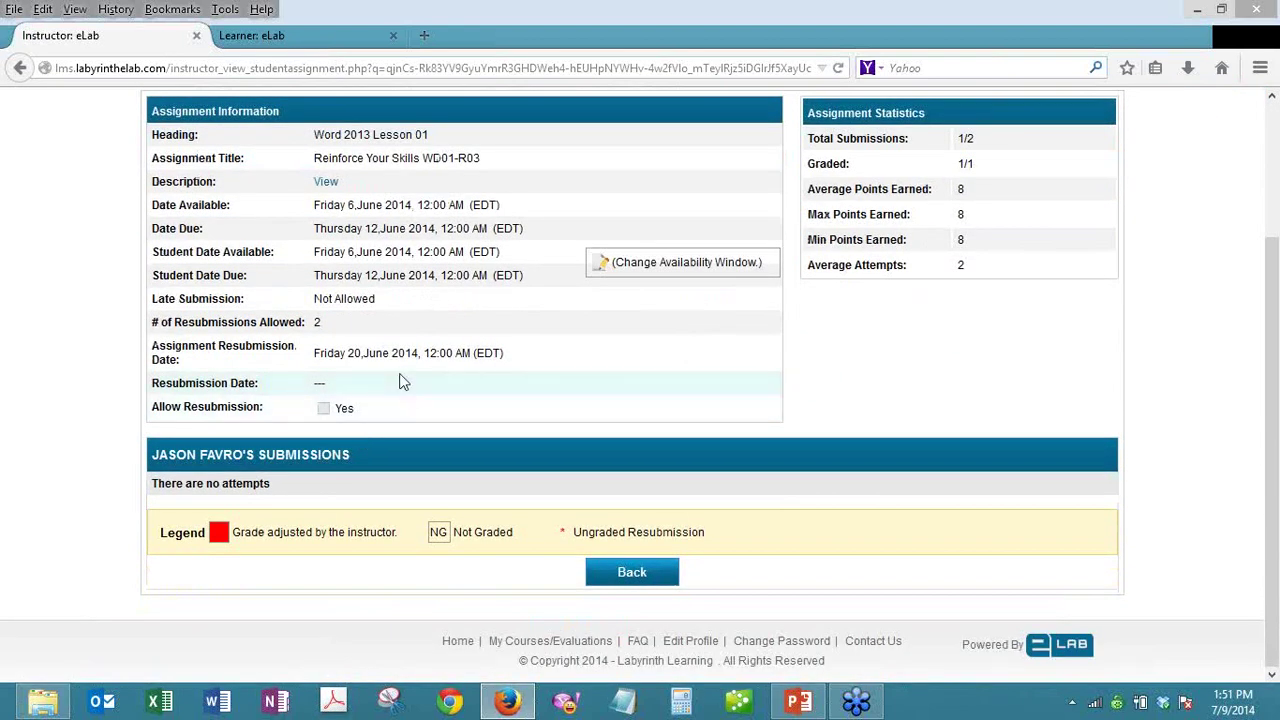
pyautogui.scroll(2, 399, 380)
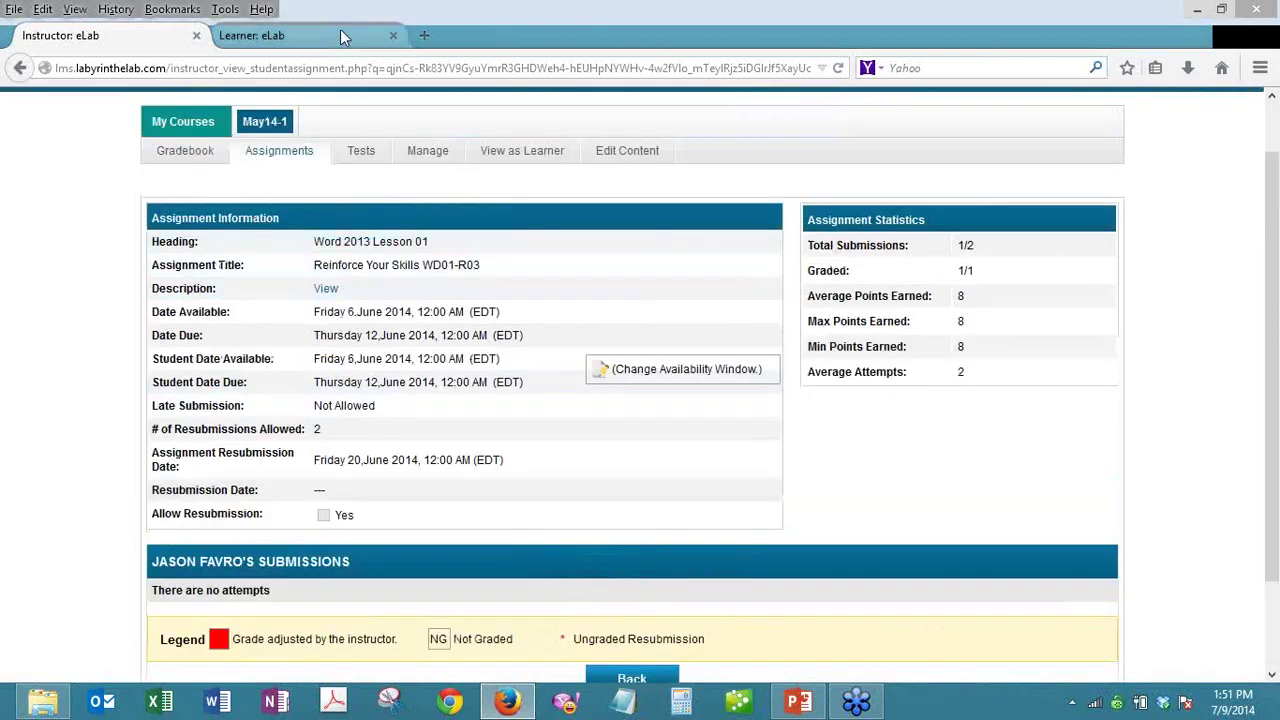
# - Close the learner's eLab session and review the submission statuses in the instructor's assignments list
pyautogui.click(390, 35)
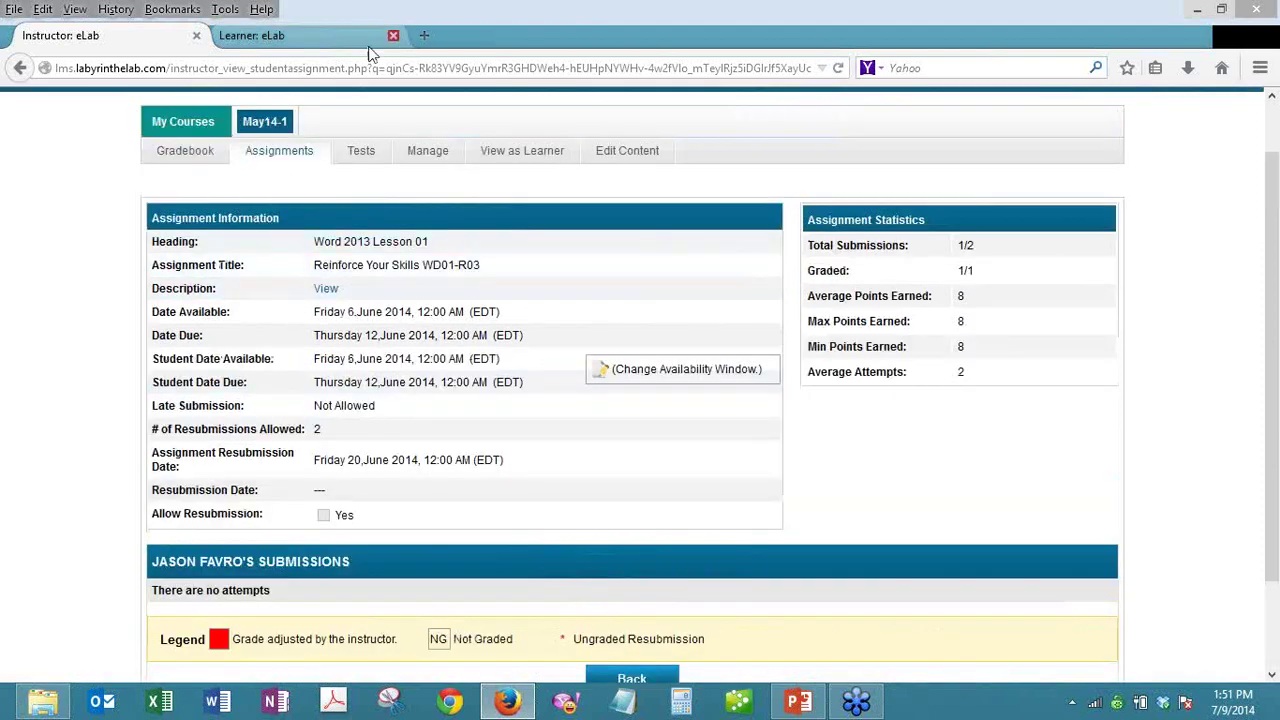
pyautogui.click(298, 156)
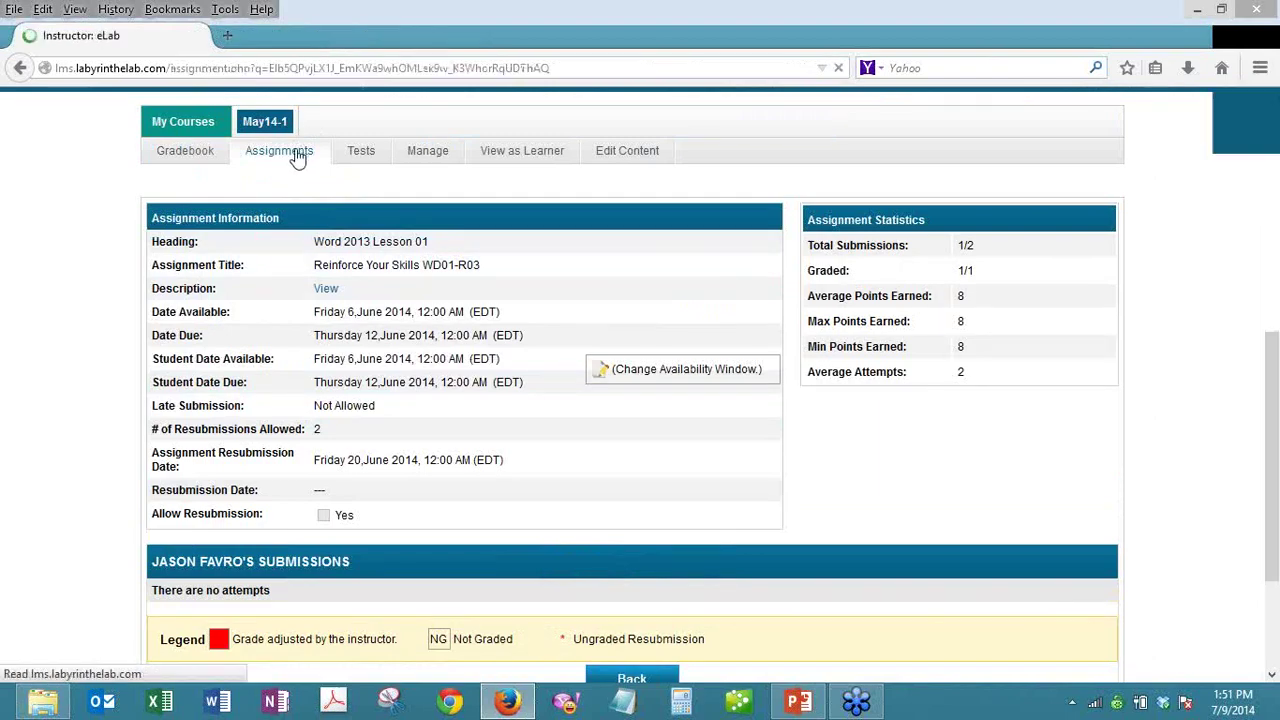
pyautogui.scroll(-1, 705, 470)
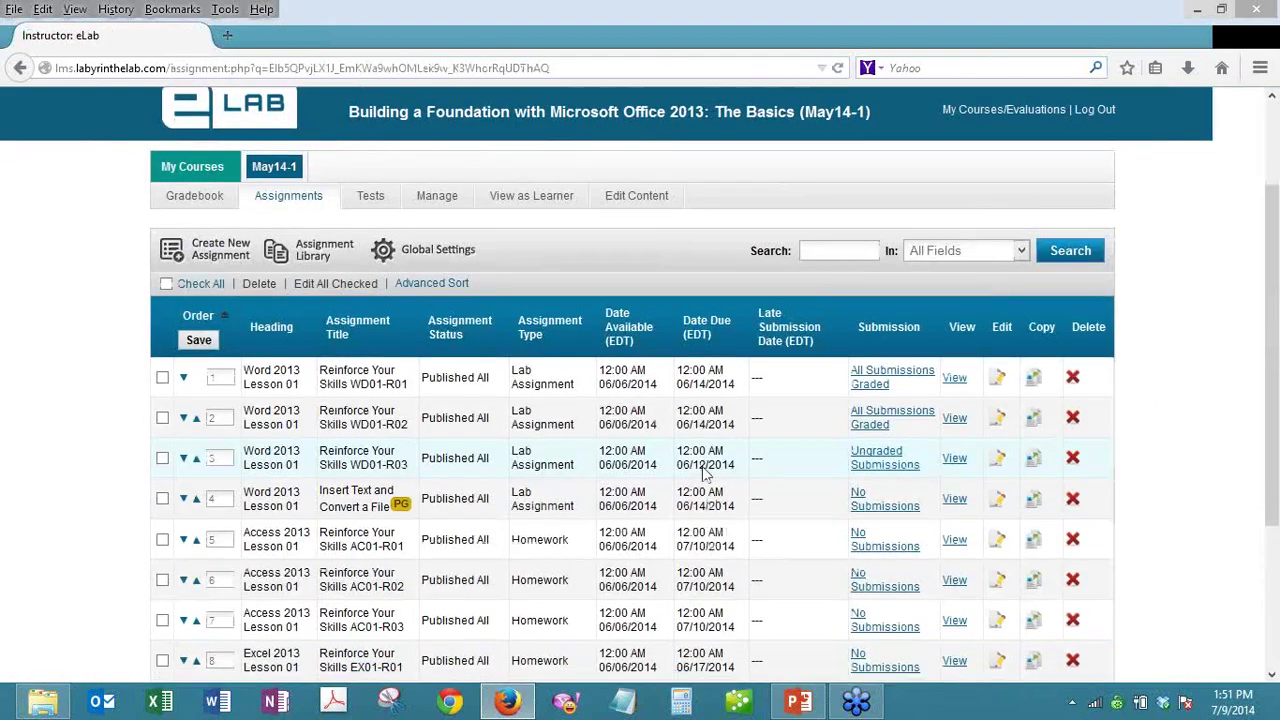
pyautogui.scroll(-4, 705, 470)
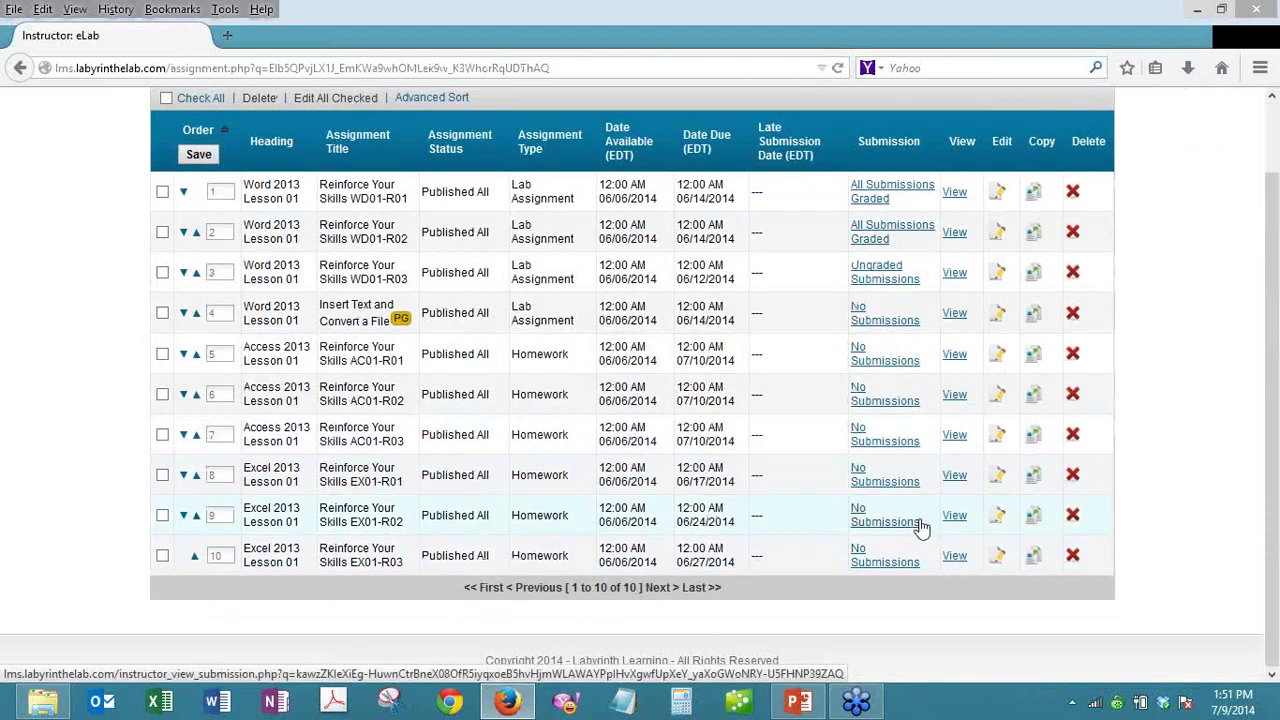
pyautogui.scroll(2, 920, 528)
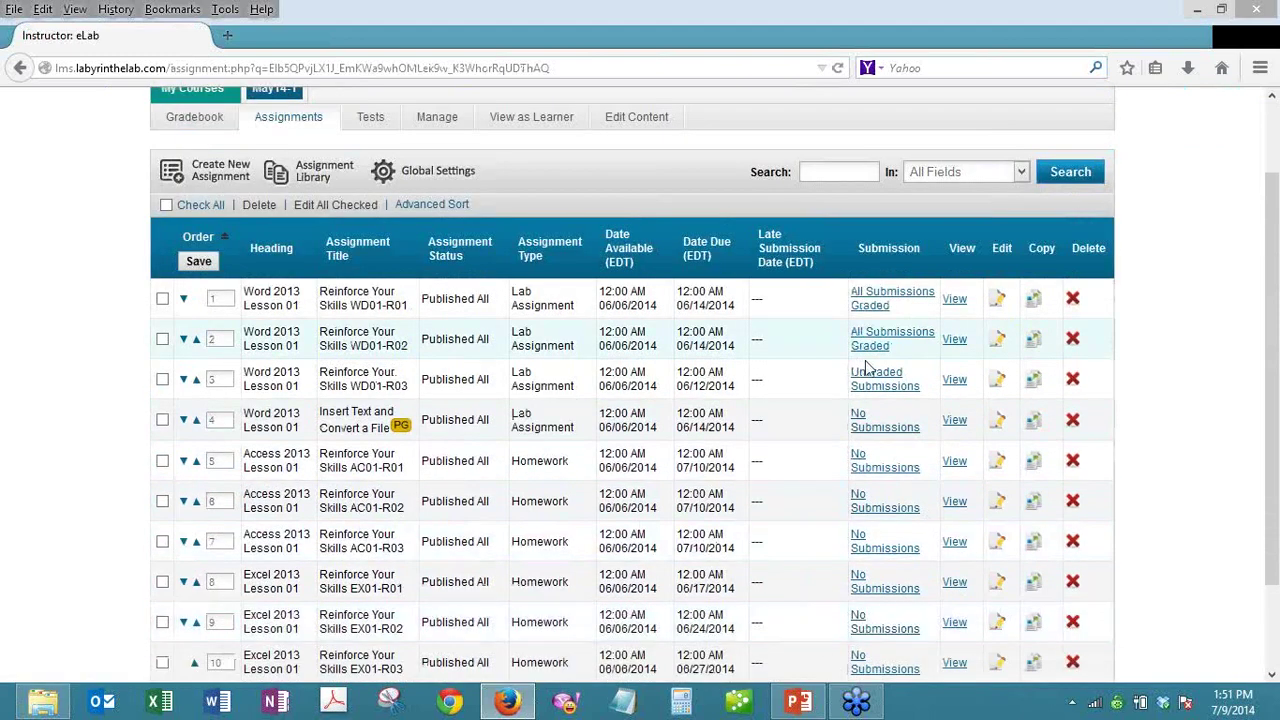
# - Open the Reinforce Your Skills AC01-R01 submissions and view Attempt 1 of the learner who submitted on 07/09/2014
pyautogui.click(872, 474)
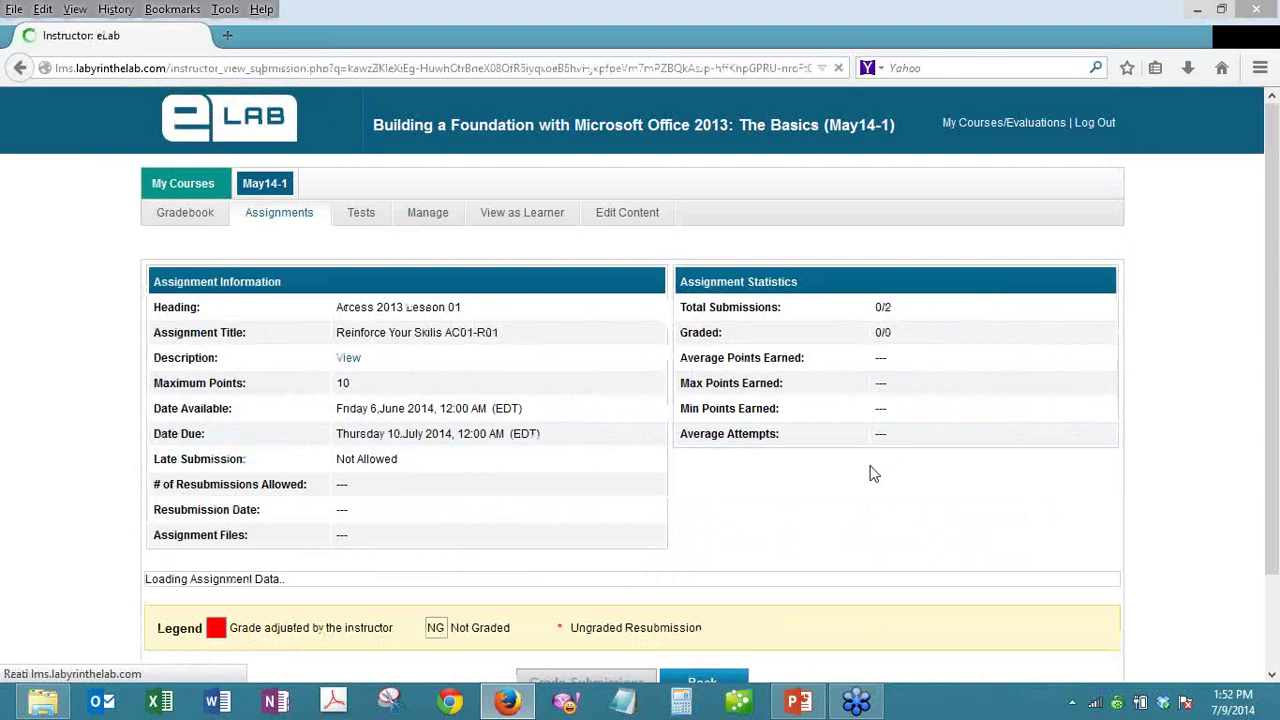
pyautogui.scroll(-2, 400, 497)
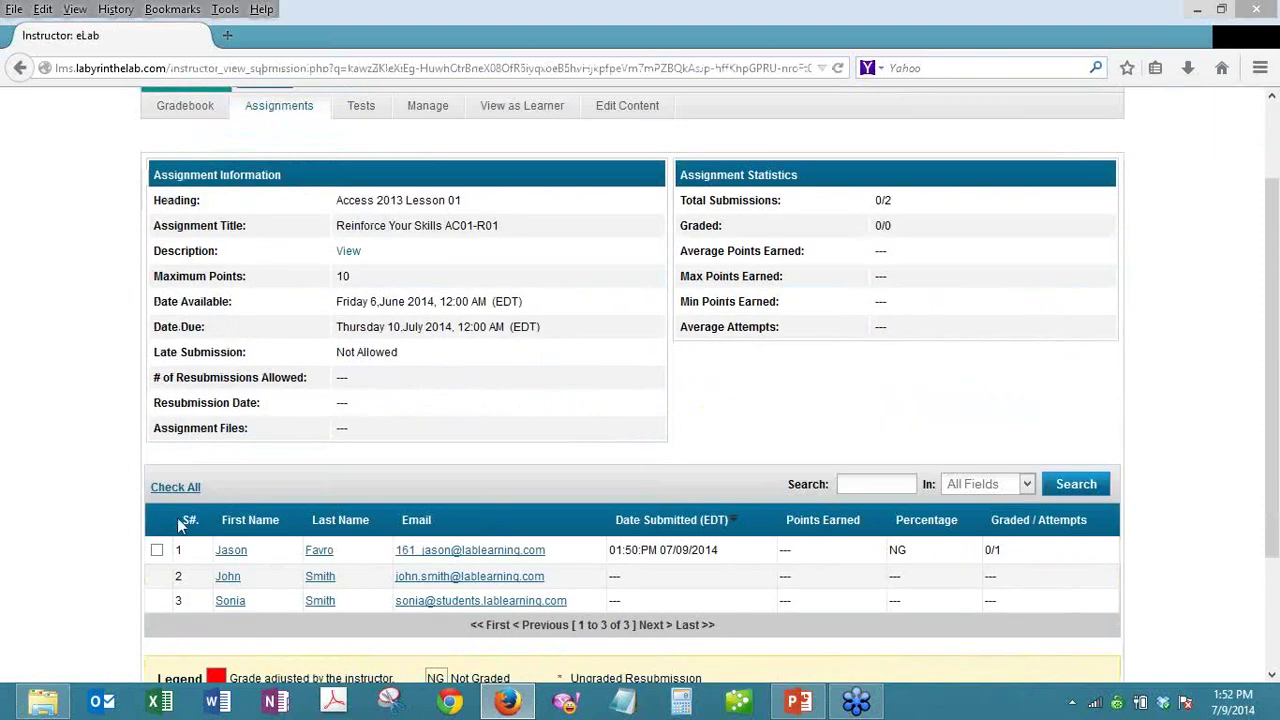
pyautogui.click(231, 552)
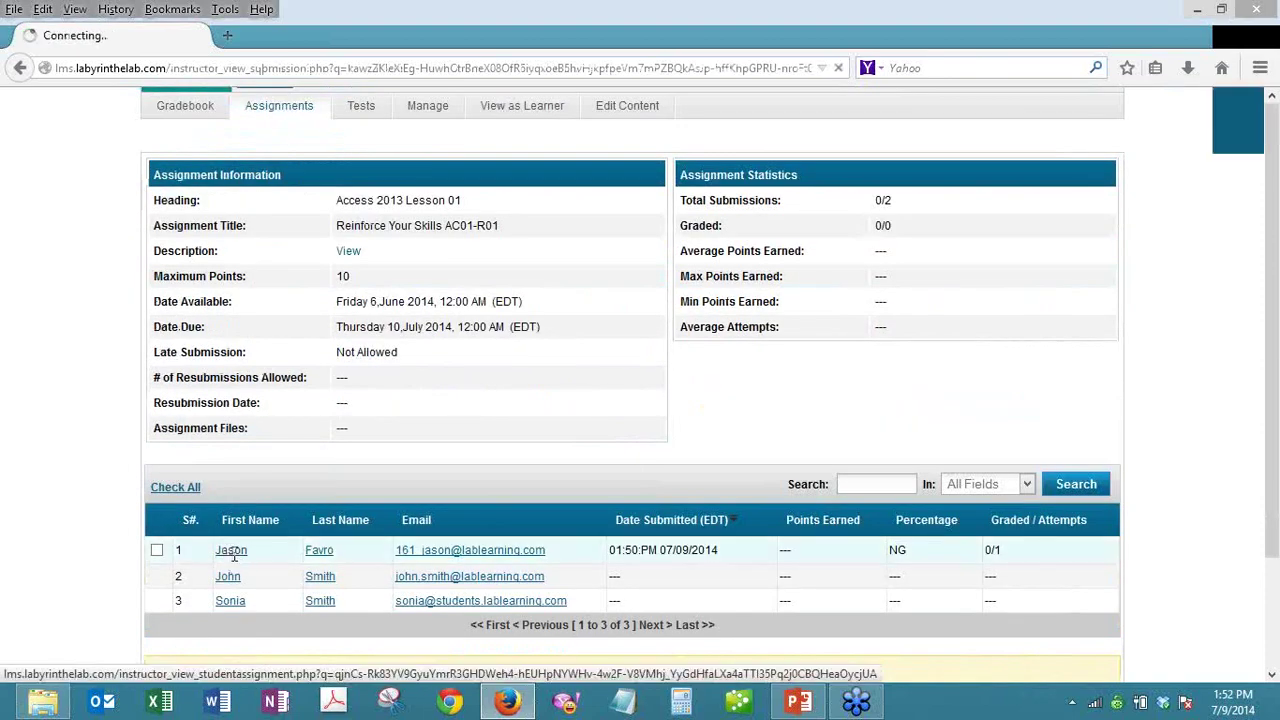
pyautogui.scroll(-3, 520, 462)
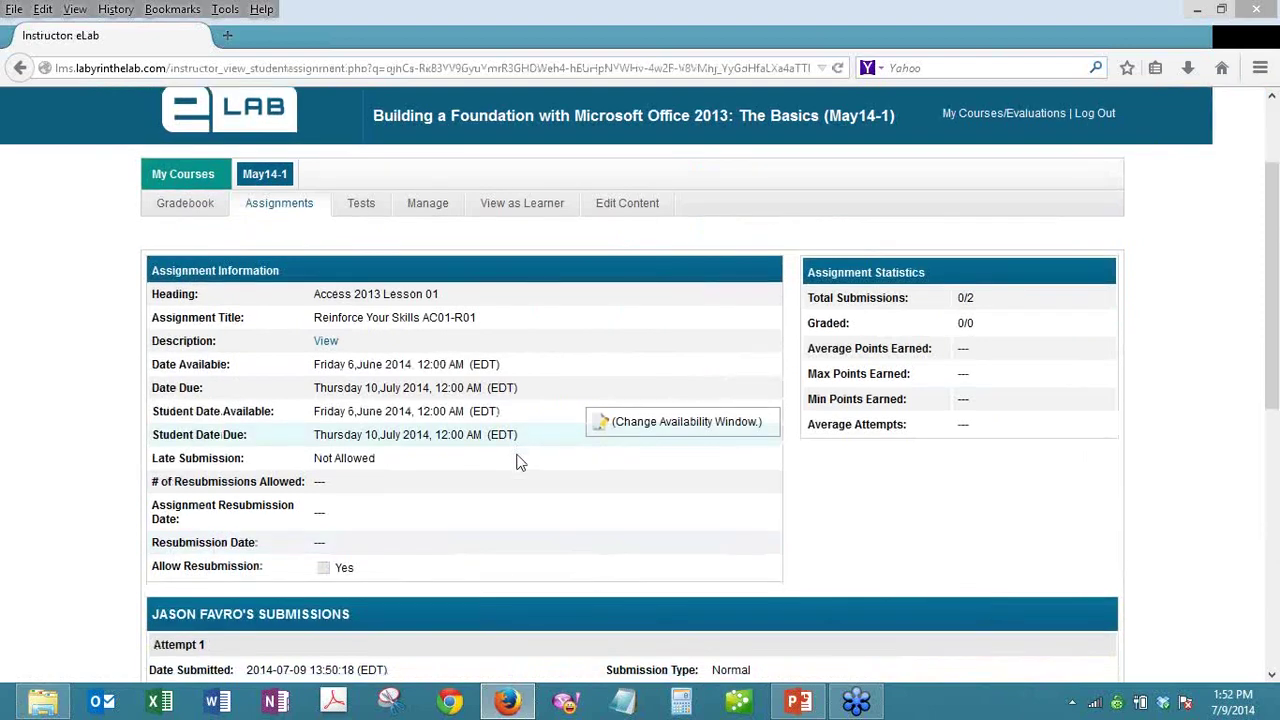
pyautogui.scroll(-1, 520, 462)
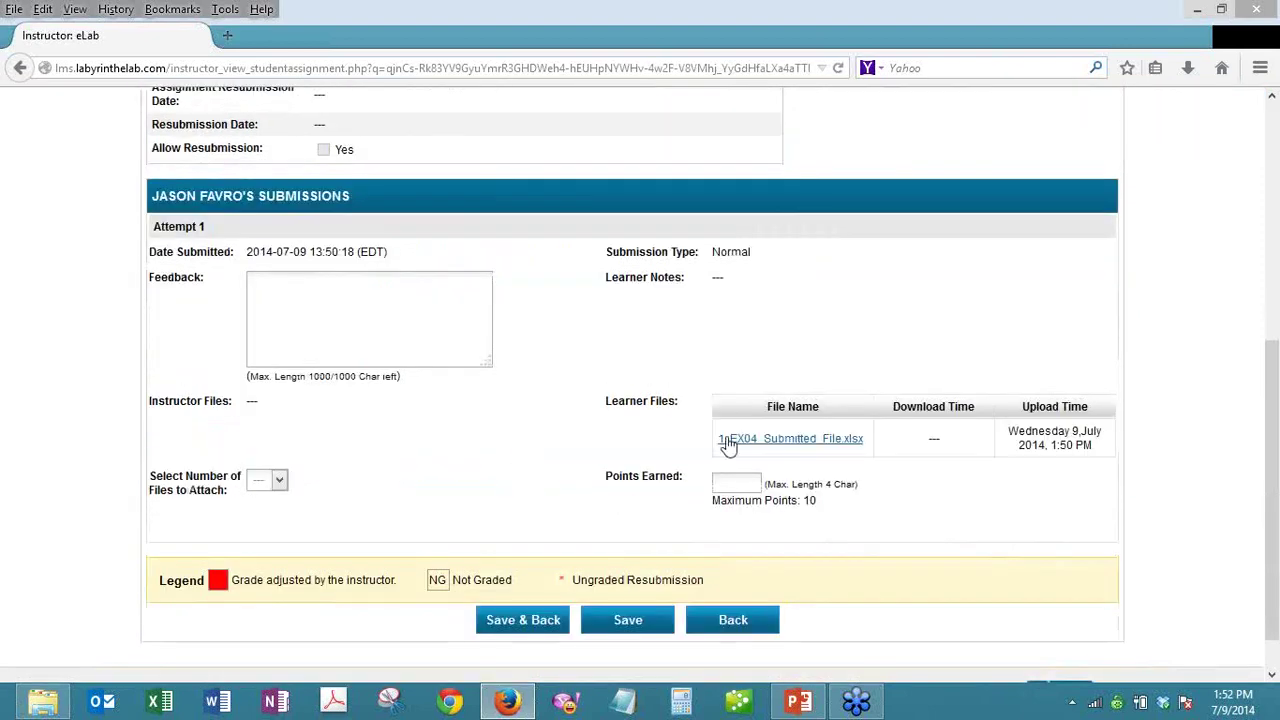
# - Examine the learner file EX04_Submitted_File.xlsx, the grading fields of Attempt 1 and the AC01-R01 assignment information
pyautogui.click(797, 440)
pyautogui.click(738, 443)
pyautogui.scroll(5, 775, 505)
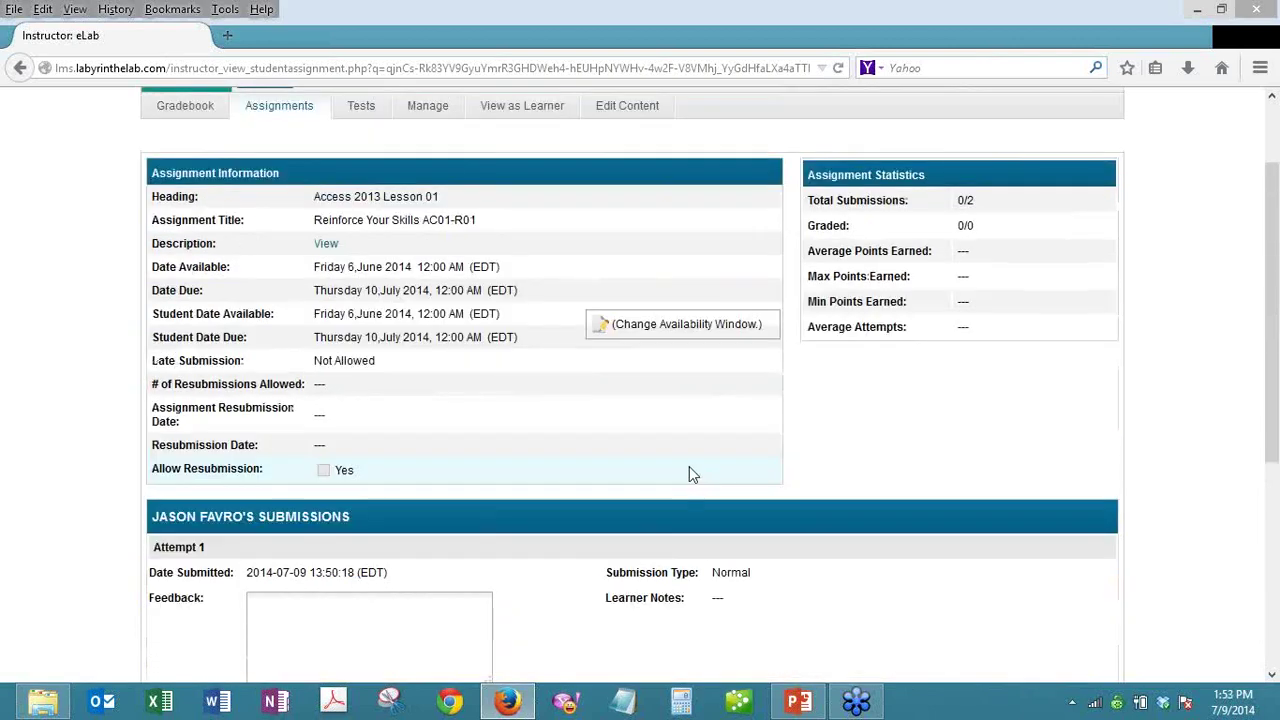
pyautogui.scroll(-3, 689, 467)
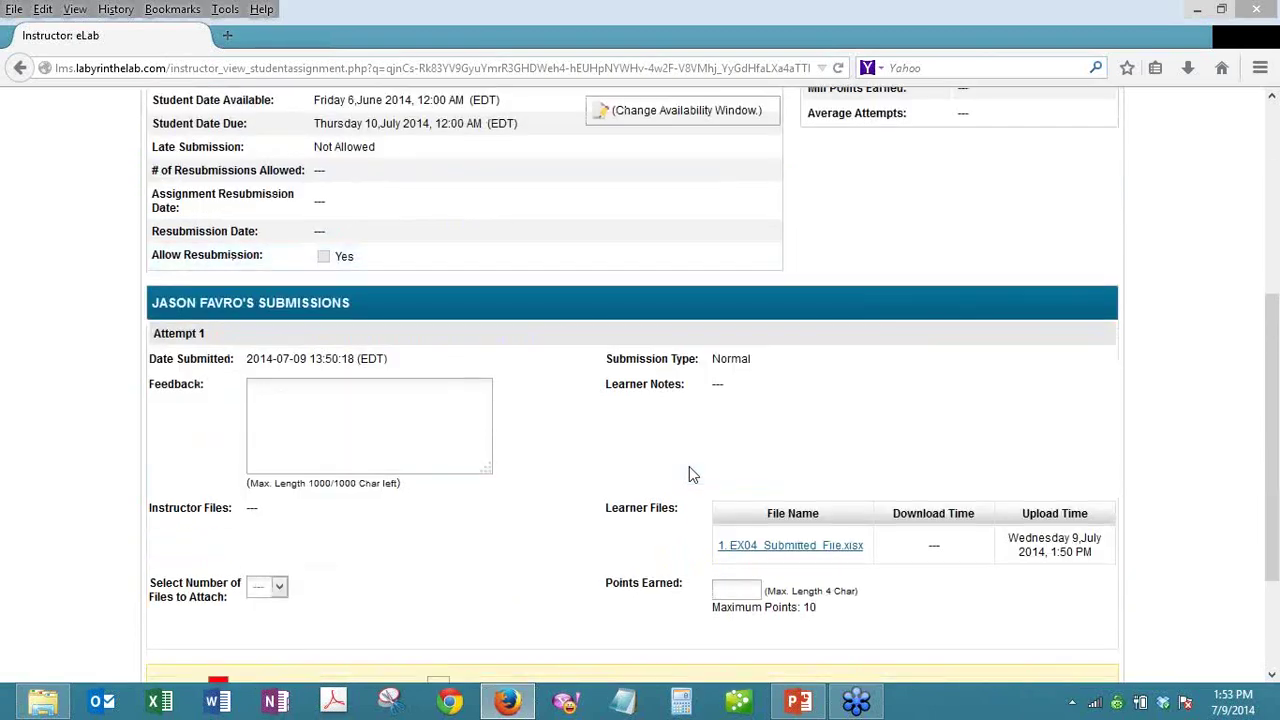
pyautogui.scroll(-2, 689, 466)
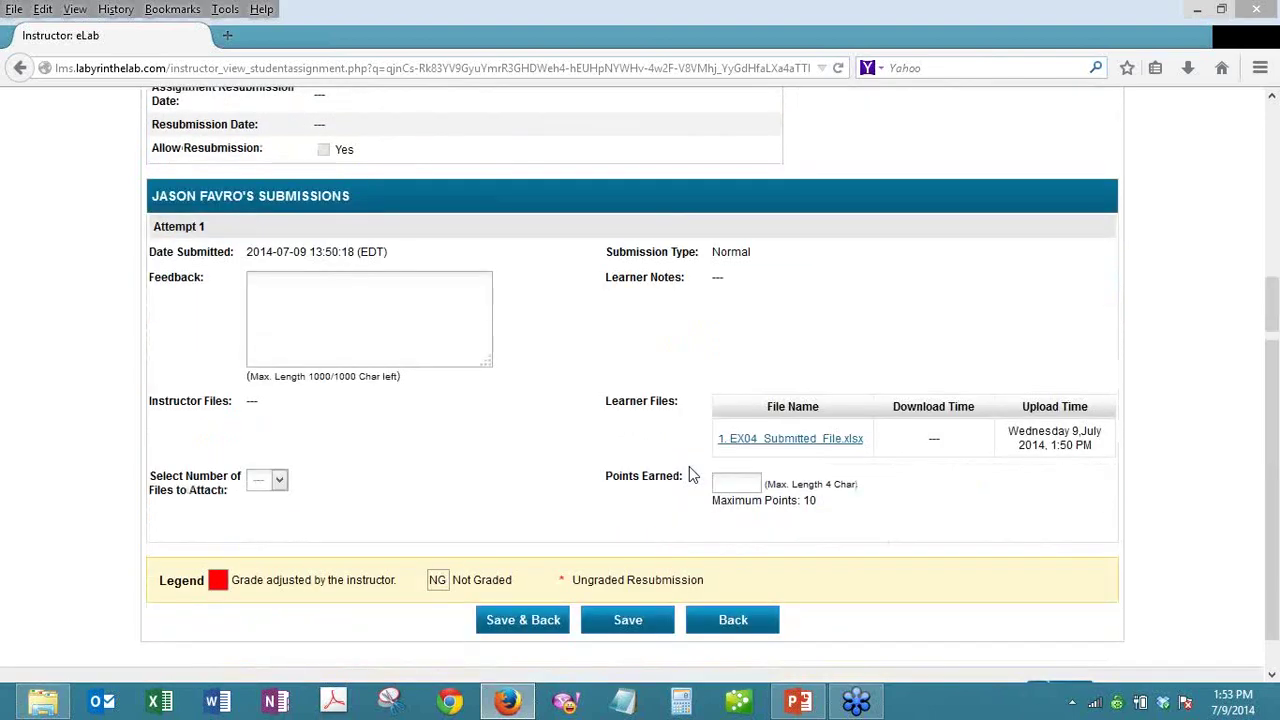
pyautogui.scroll(4, 689, 466)
pyautogui.scroll(4, 690, 466)
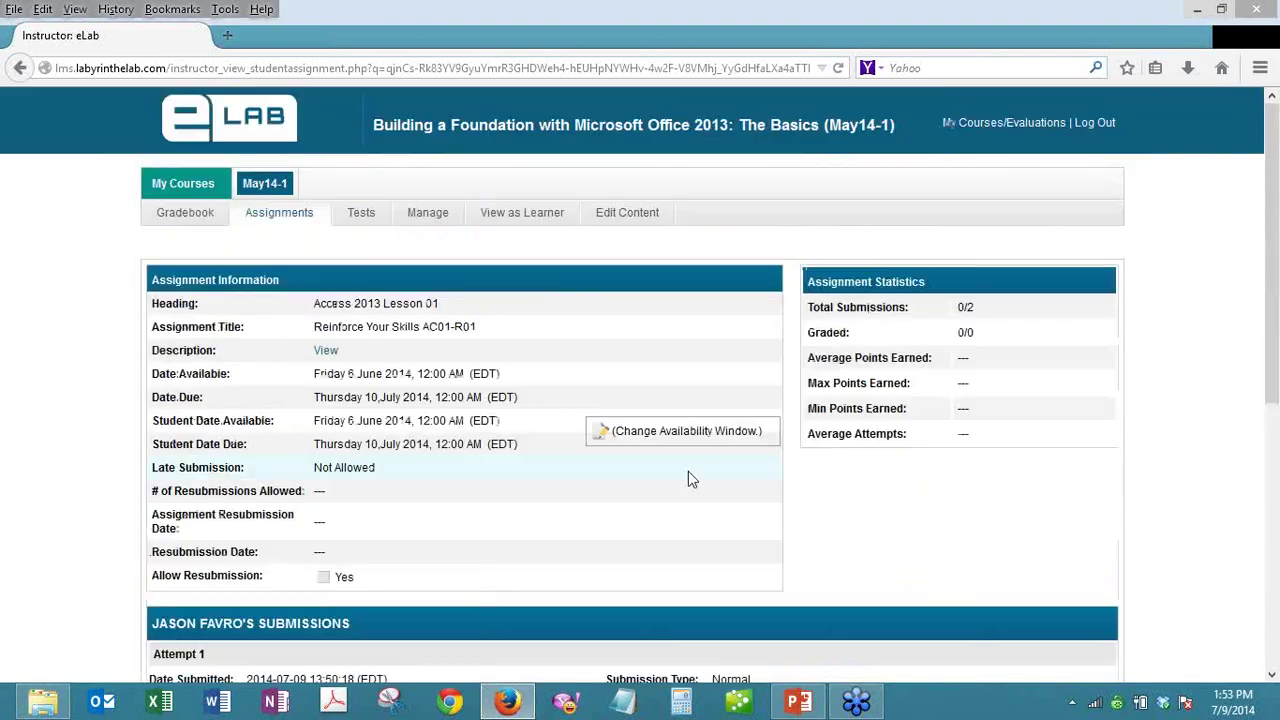